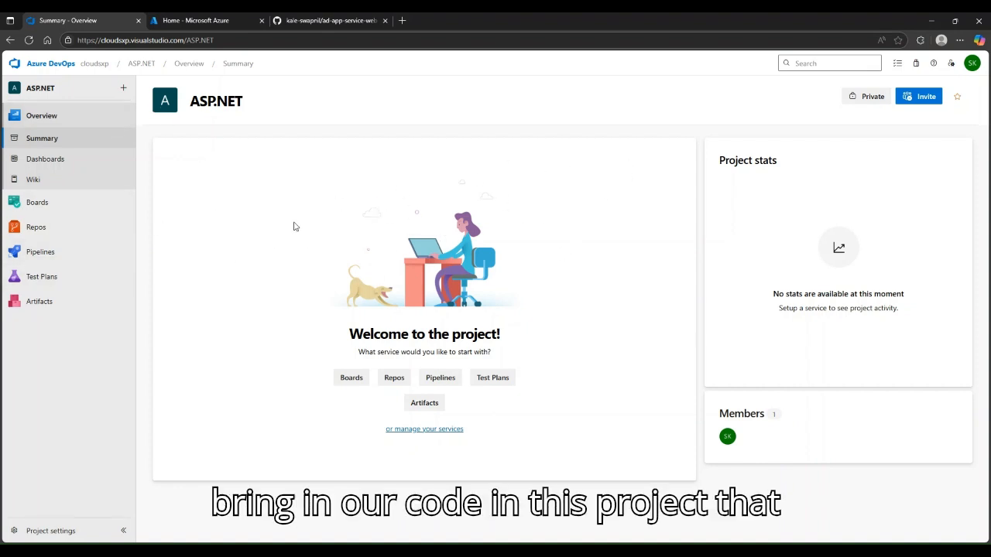
# Open Repos for the ASP.NET project to view its empty repository's Files page
pyautogui.click(55, 234)
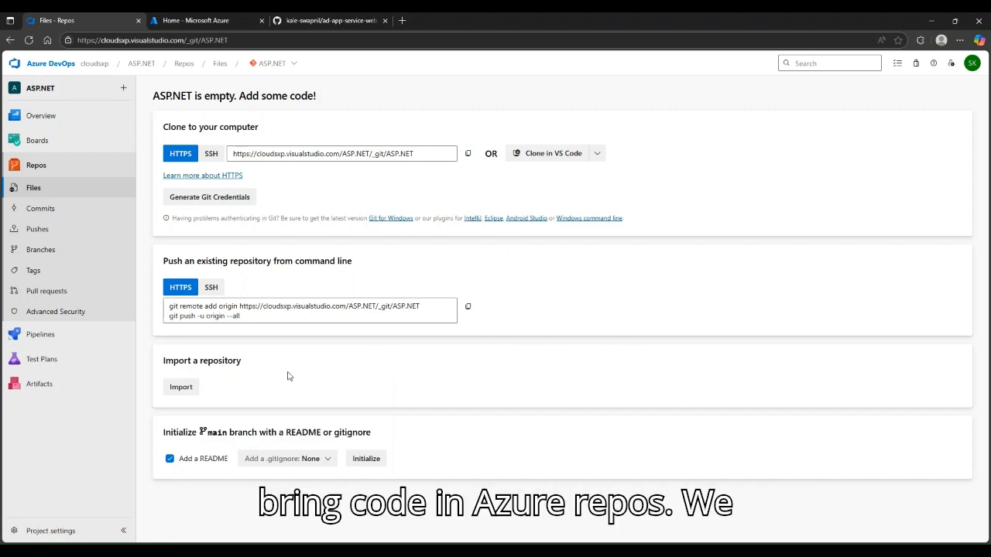
# Start a repository import and copy the ad-app-service-web-dotnet HTTPS clone URL from GitHub
pyautogui.click(193, 392)
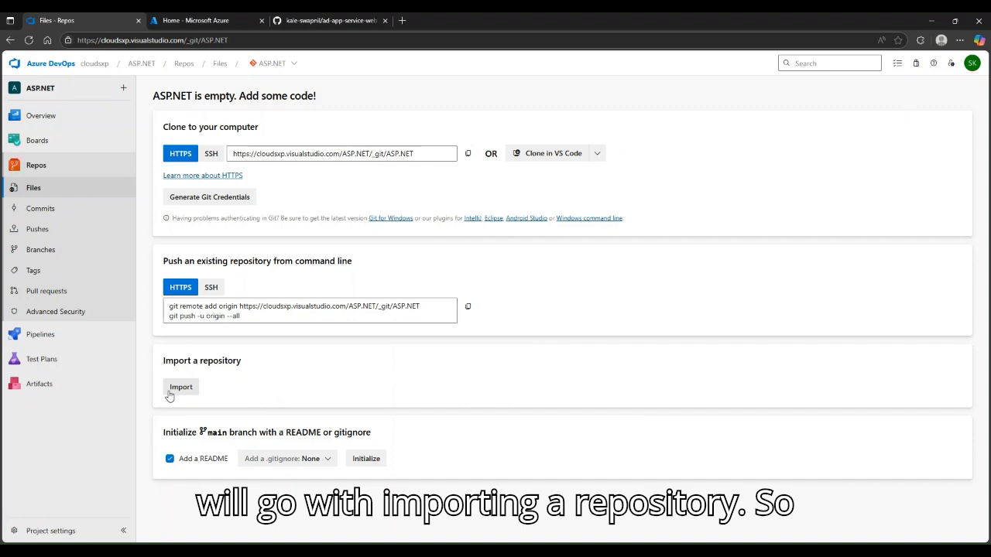
pyautogui.click(378, 19)
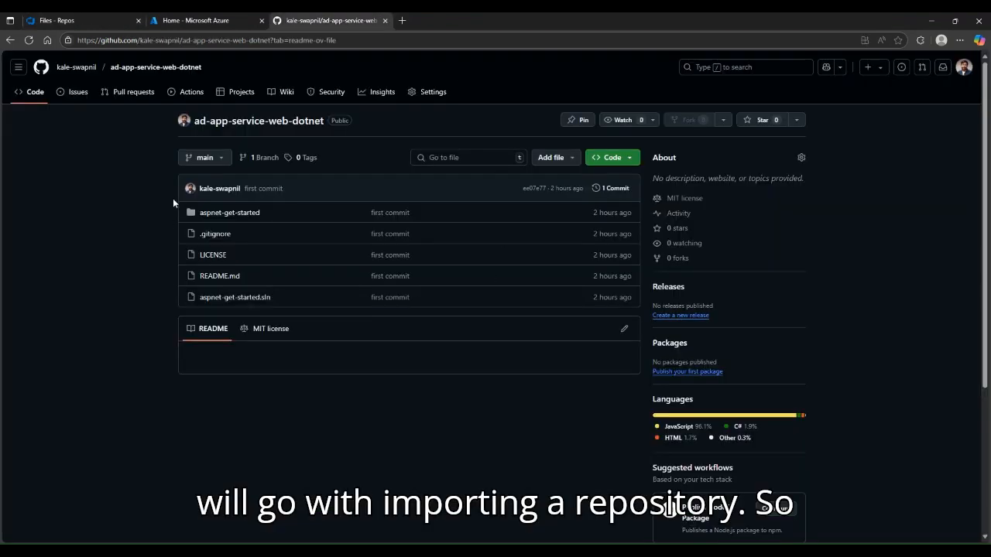
pyautogui.click(634, 160)
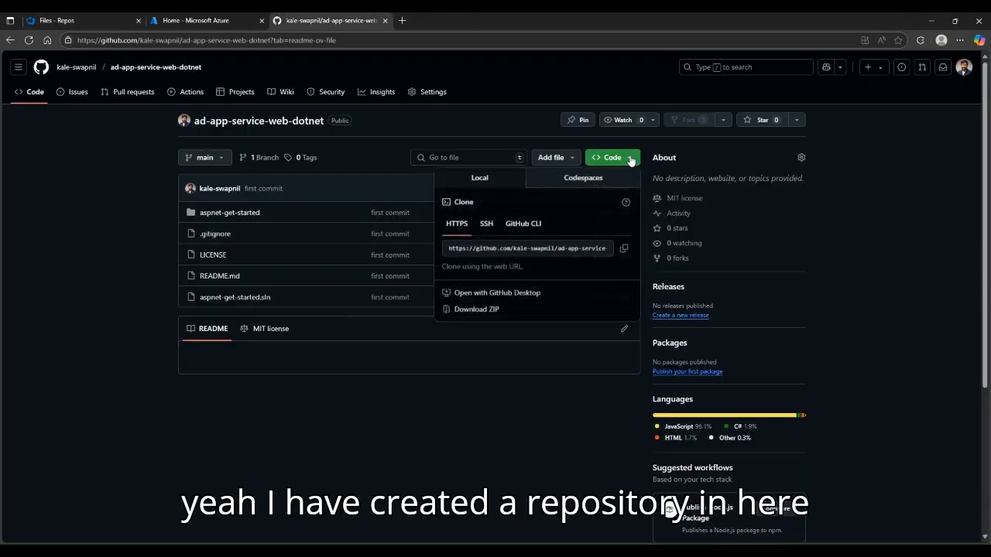
pyautogui.click(624, 249)
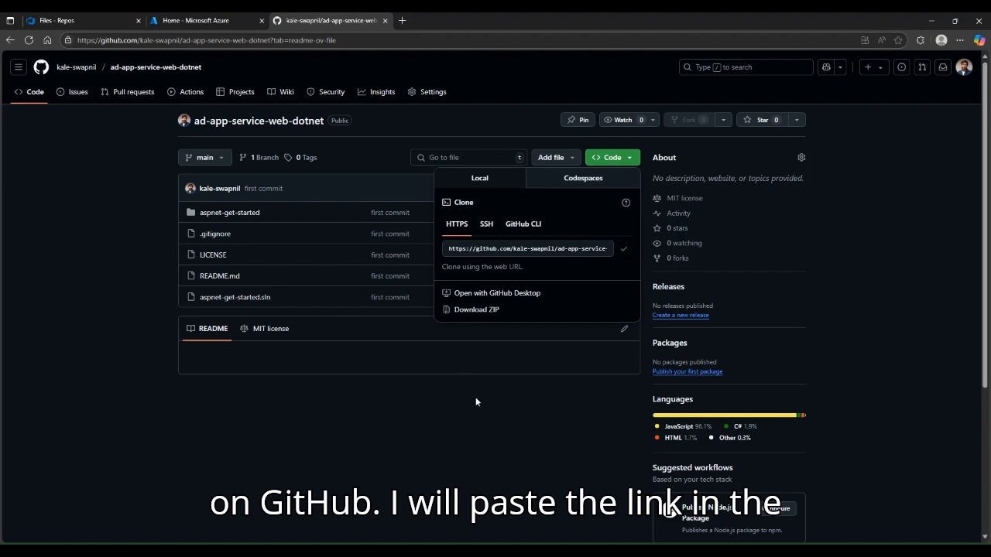
# Paste the GitHub clone URL into the Azure DevOps import dialog and import the repository
pyautogui.click(77, 20)
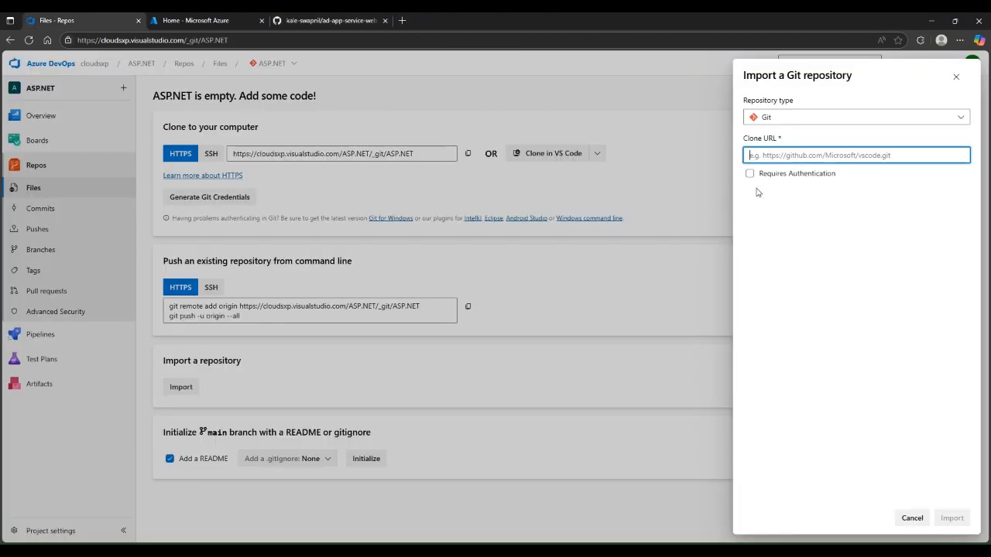
pyautogui.hotkey('ctrl', 'v')
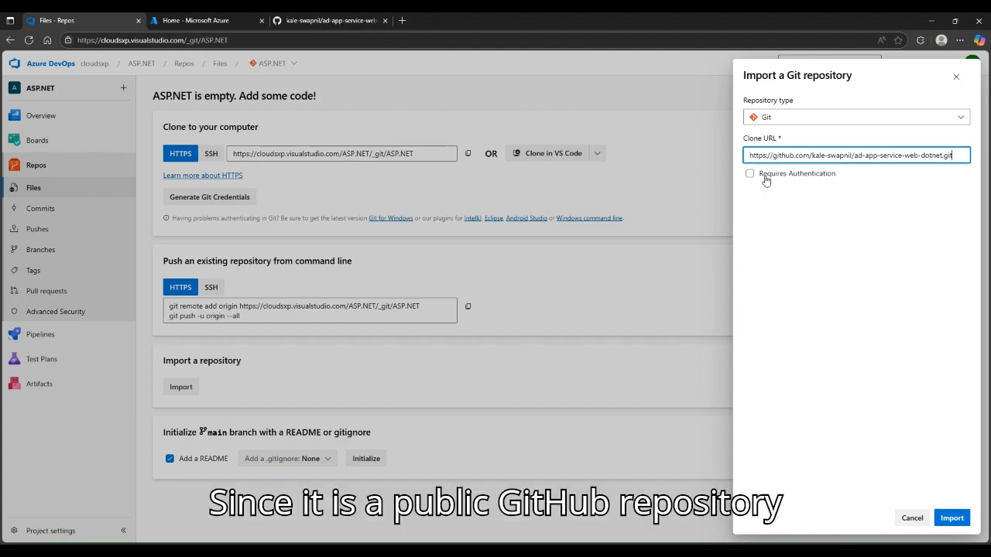
pyautogui.click(952, 518)
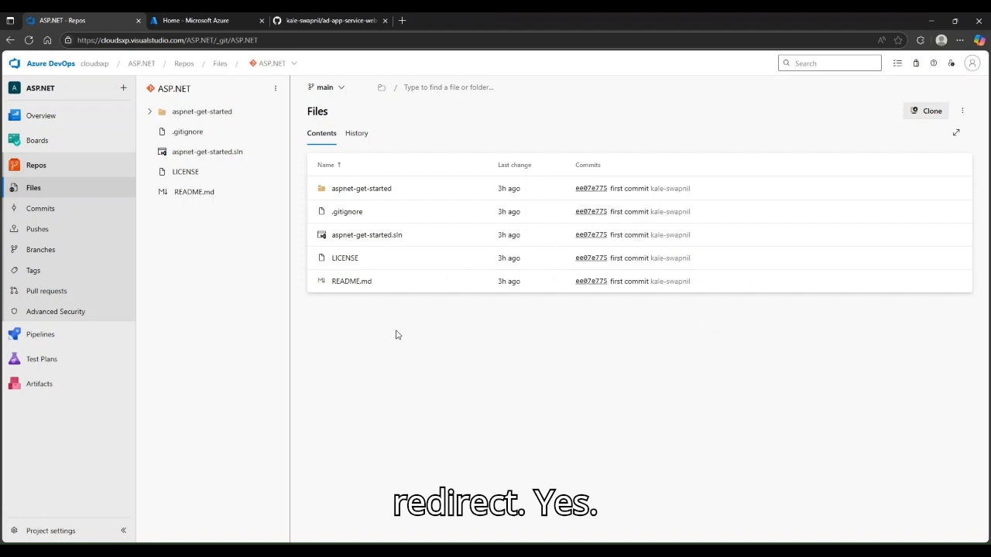
# Confirm the imported code is on the main branch, then go to Pipelines
pyautogui.click(341, 88)
pyautogui.click(341, 89)
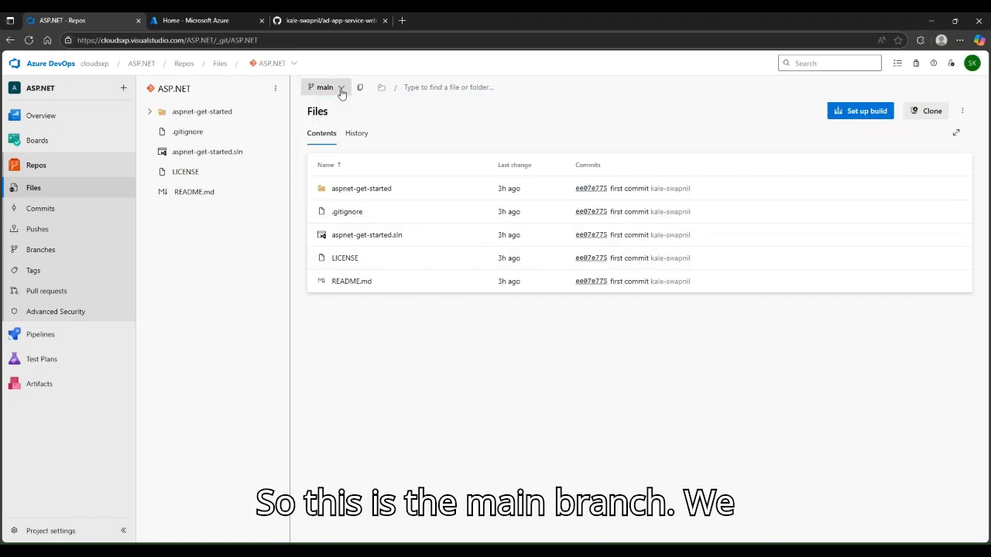
pyautogui.click(341, 91)
pyautogui.click(345, 93)
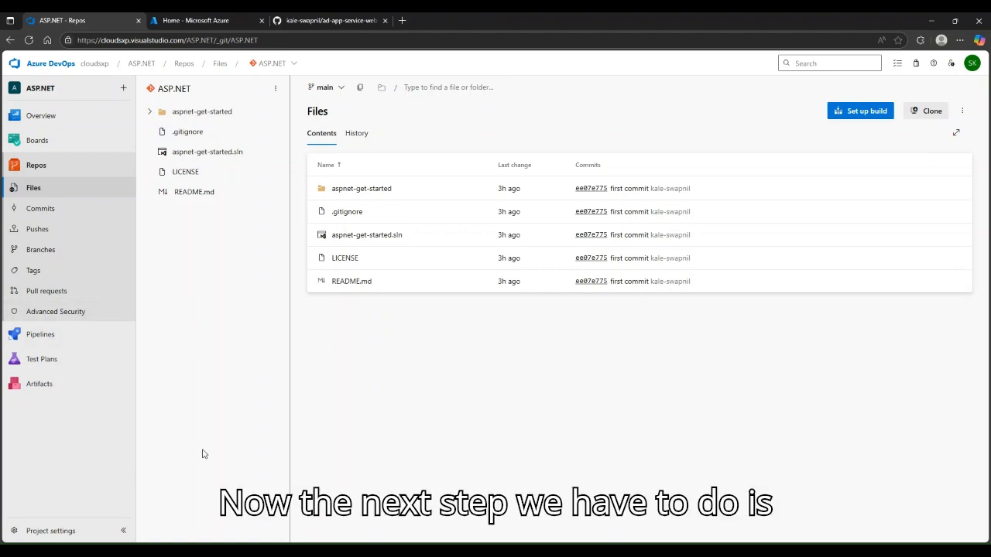
pyautogui.click(40, 334)
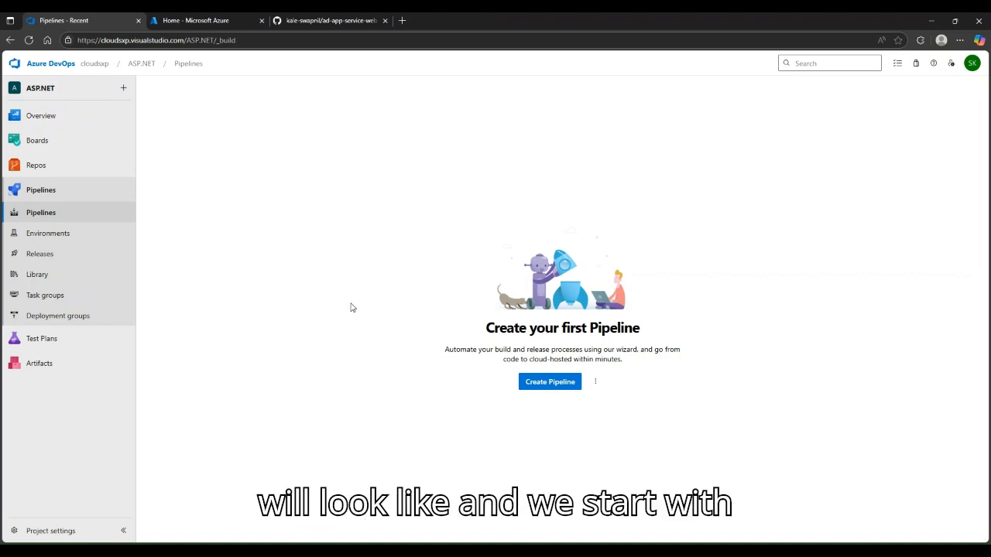
# Create a pipeline from the Azure Repos Git ASP.NET repository using the ASP.NET template
pyautogui.click(551, 387)
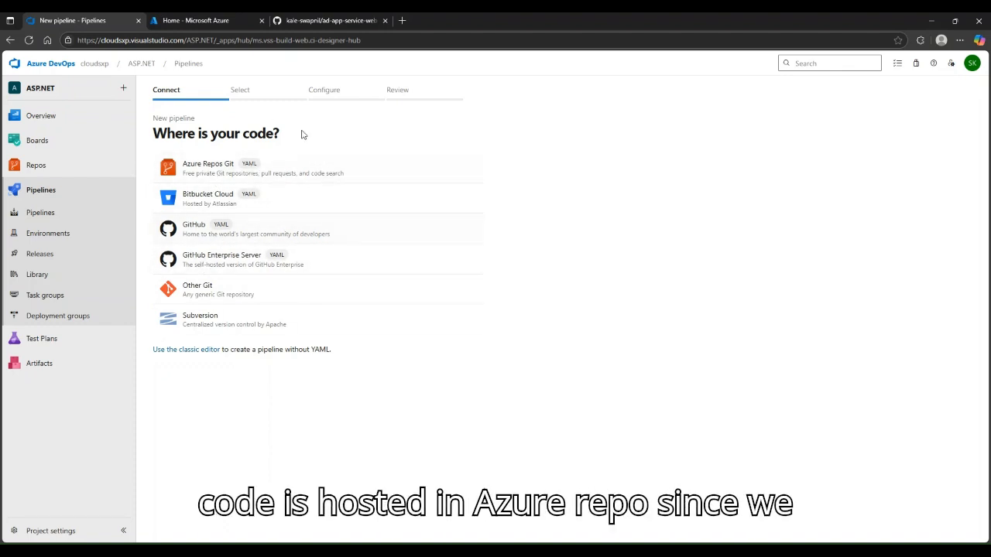
pyautogui.click(379, 174)
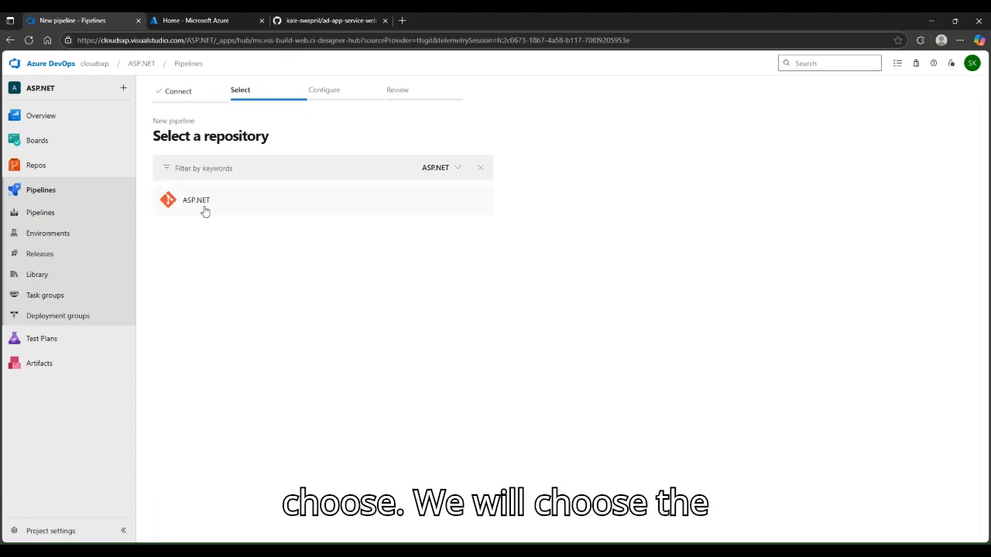
pyautogui.click(205, 211)
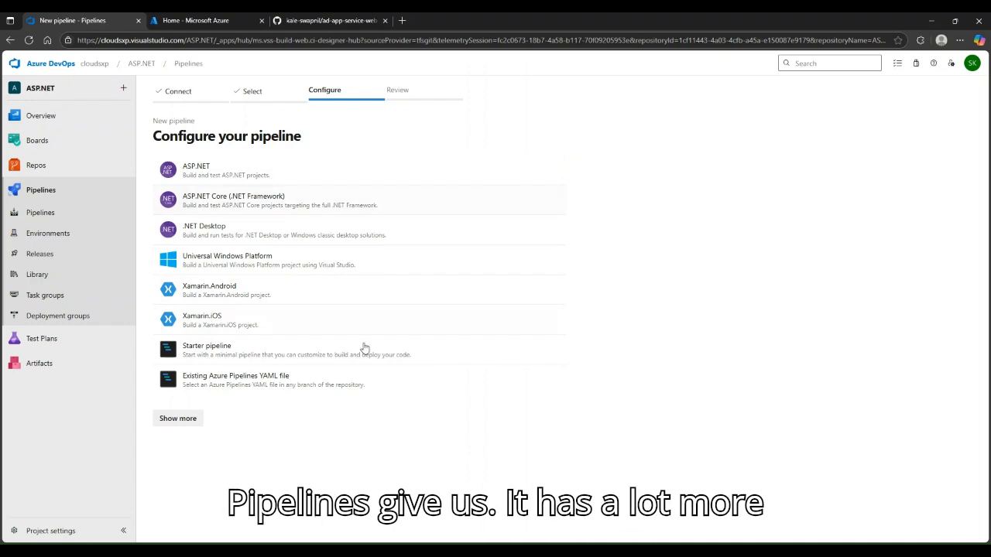
pyautogui.click(185, 422)
pyautogui.scroll(-10, 336, 335)
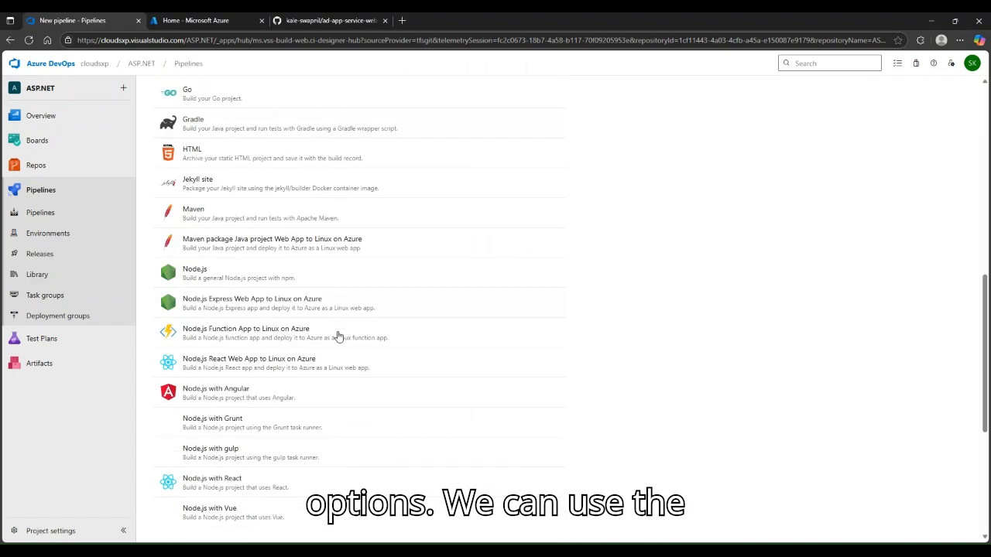
pyautogui.scroll(10, 343, 379)
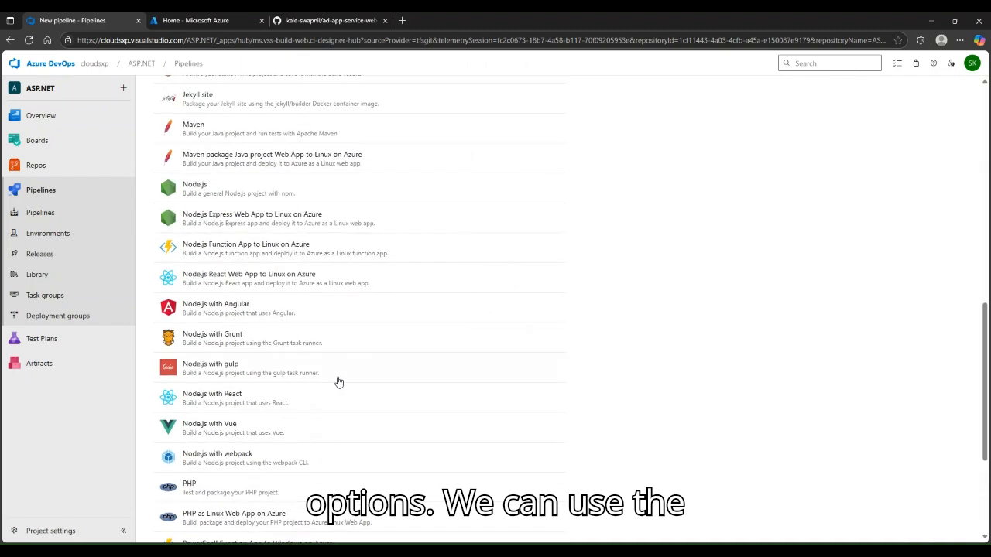
pyautogui.scroll(3, 337, 382)
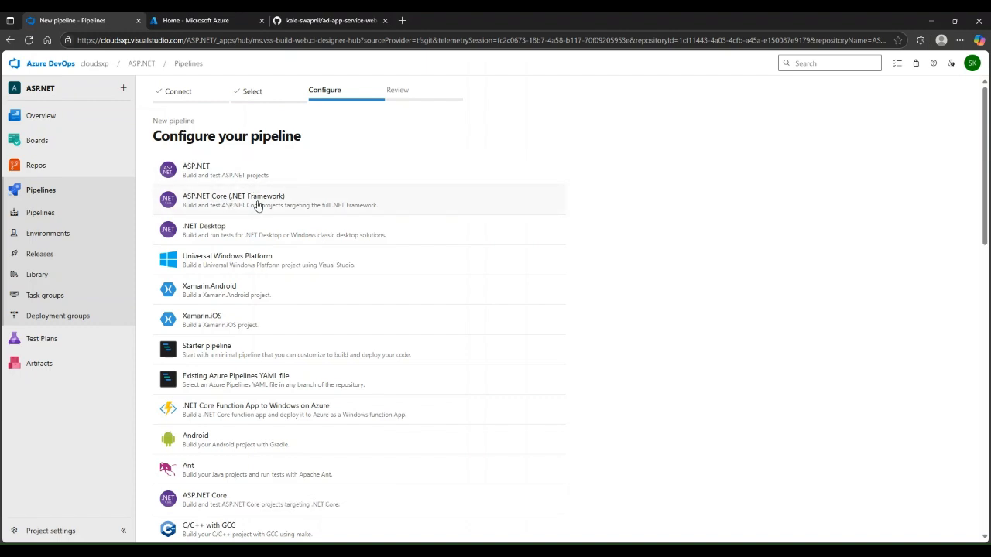
pyautogui.click(272, 168)
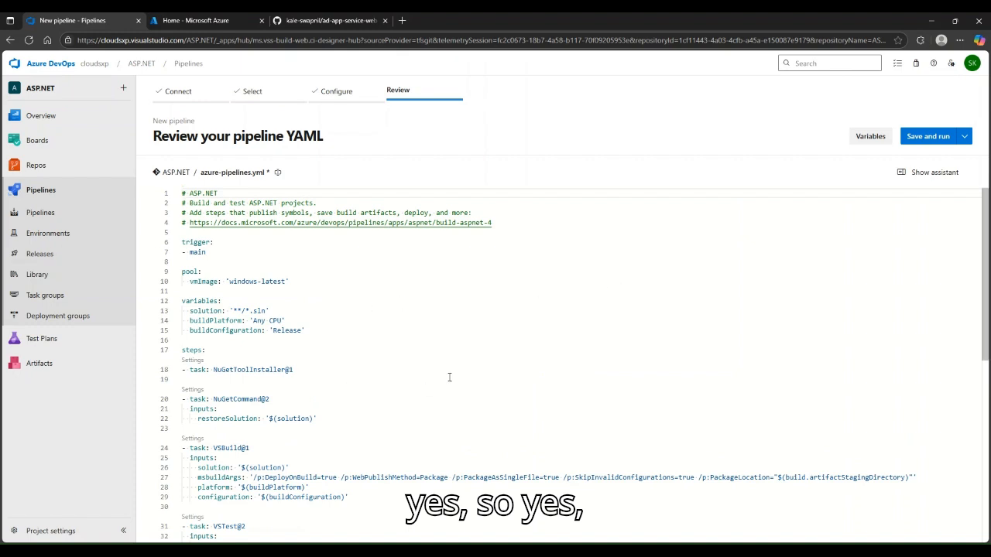
pyautogui.scroll(-3, 416, 367)
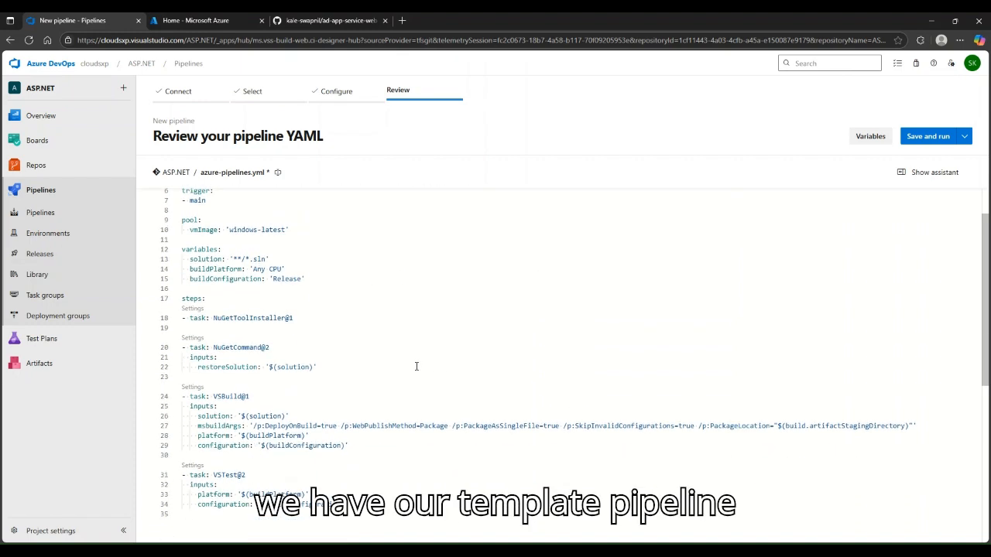
pyautogui.scroll(3, 425, 385)
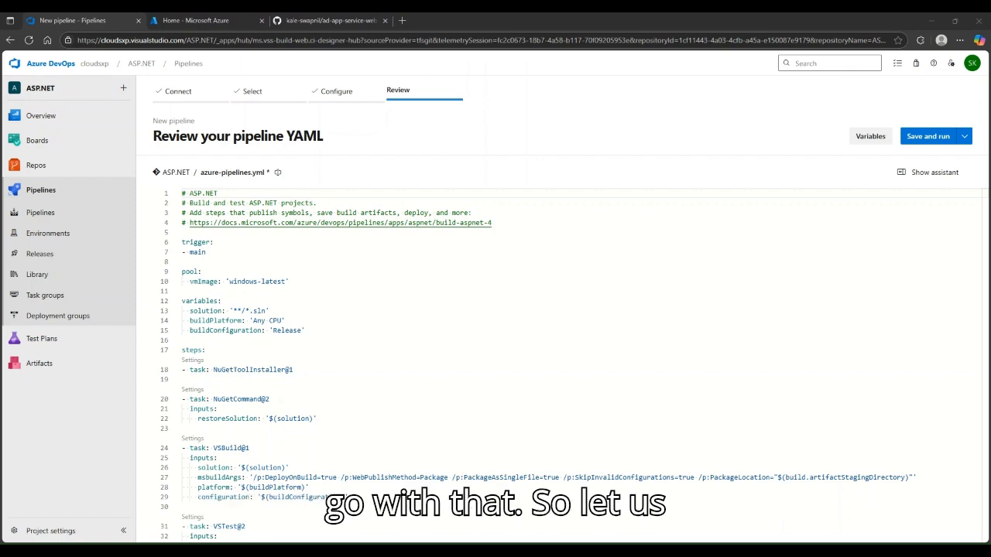
pyautogui.scroll(-1, 307, 256)
pyautogui.scroll(1, 232, 255)
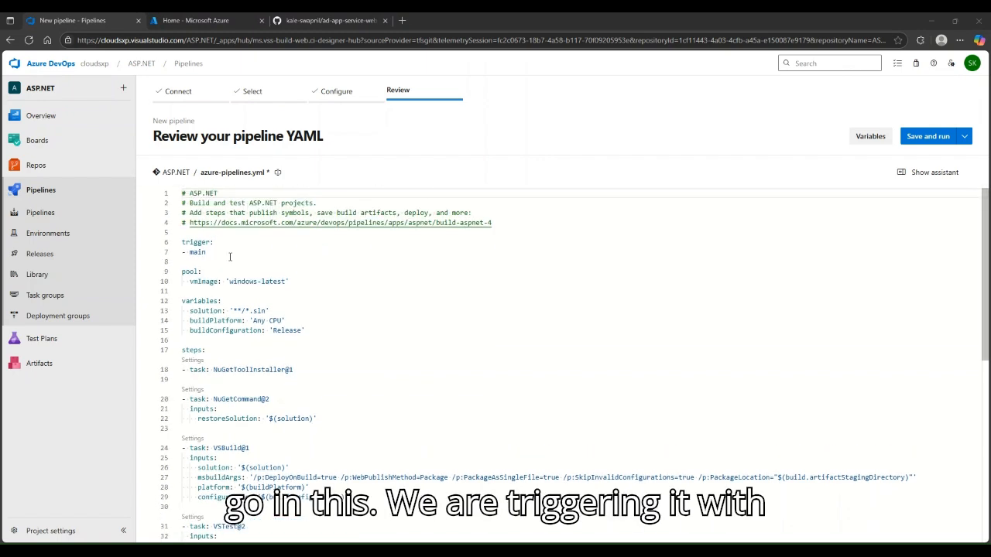
pyautogui.click(238, 252)
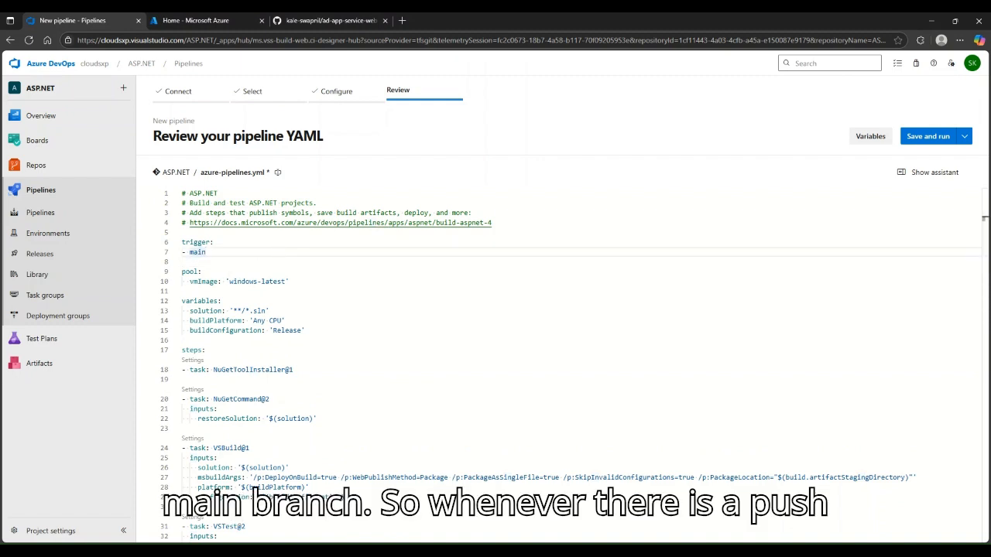
pyautogui.click(219, 244)
pyautogui.click(241, 251)
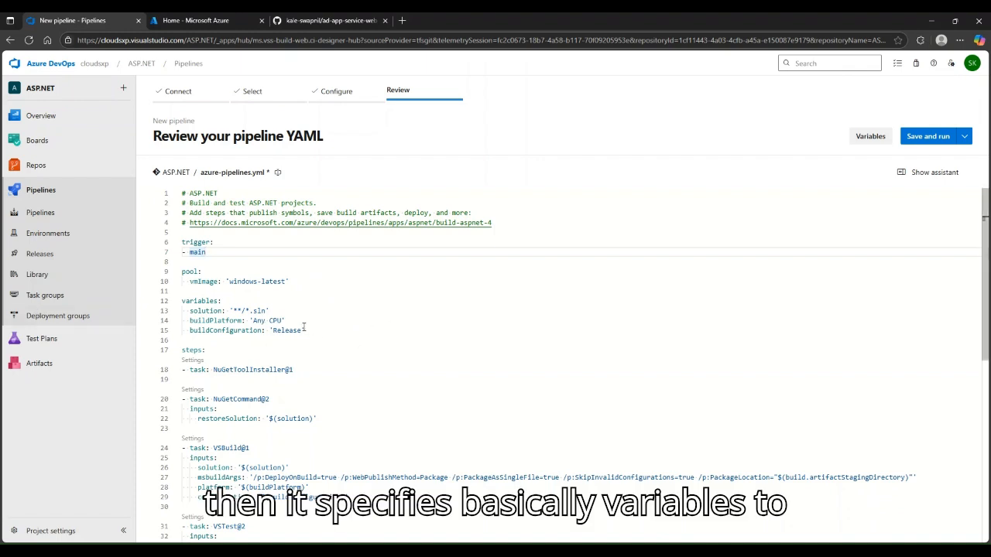
pyautogui.click(256, 312)
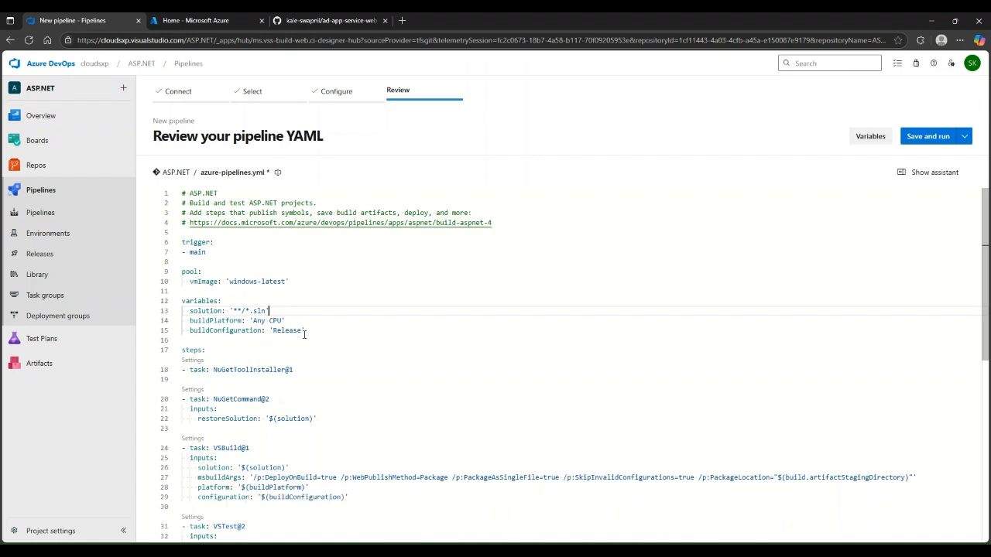
pyautogui.click(379, 323)
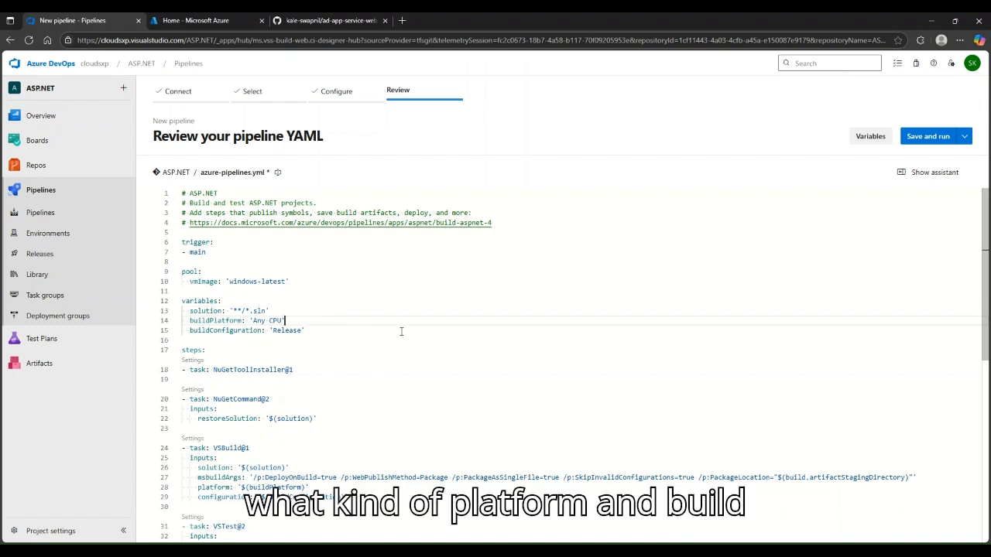
pyautogui.scroll(-2, 401, 332)
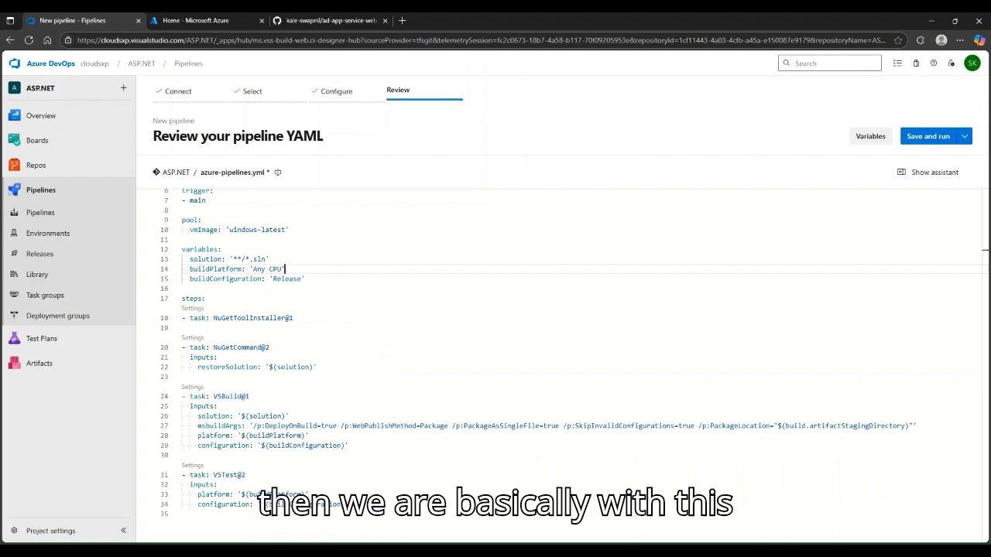
# Review the NuGetToolInstaller, NuGetCommand restore and VSBuild configuration settings in the YAML
pyautogui.moveTo(295, 319); pyautogui.dragTo(185, 299)
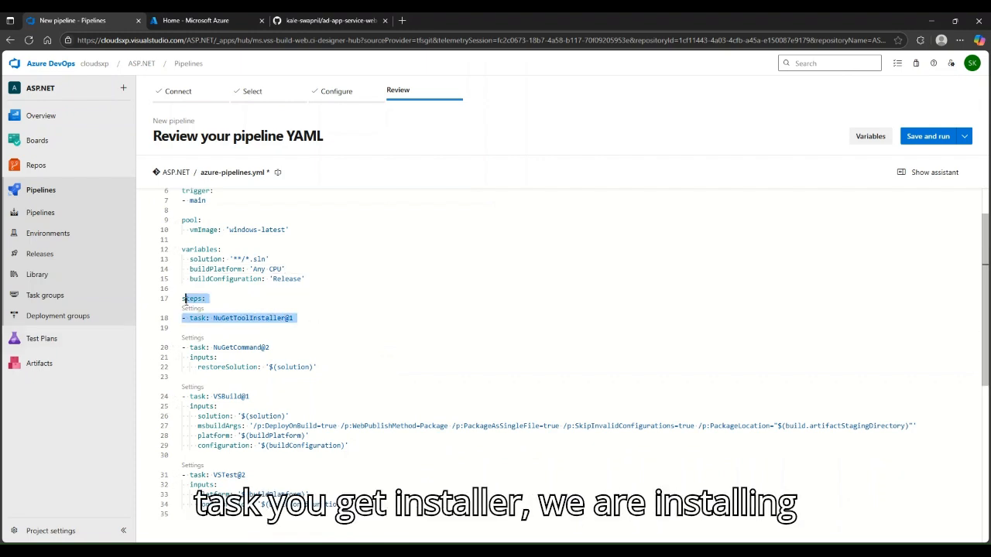
pyautogui.click(343, 315)
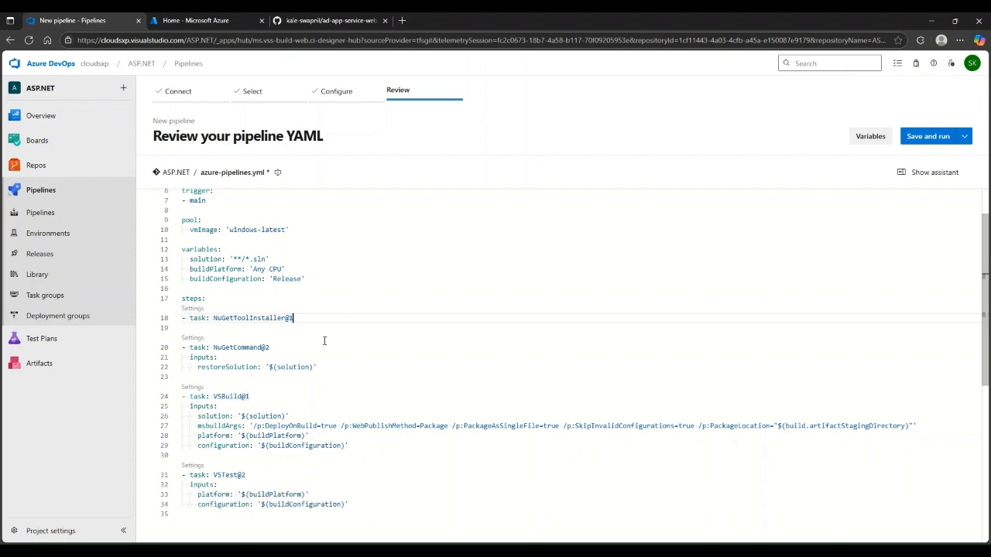
pyautogui.scroll(-2, 324, 342)
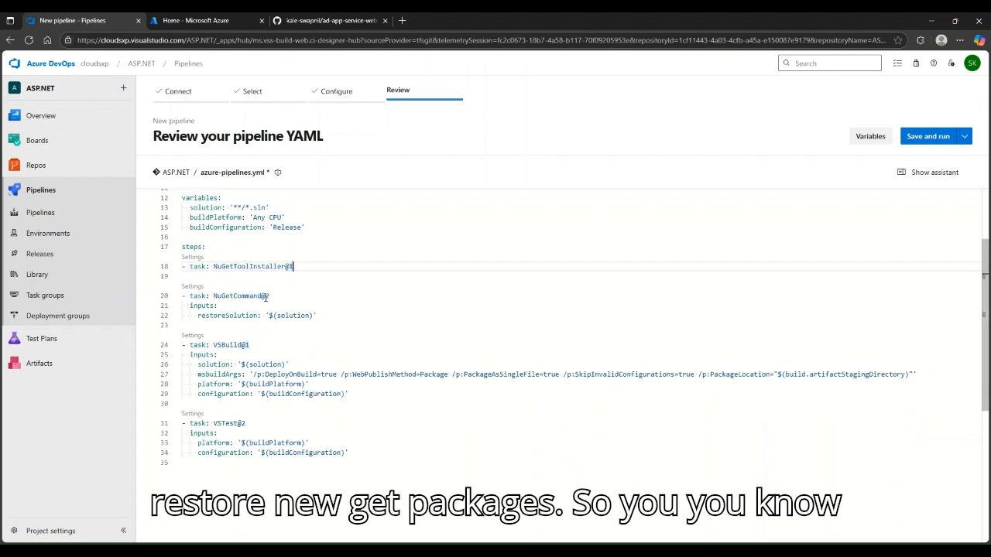
pyautogui.click(320, 316)
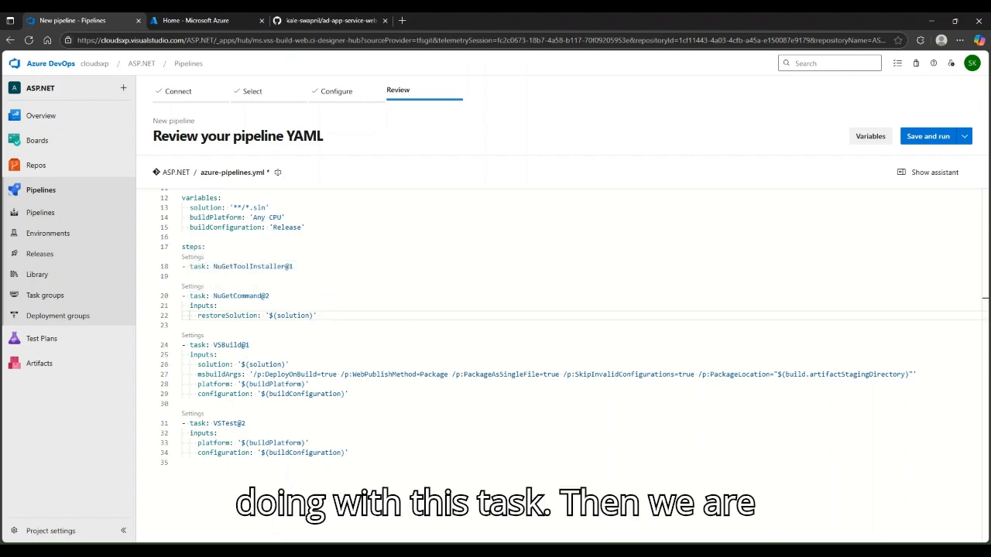
pyautogui.click(381, 395)
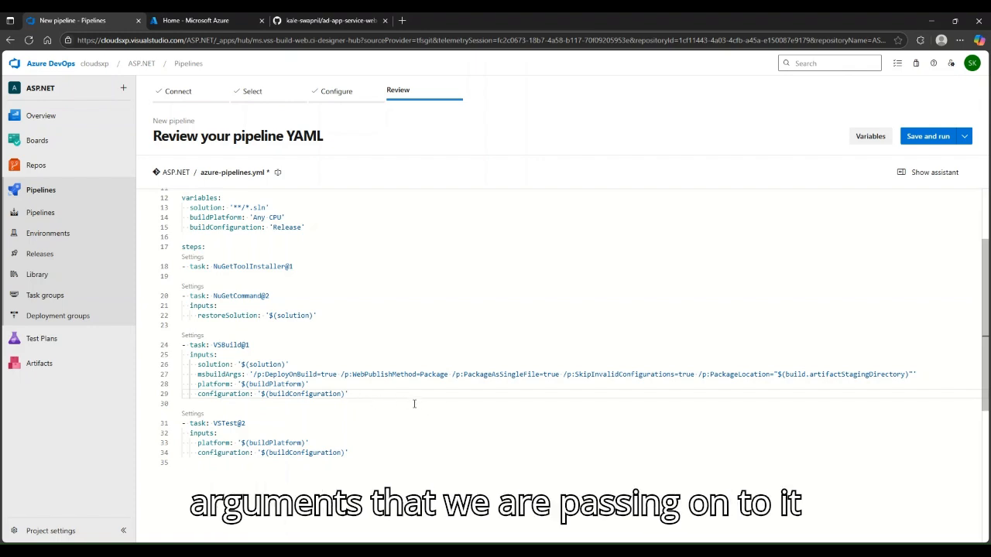
# Select the entire VSTest@2 test step block in the YAML editor
pyautogui.scroll(-1, 414, 401)
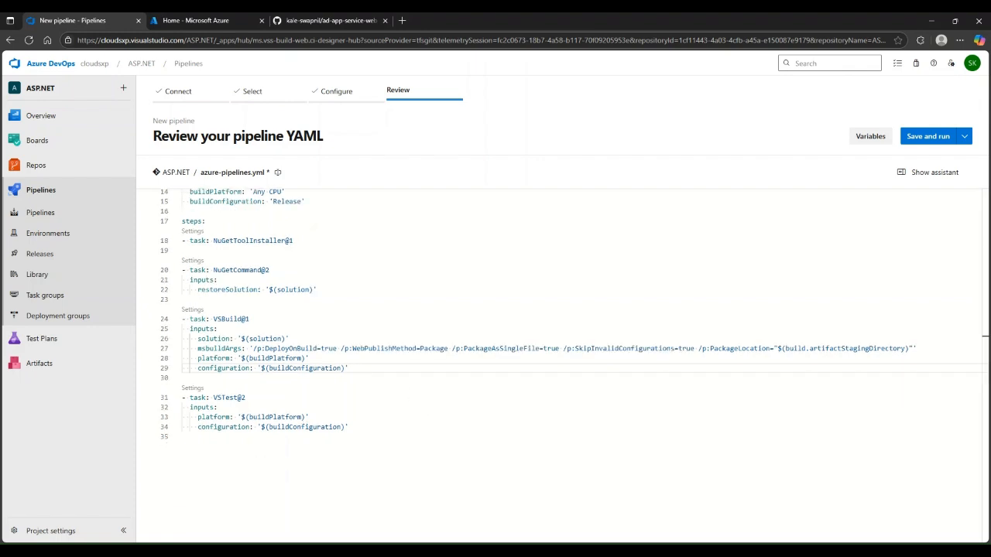
pyautogui.click(386, 421)
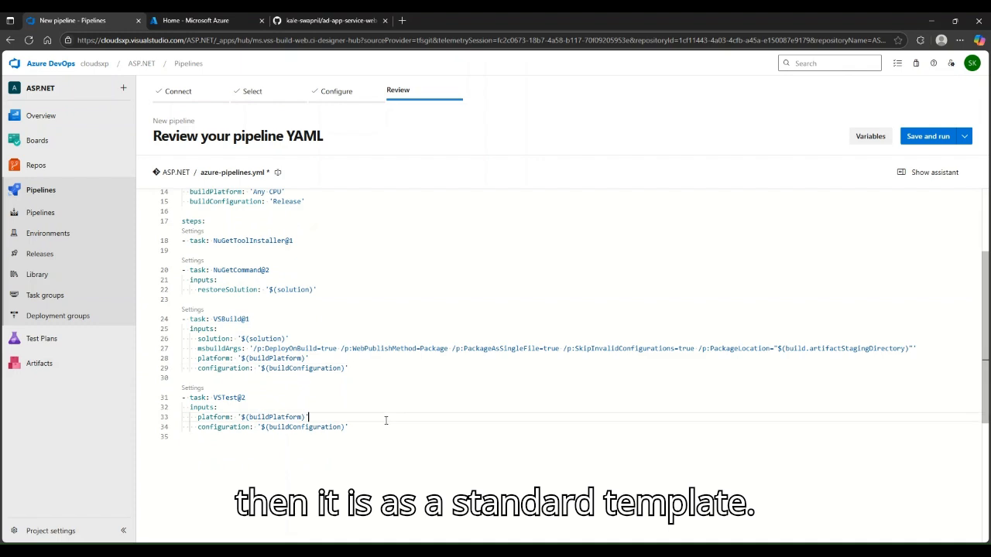
pyautogui.click(259, 401)
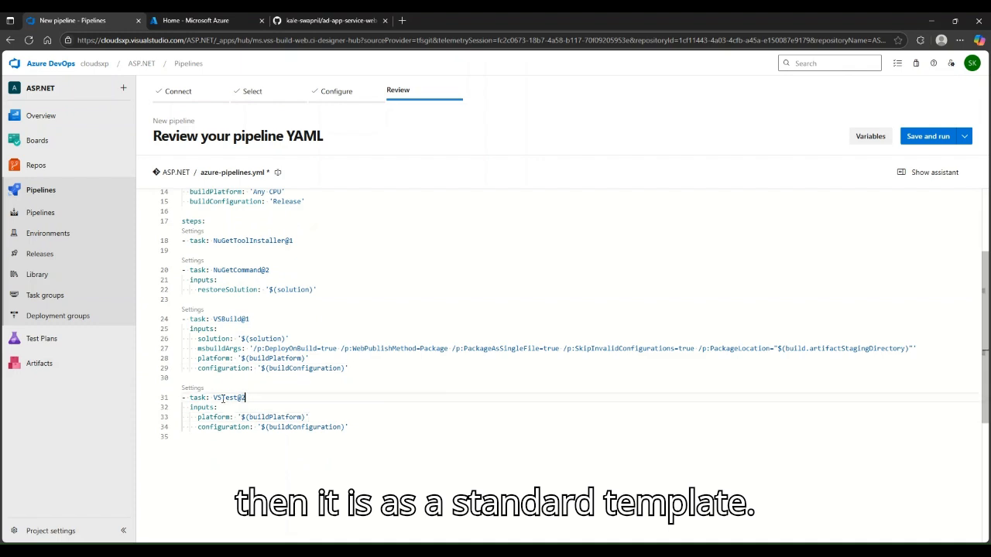
pyautogui.moveTo(385, 427); pyautogui.dragTo(183, 398)
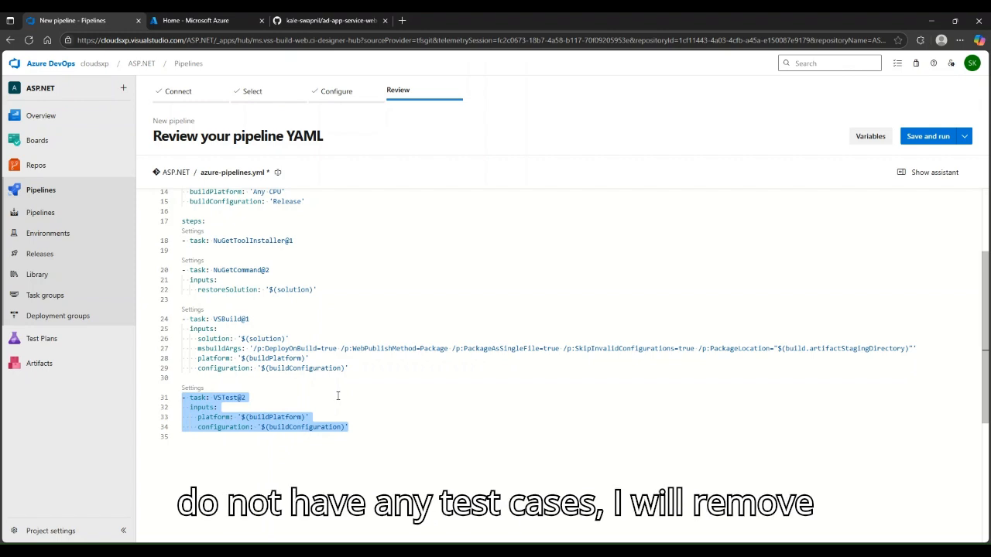
# Delete the selected VSTest@2 step and bring up the Tasks assistant list
pyautogui.press('BackSpace')
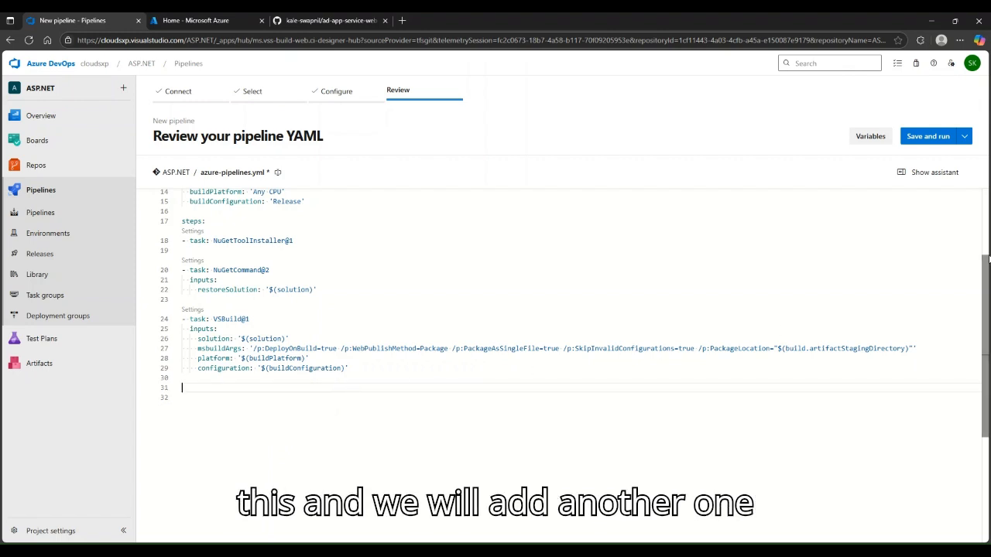
pyautogui.click(936, 174)
pyautogui.scroll(-1, 385, 369)
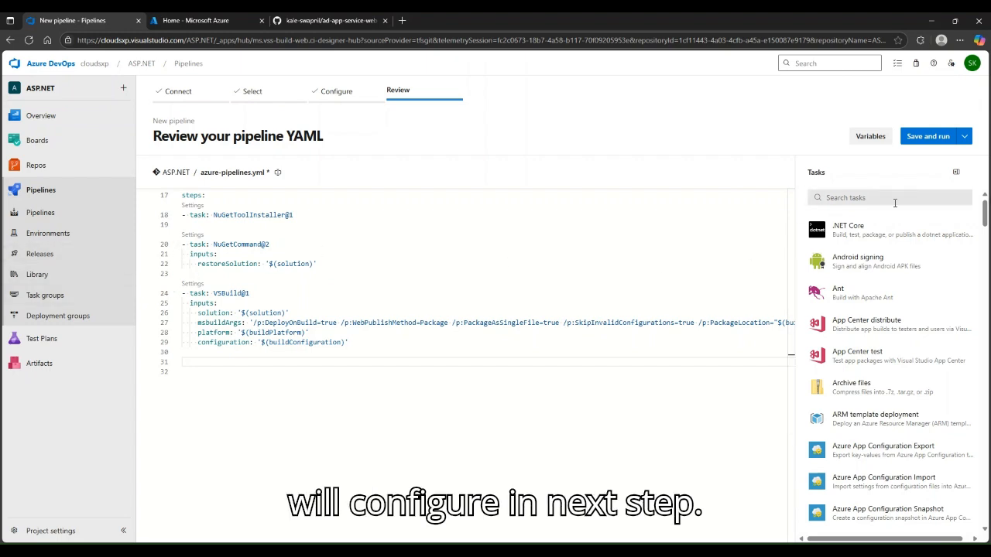
# Append a Publish Pipeline Artifacts task named 'myartifact' to the end of the YAML
pyautogui.click(872, 197)
pyautogui.write('pipeline')
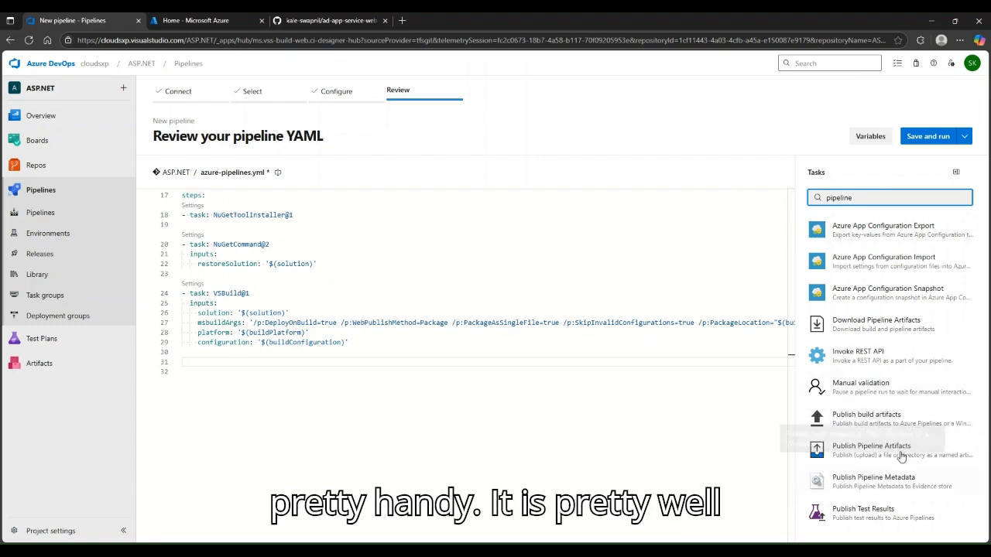
pyautogui.click(937, 453)
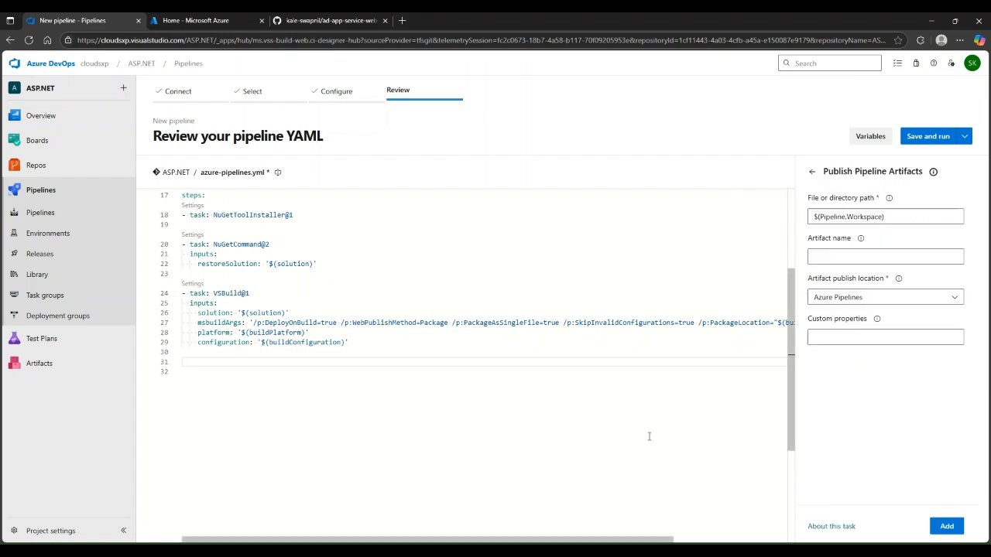
pyautogui.click(856, 258)
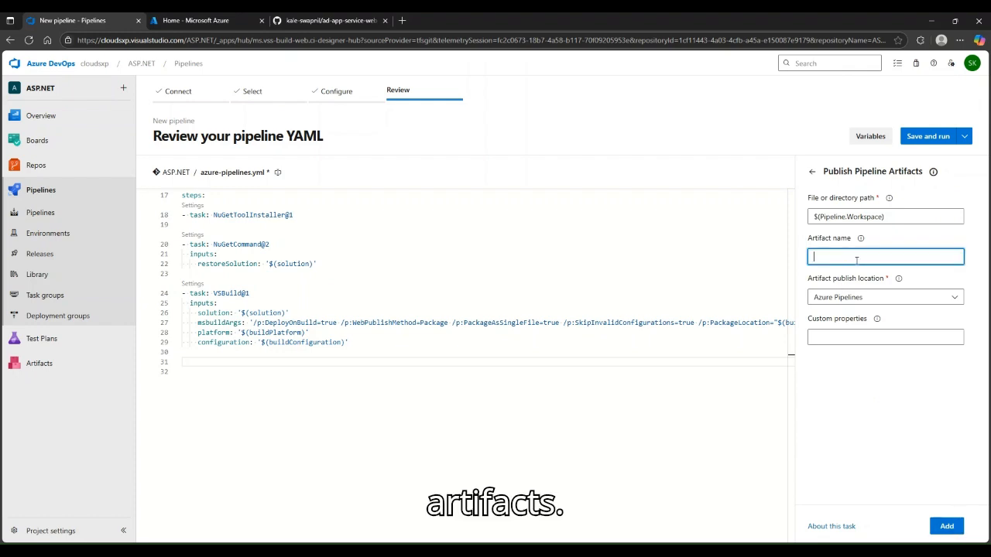
pyautogui.write('myartifact')
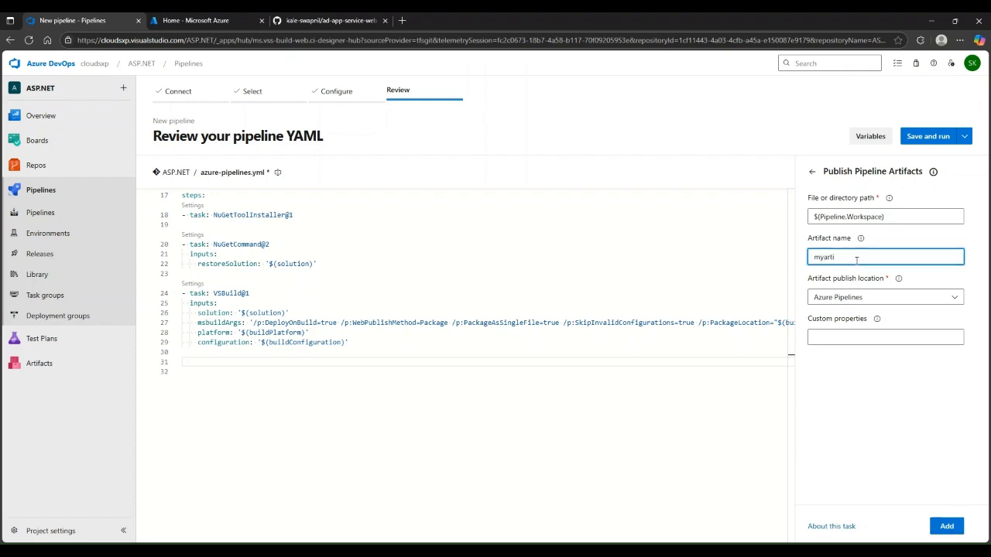
pyautogui.click(946, 527)
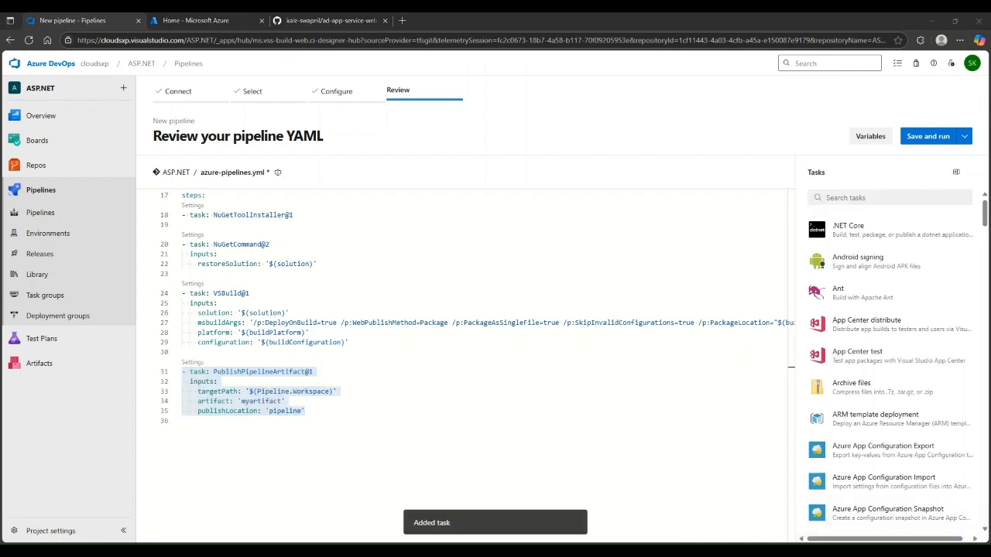
pyautogui.click(350, 429)
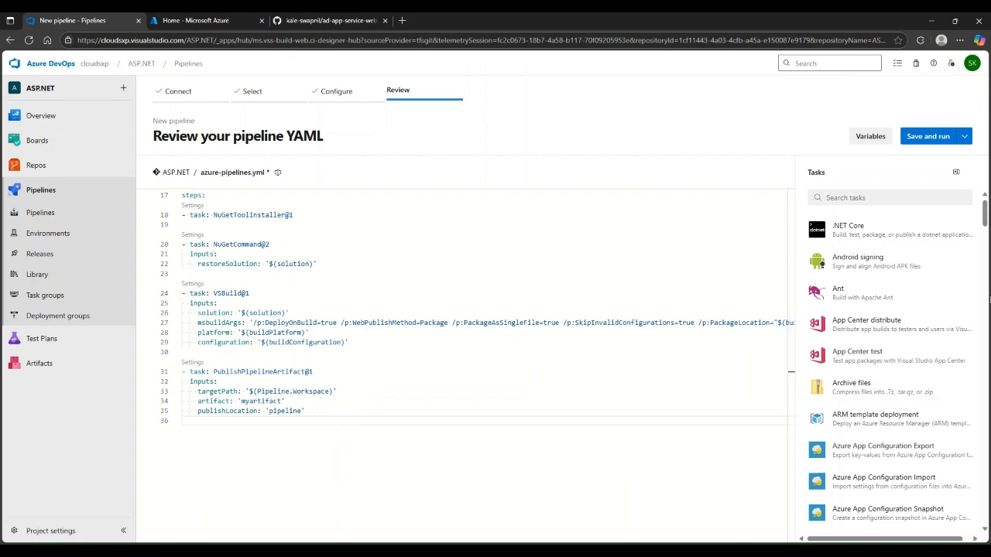
# Keep the default azure-pipelines.yml name and commit it to main with Save and run
pyautogui.click(956, 172)
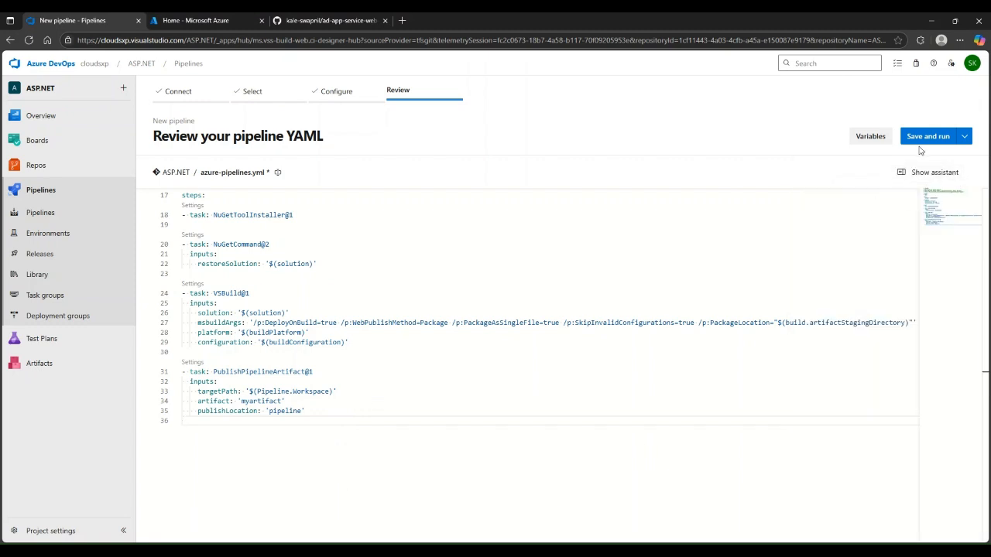
pyautogui.click(927, 138)
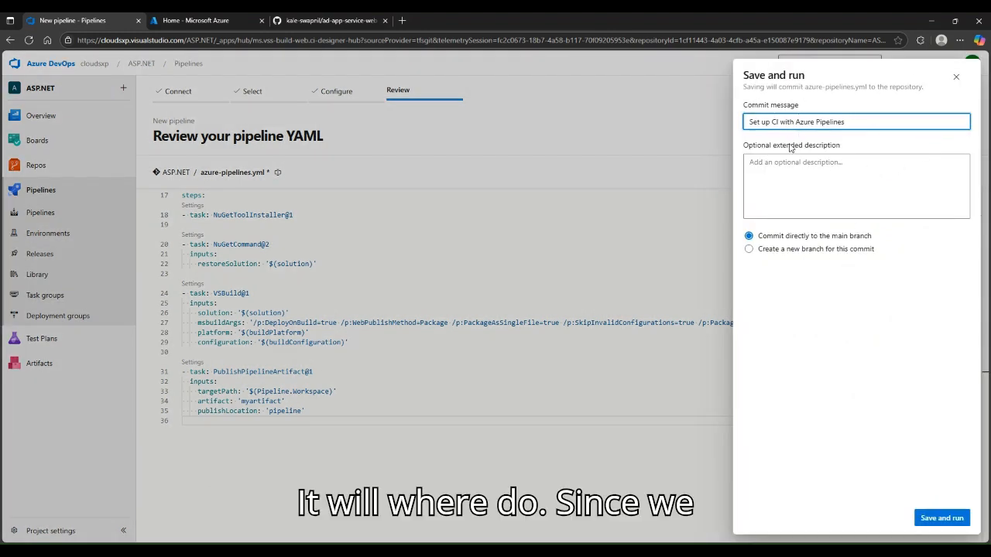
pyautogui.moveTo(807, 87); pyautogui.dragTo(867, 93)
pyautogui.click(846, 103)
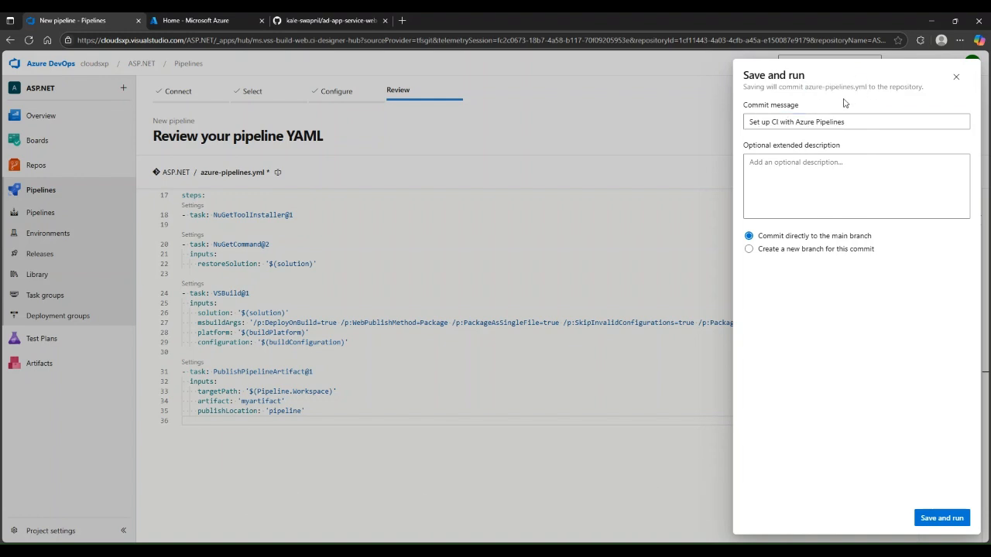
pyautogui.click(956, 78)
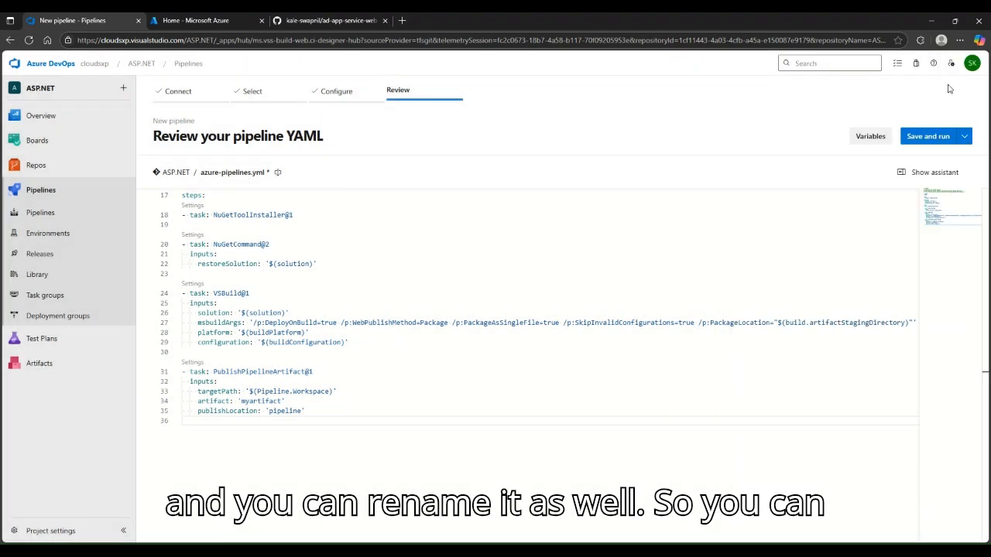
pyautogui.click(277, 172)
pyautogui.press('Return')
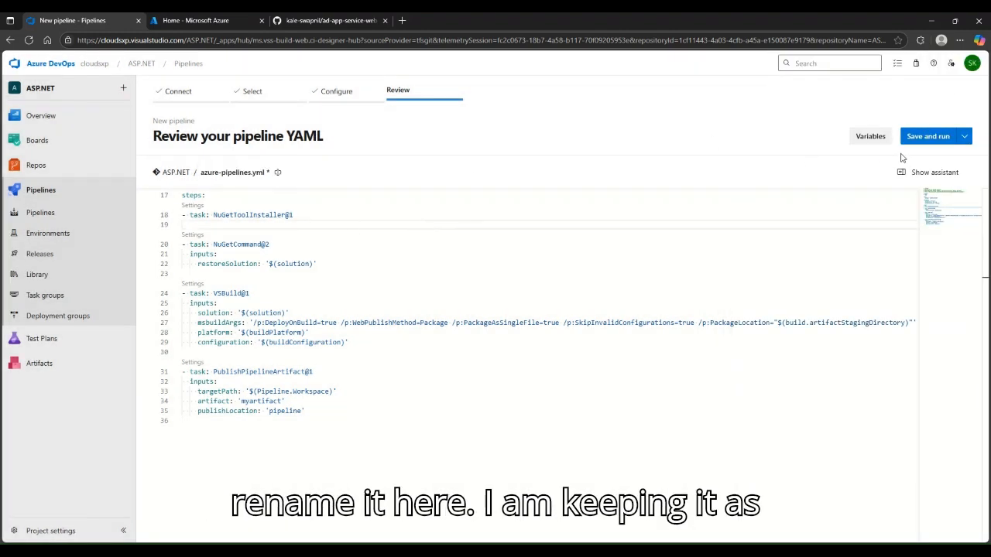
pyautogui.click(965, 140)
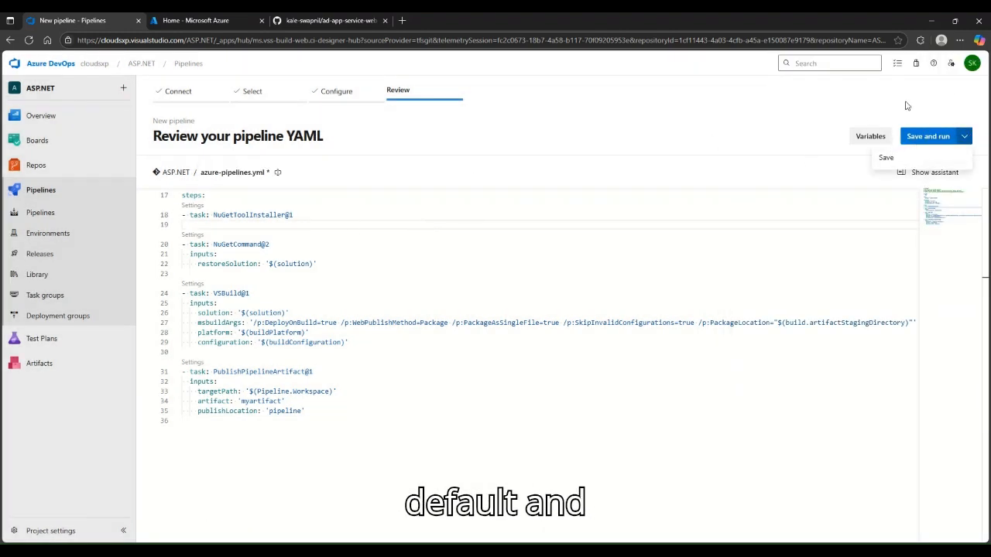
pyautogui.click(928, 137)
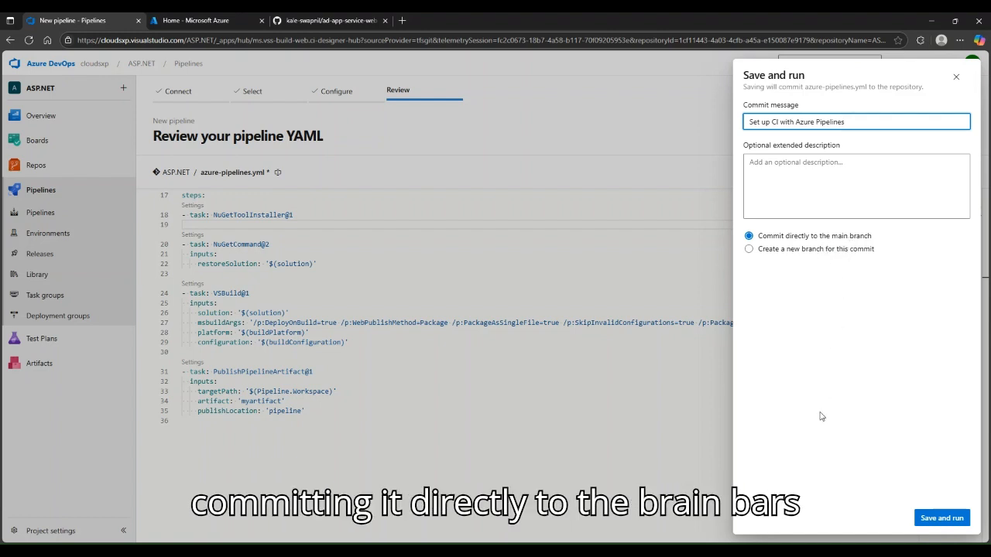
pyautogui.click(960, 523)
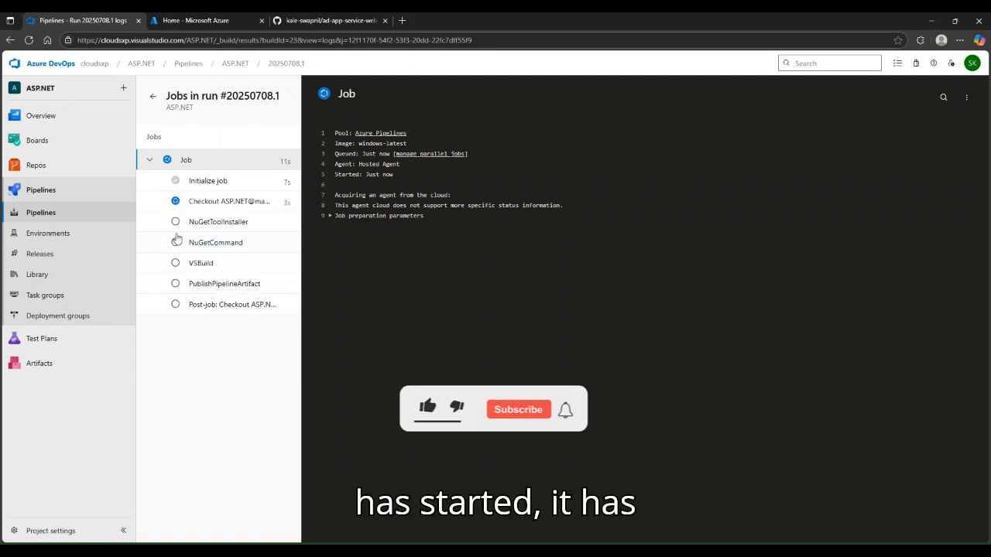
# Inspect the Checkout, NuGetToolInstaller and NuGetCommand logs of run 20250708.1
pyautogui.click(233, 203)
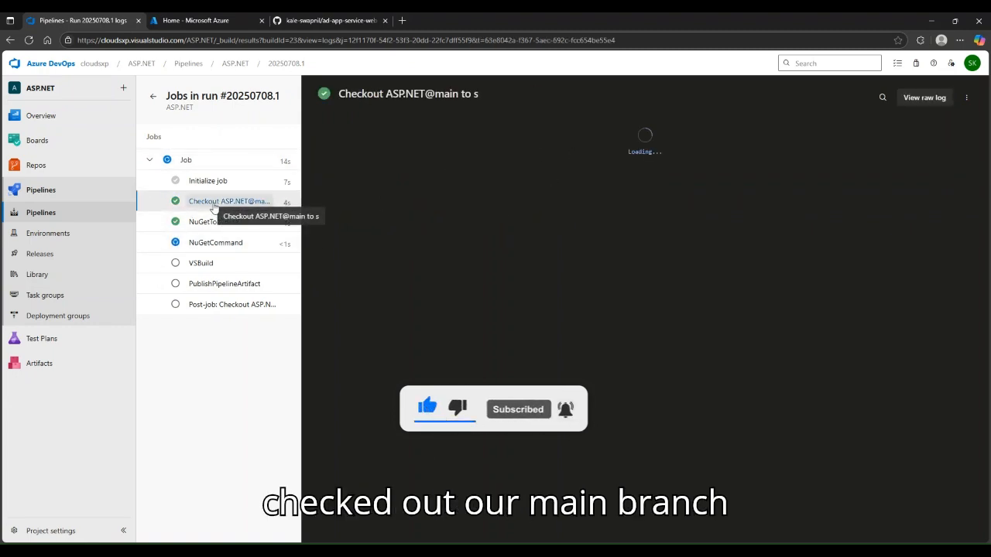
pyautogui.scroll(-3, 488, 298)
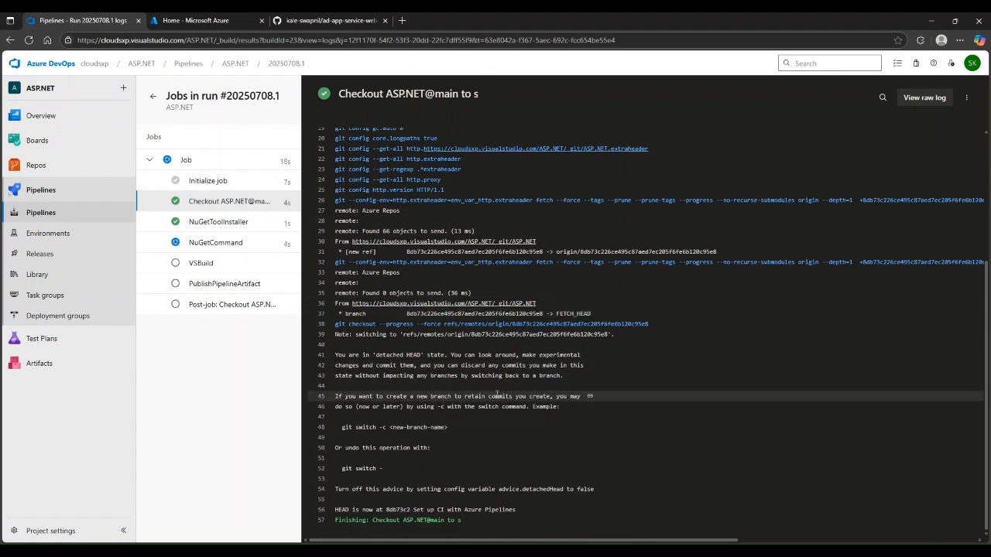
pyautogui.click(224, 223)
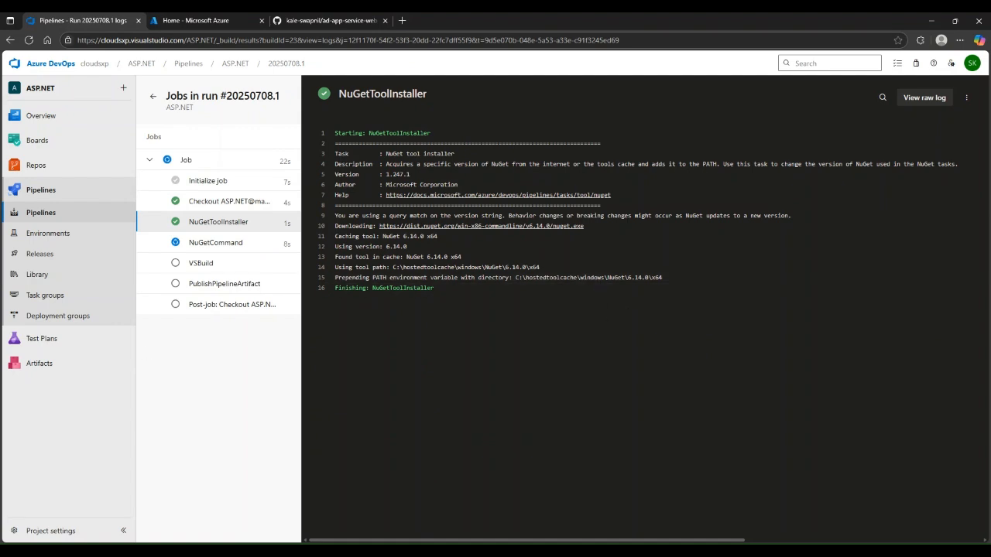
pyautogui.click(220, 244)
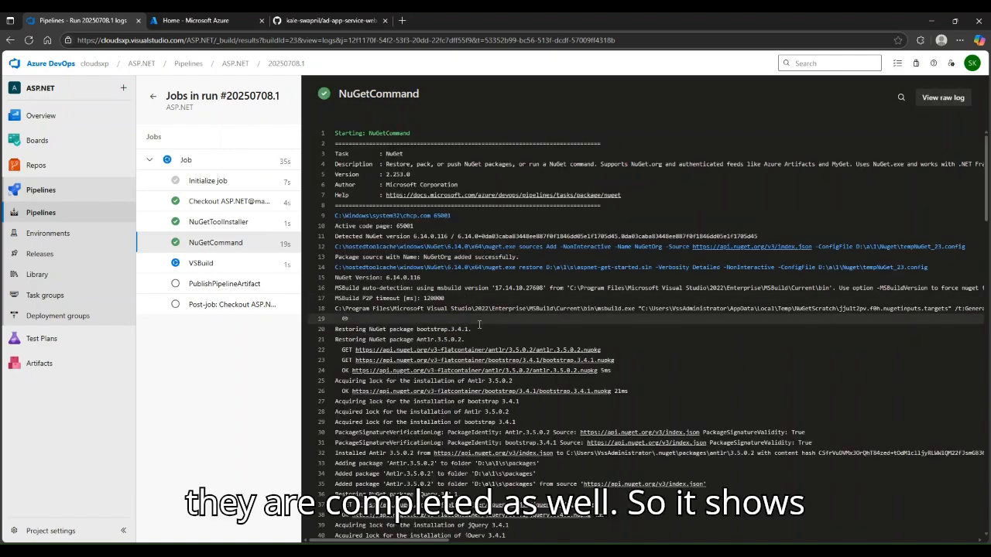
# Read through the finished build run's VSBuild step log
pyautogui.scroll(-5, 463, 340)
pyautogui.scroll(-7, 502, 208)
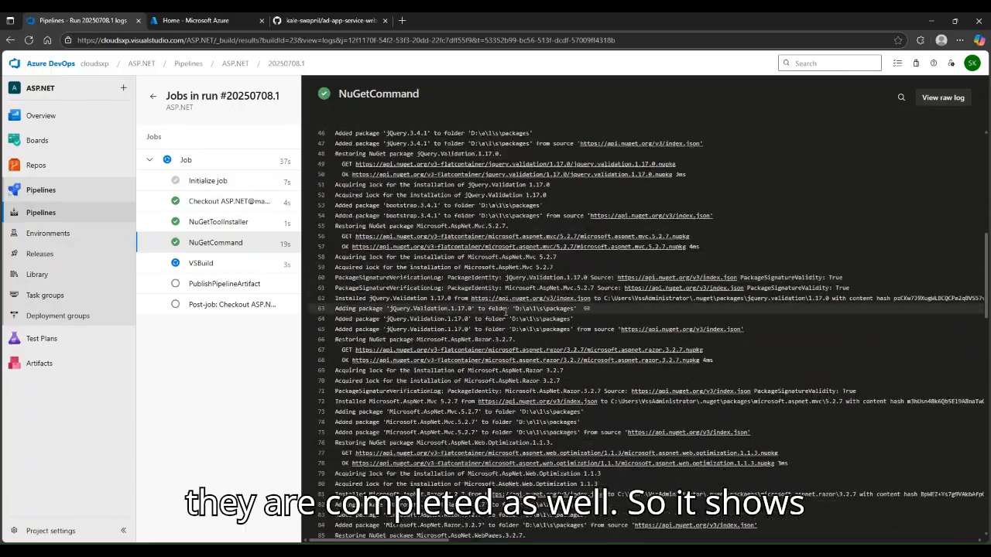
pyautogui.scroll(-11, 475, 331)
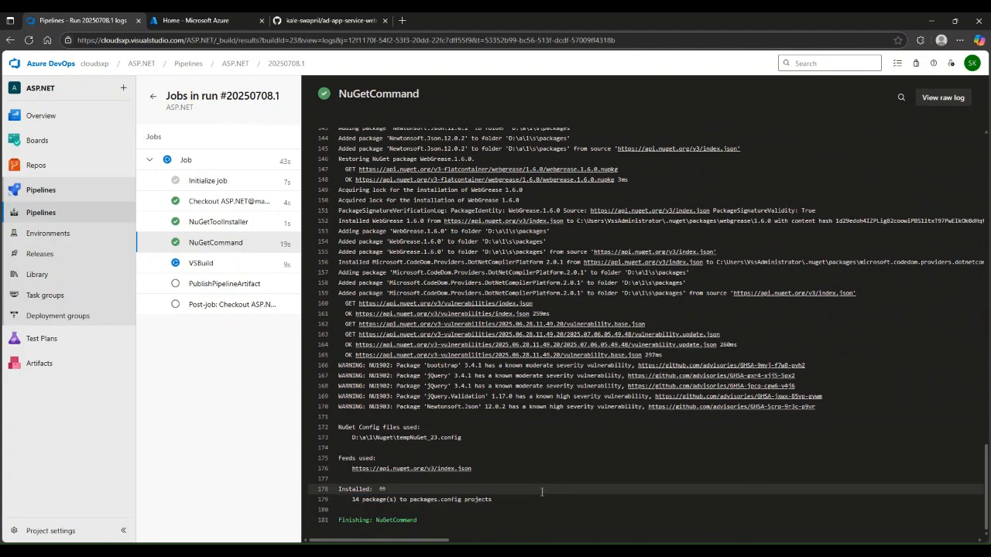
pyautogui.scroll(12, 480, 434)
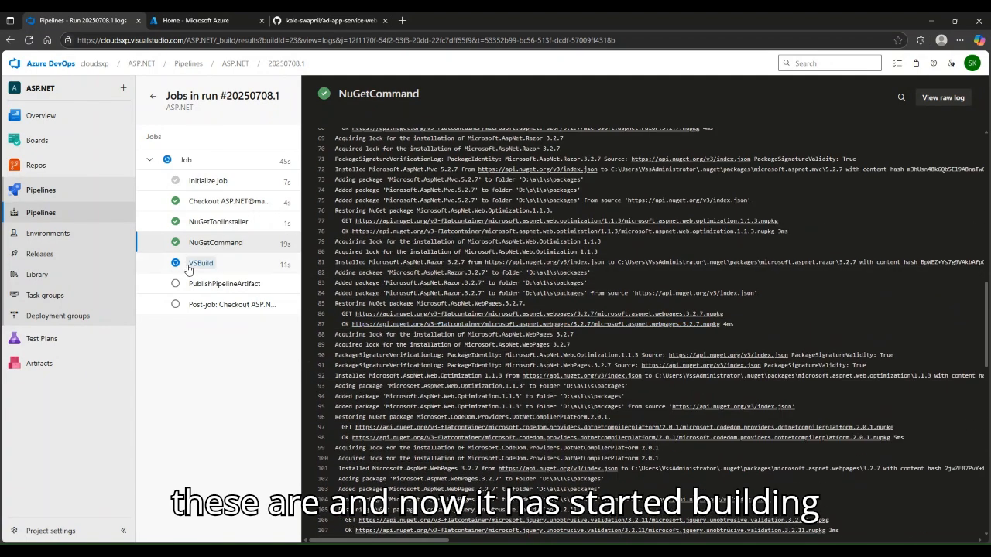
pyautogui.click(219, 265)
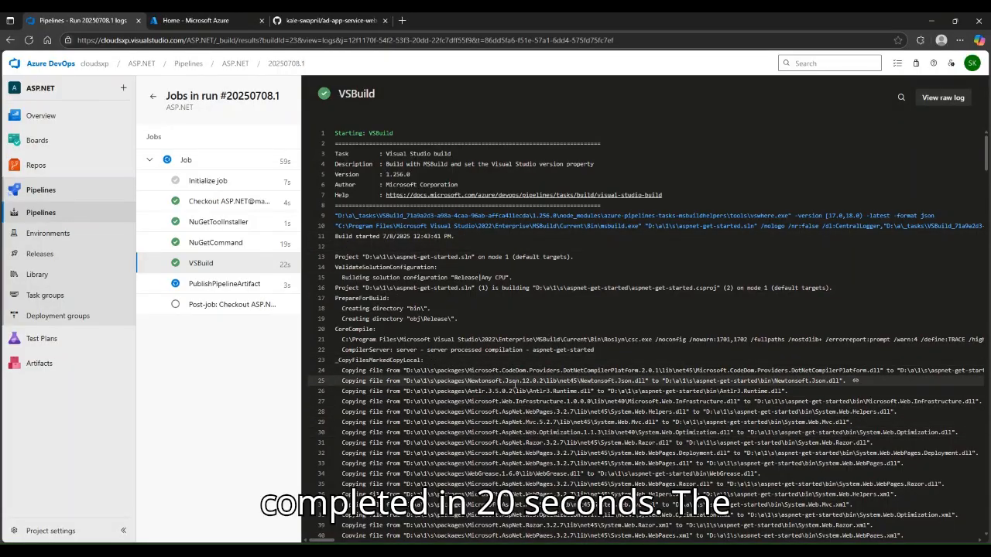
pyautogui.scroll(-10, 509, 390)
pyautogui.scroll(-20, 509, 391)
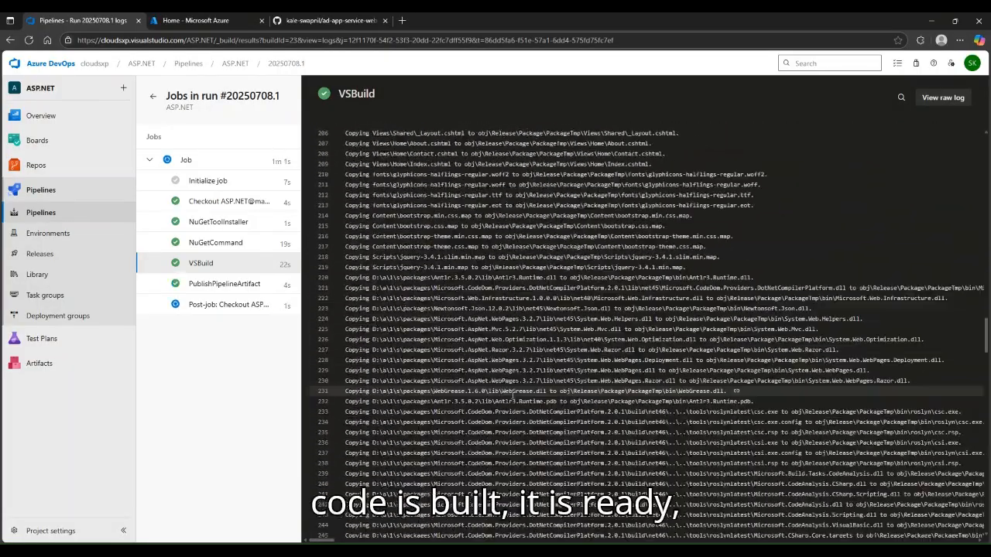
pyautogui.scroll(20, 517, 423)
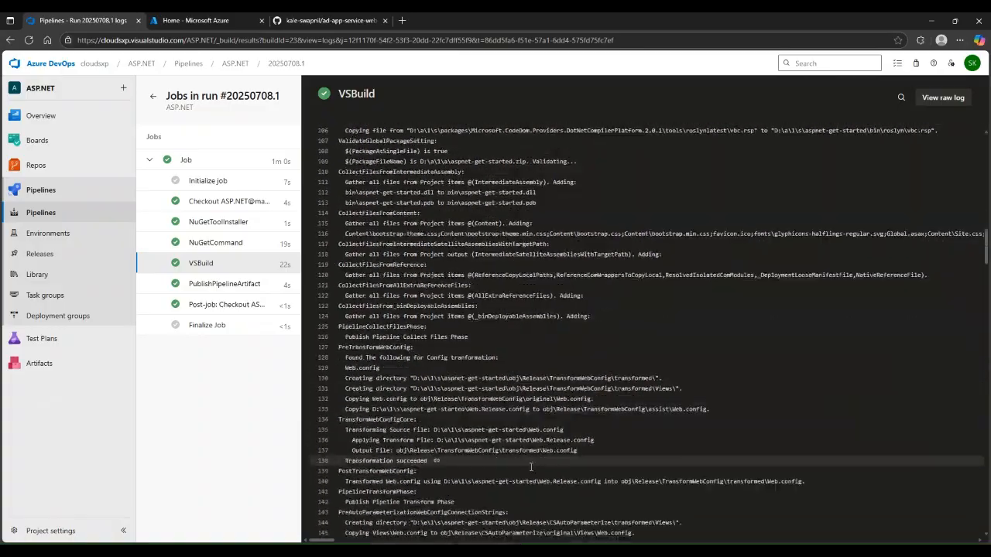
pyautogui.scroll(-4, 530, 437)
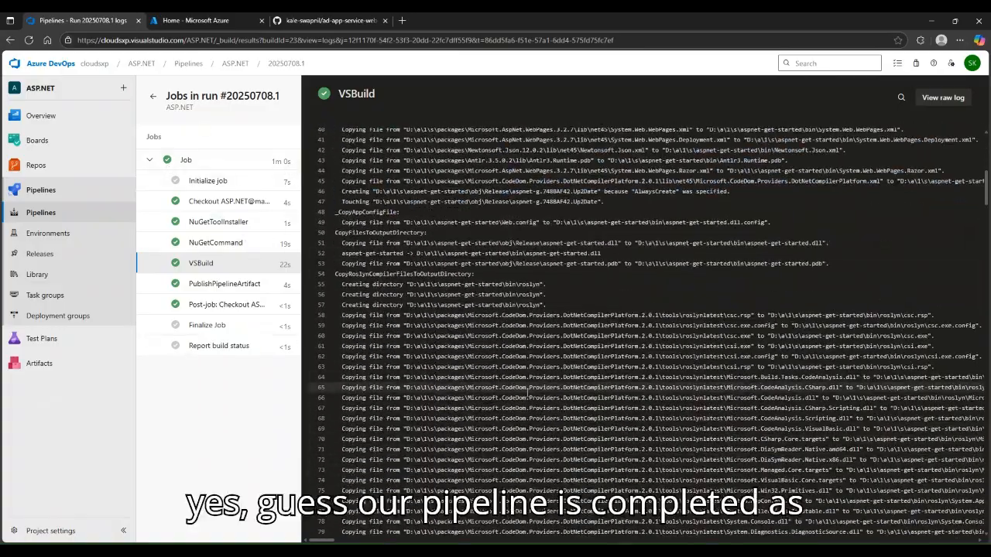
pyautogui.scroll(-8, 523, 401)
pyautogui.scroll(-6, 523, 401)
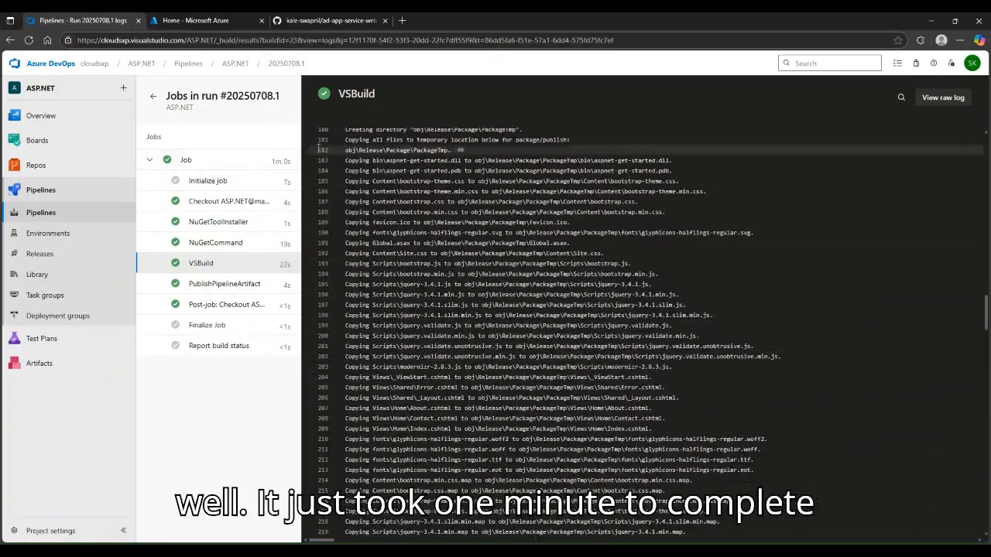
# Check the PublishPipelineArtifact, Post-job, Finalize Job, Report build status and Job logs, then return to the summary
pyautogui.click(221, 285)
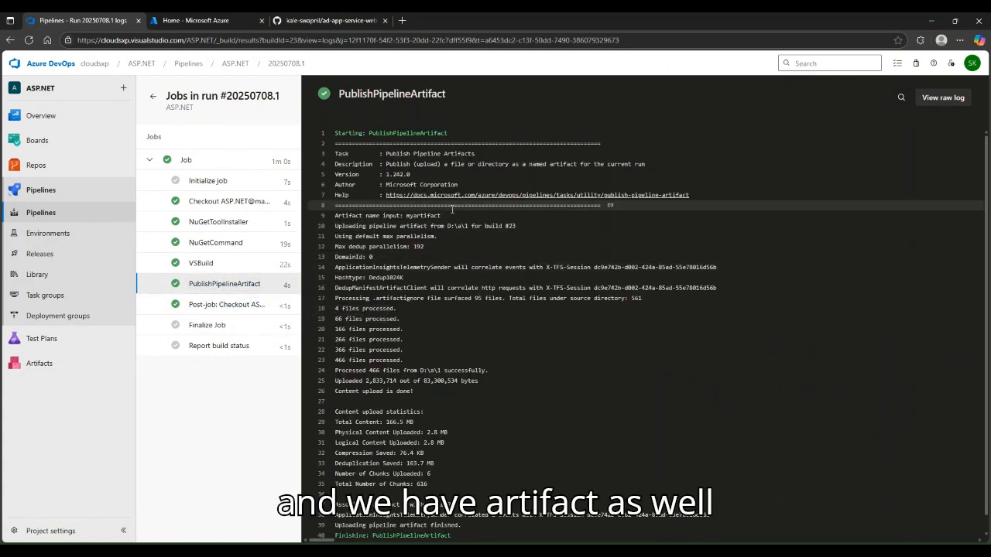
pyautogui.scroll(-1, 495, 320)
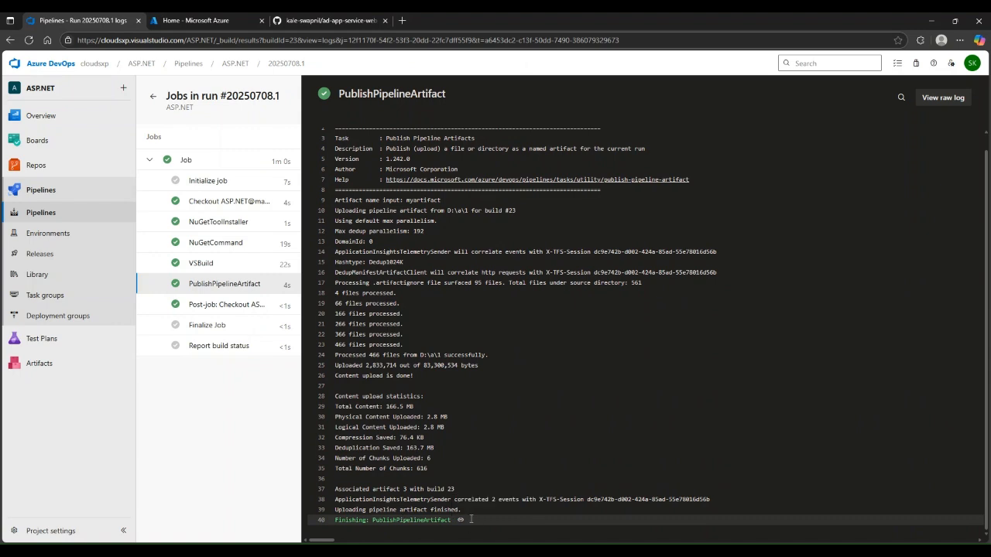
pyautogui.click(232, 306)
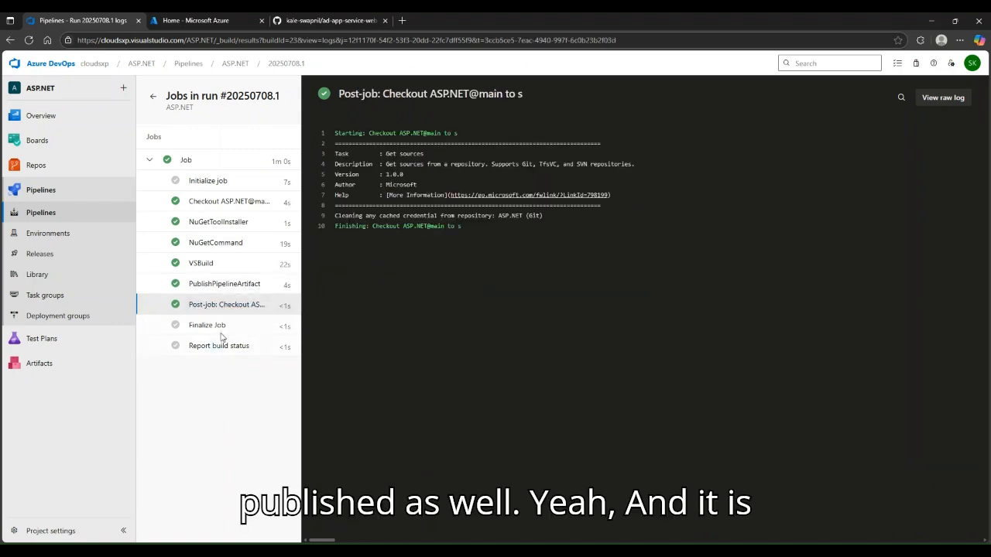
pyautogui.click(221, 326)
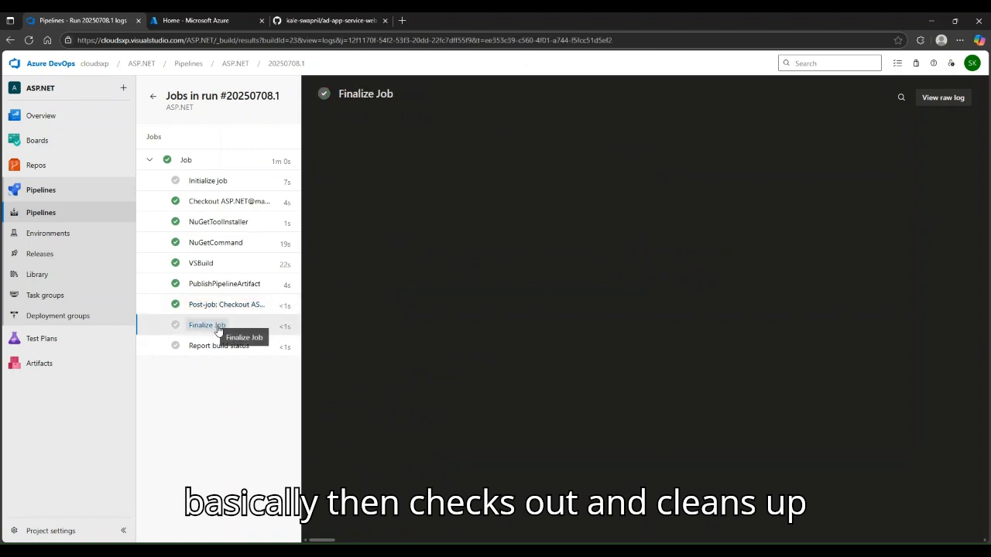
pyautogui.click(217, 347)
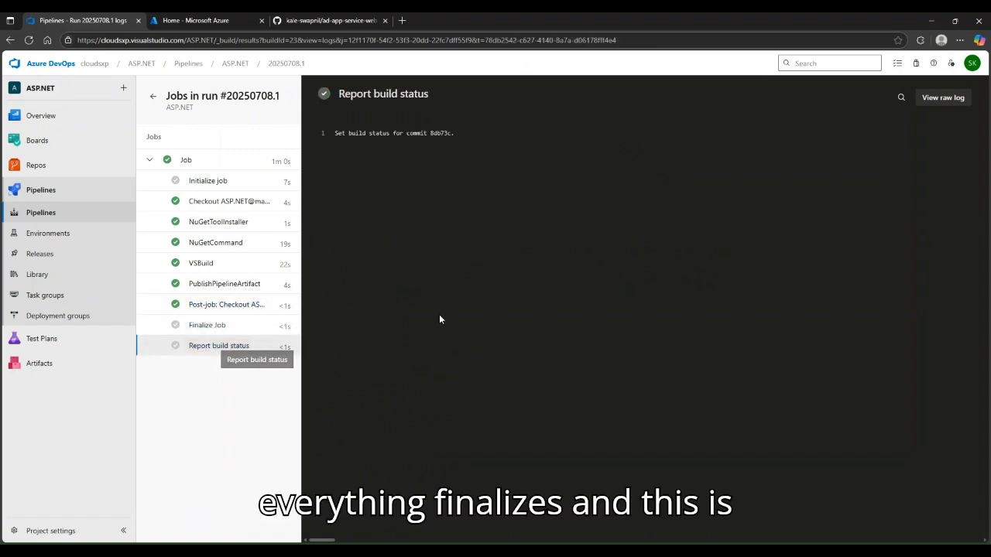
pyautogui.click(184, 159)
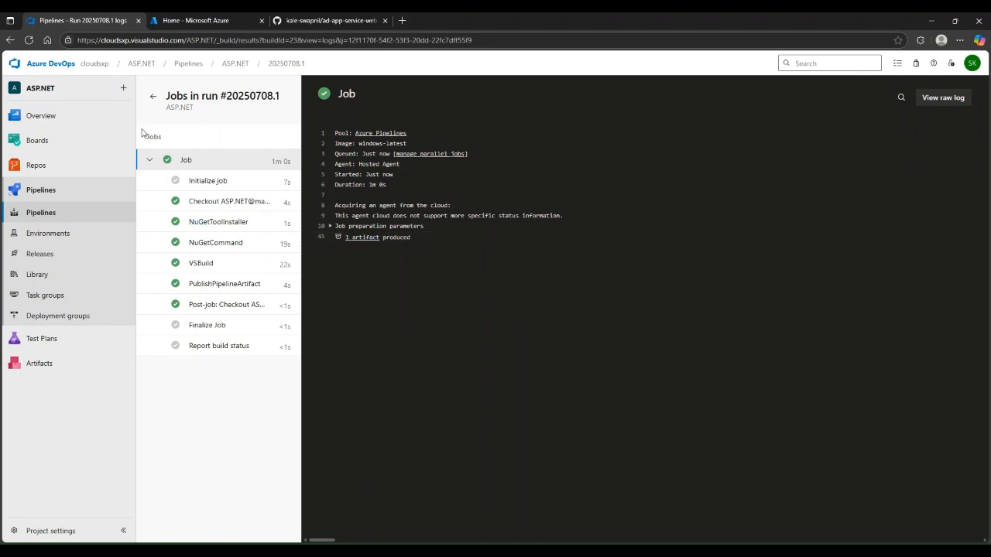
pyautogui.hotkey('alt', 'Left')
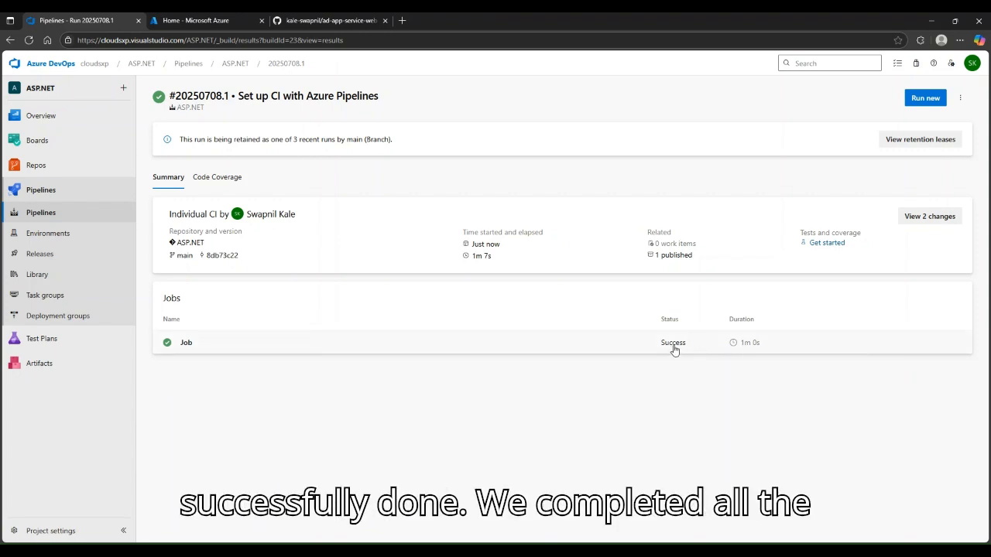
pyautogui.moveTo(745, 346)
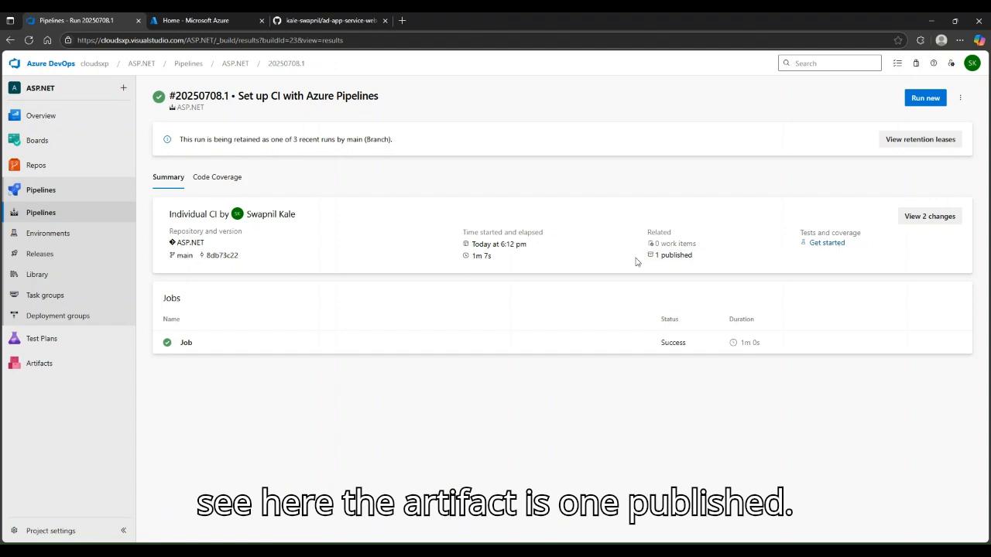
pyautogui.click(680, 261)
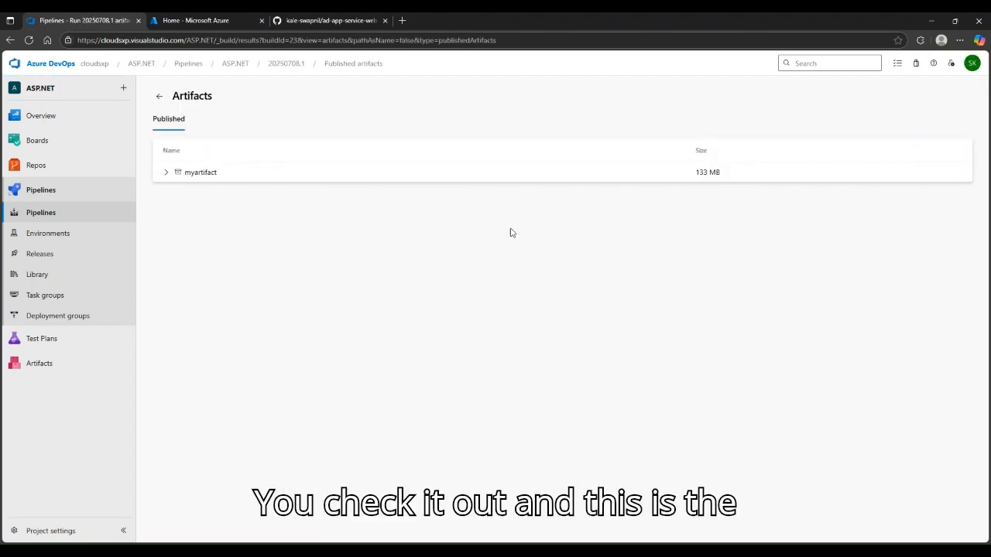
pyautogui.click(165, 174)
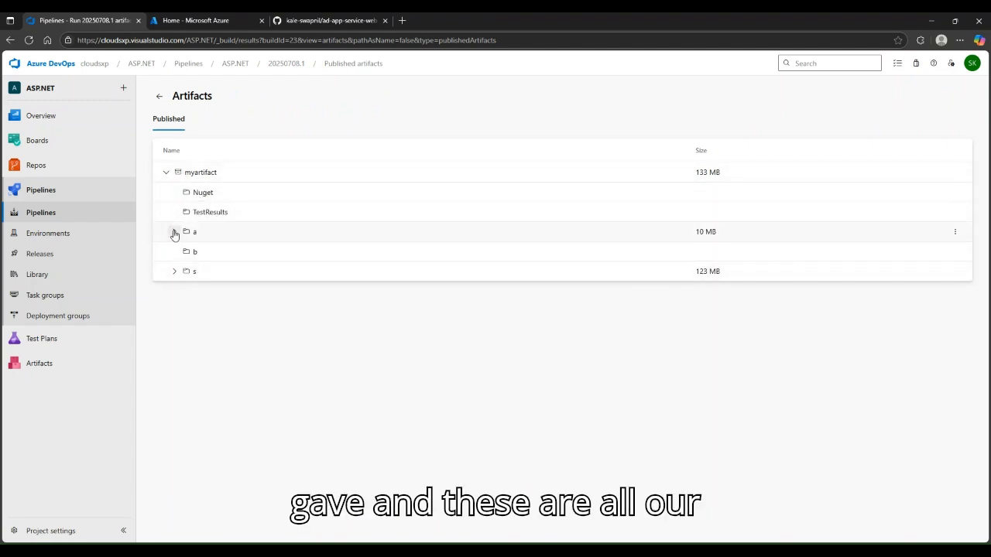
pyautogui.click(174, 232)
pyautogui.click(174, 233)
pyautogui.click(174, 272)
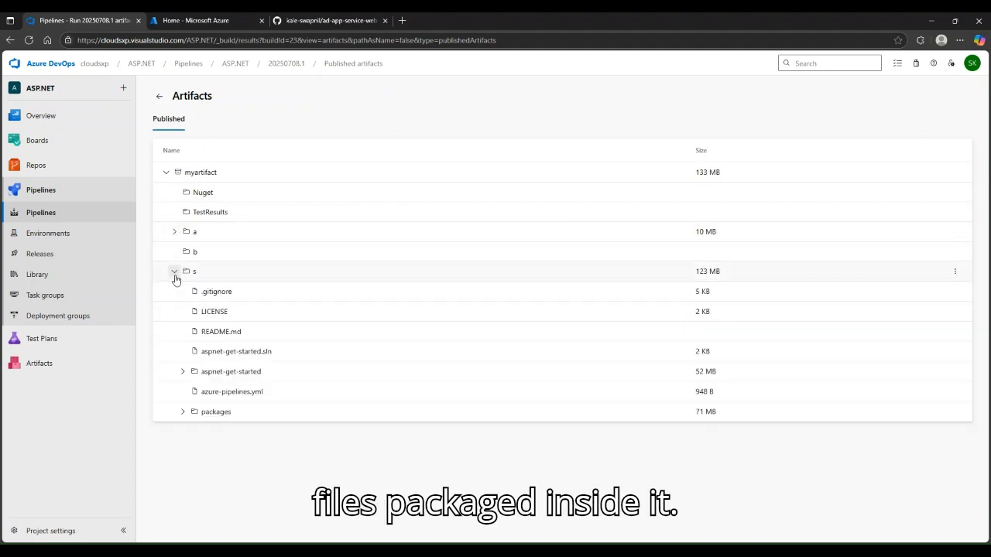
pyautogui.click(174, 273)
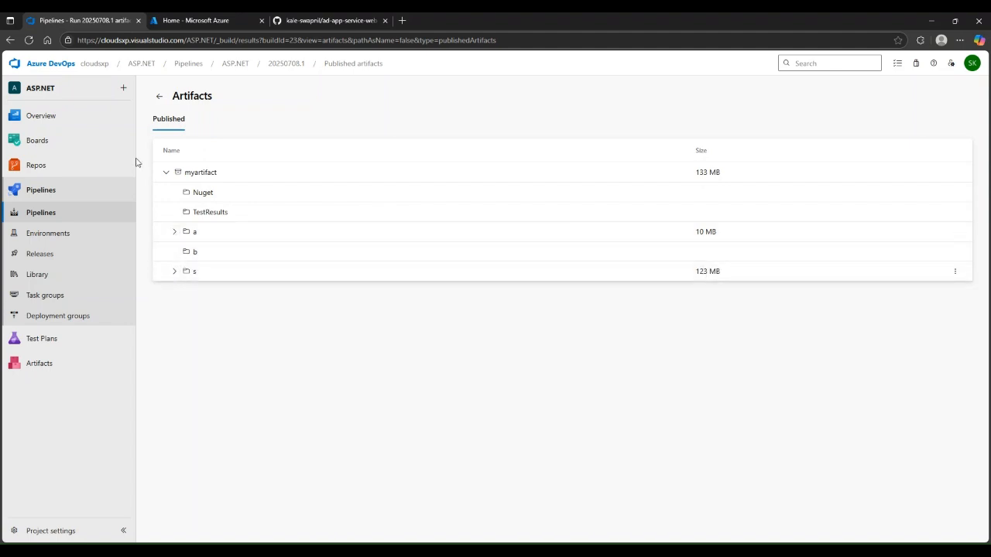
pyautogui.click(160, 96)
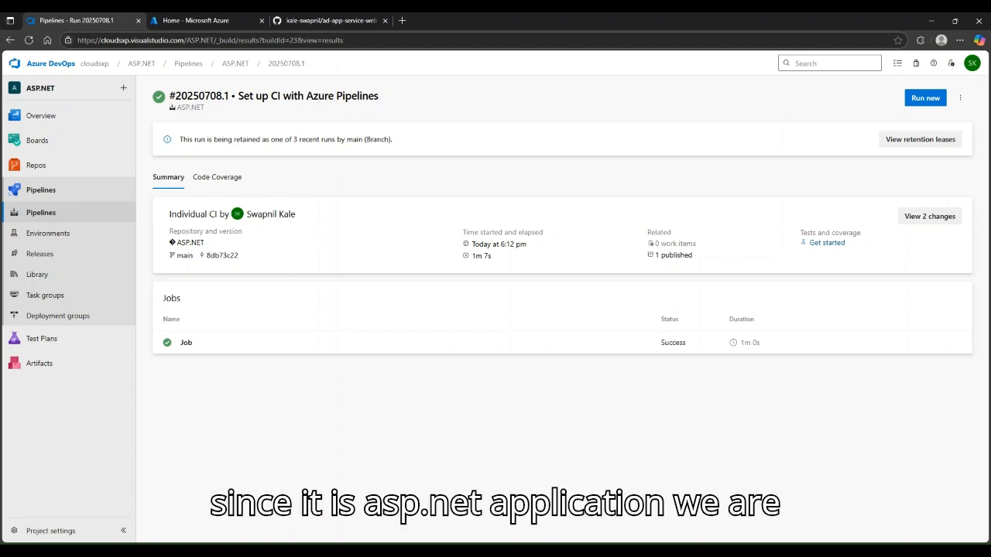
# Start a new resource group in the Azure portal named aspapp
pyautogui.click(240, 19)
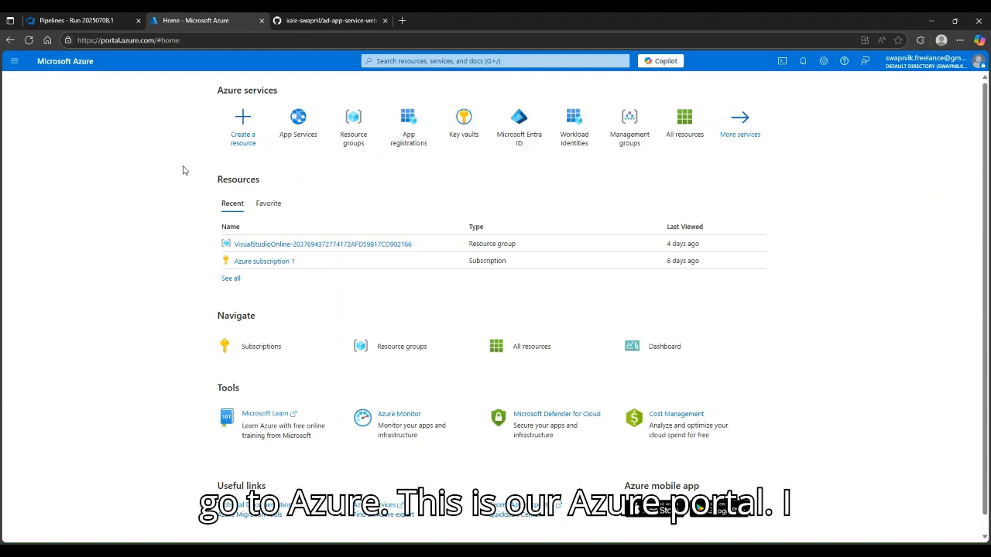
pyautogui.click(353, 124)
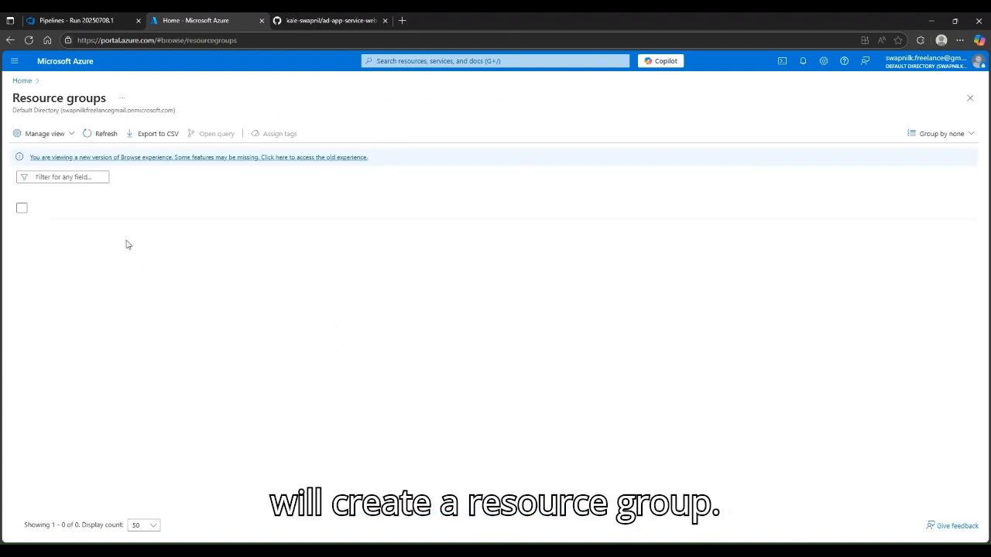
pyautogui.click(34, 134)
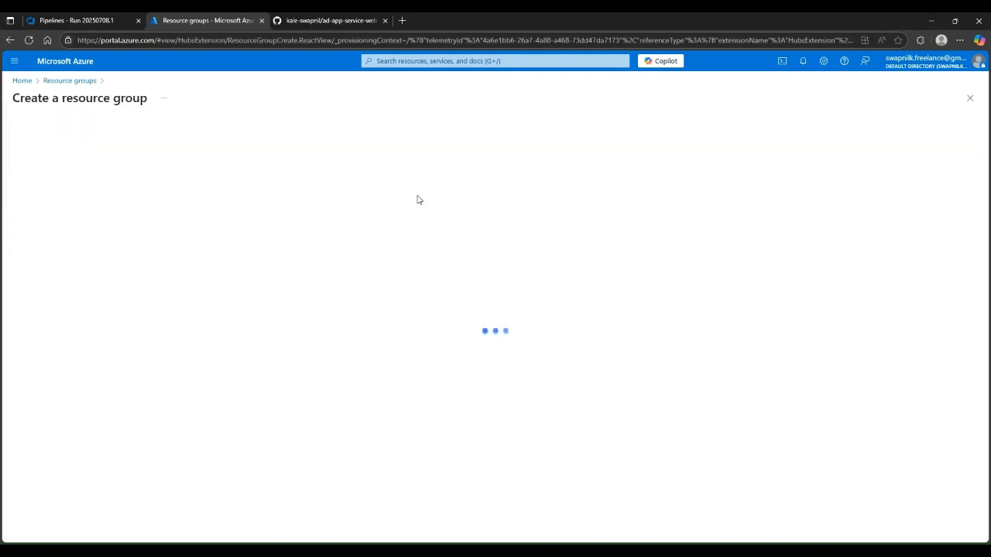
pyautogui.click(182, 218)
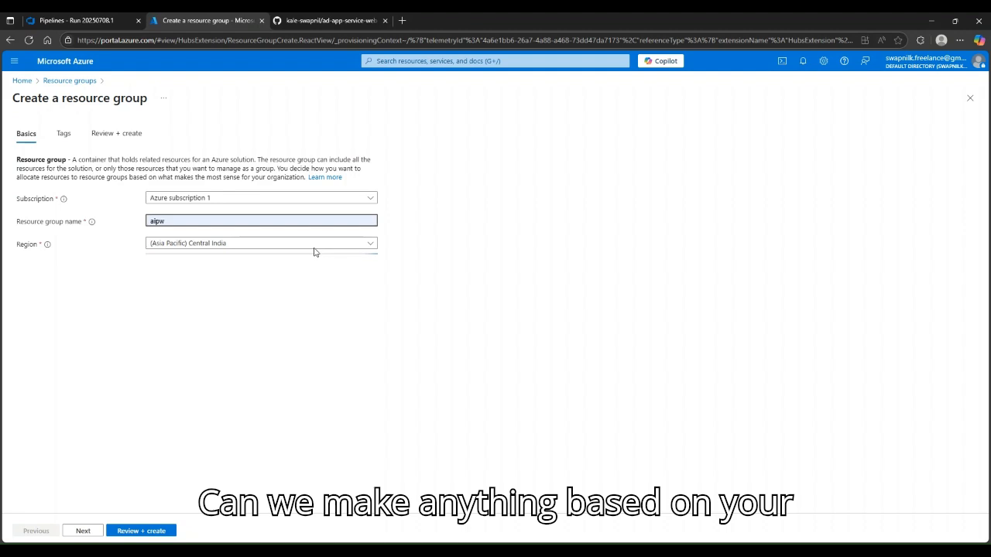
pyautogui.write('as')
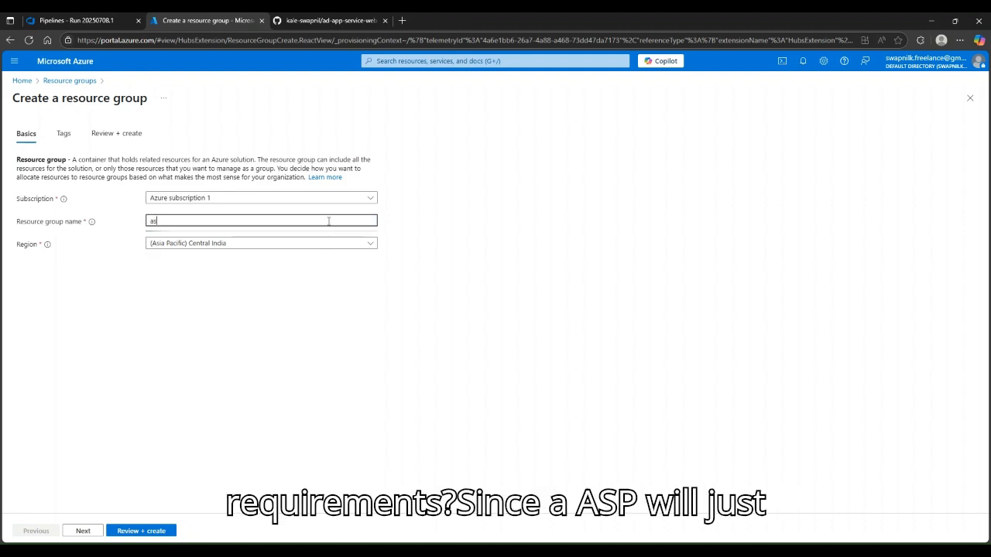
pyautogui.write('papp')
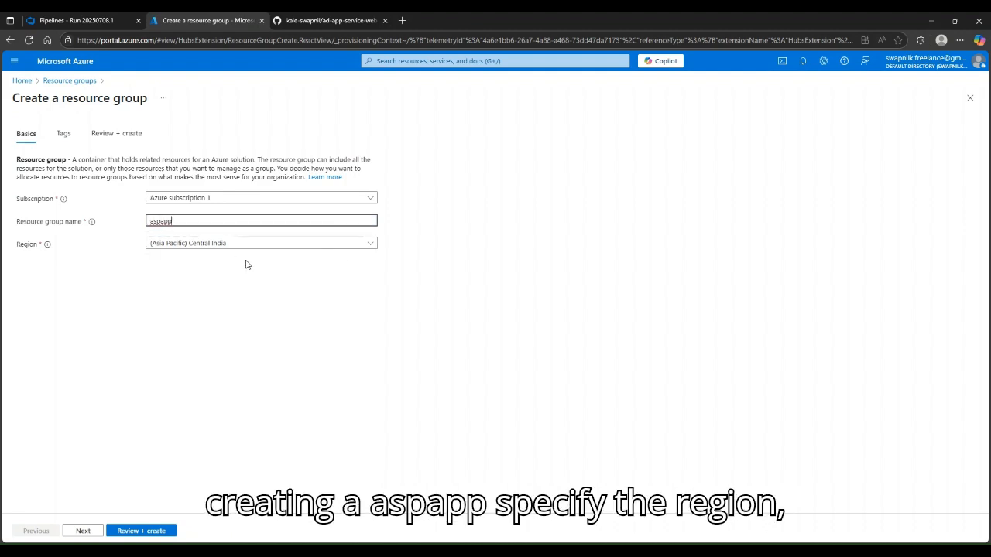
pyautogui.click(139, 279)
# Review and create the aspapp resource group, then go to its overview
pyautogui.click(83, 531)
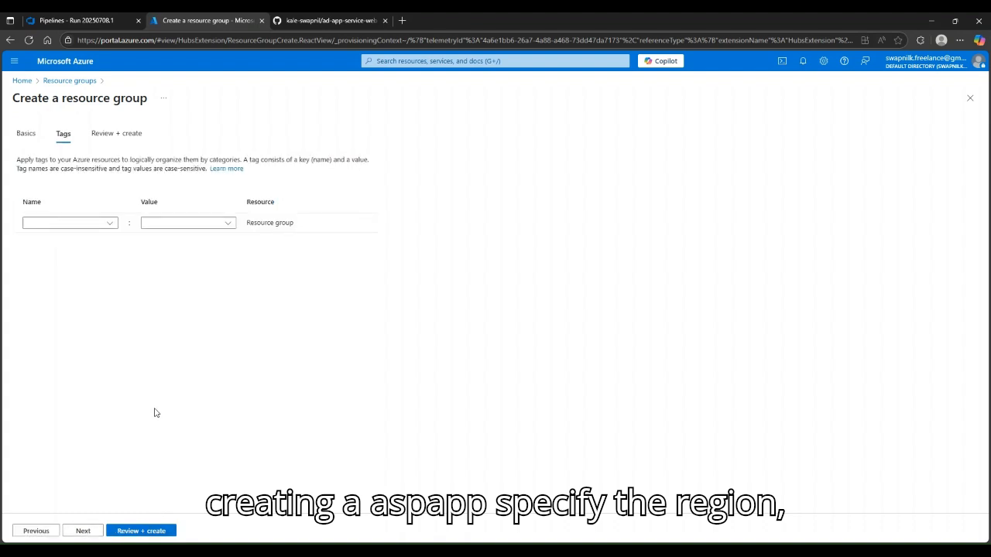
pyautogui.click(82, 532)
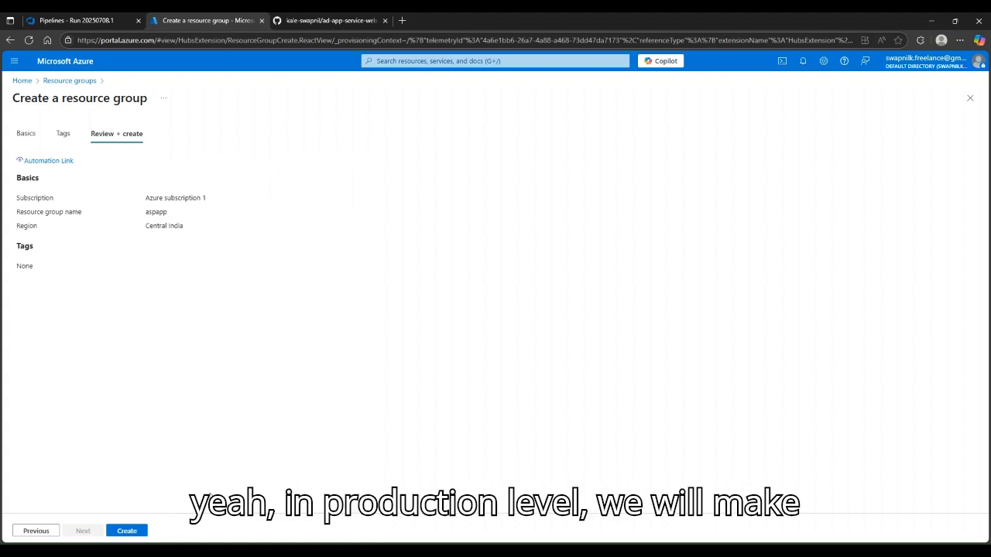
pyautogui.click(127, 531)
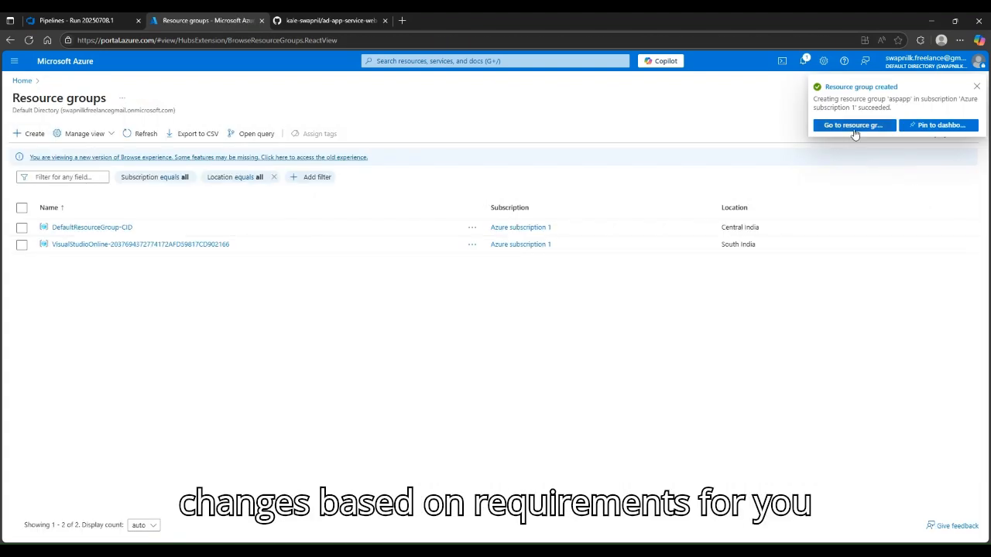
pyautogui.click(854, 126)
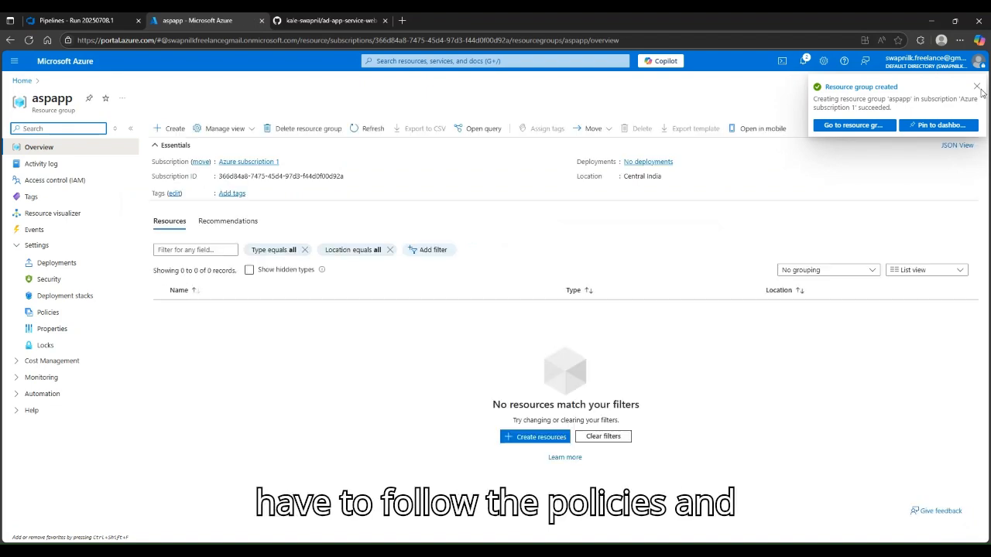
# Search 'app', open App Services and begin creating a new Web App
pyautogui.click(978, 87)
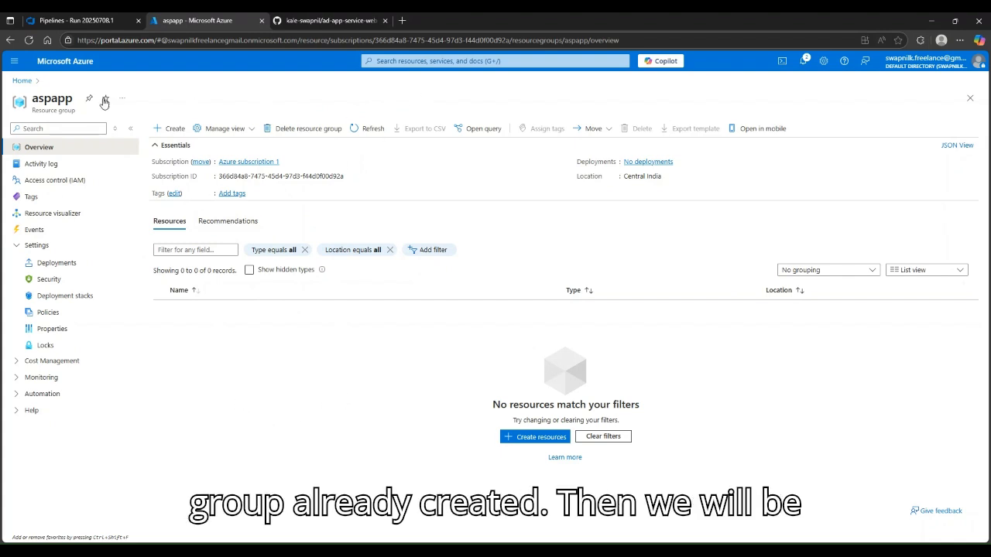
pyautogui.click(415, 61)
pyautogui.write('app')
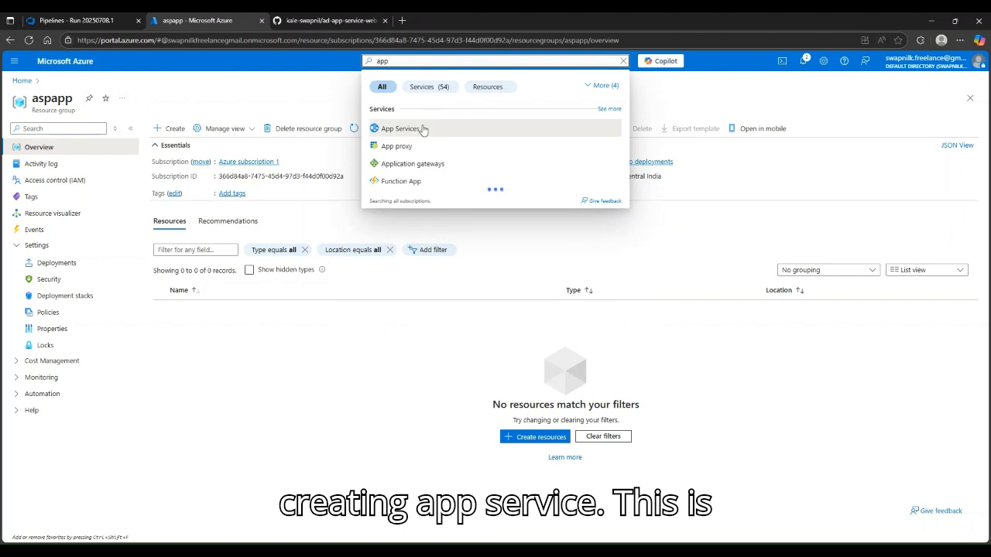
pyautogui.click(386, 129)
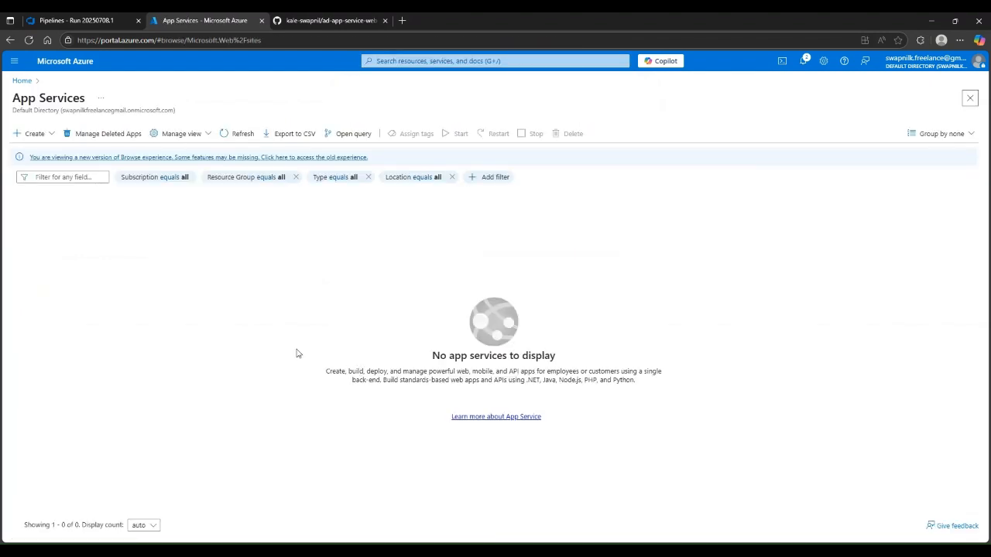
pyautogui.click(32, 134)
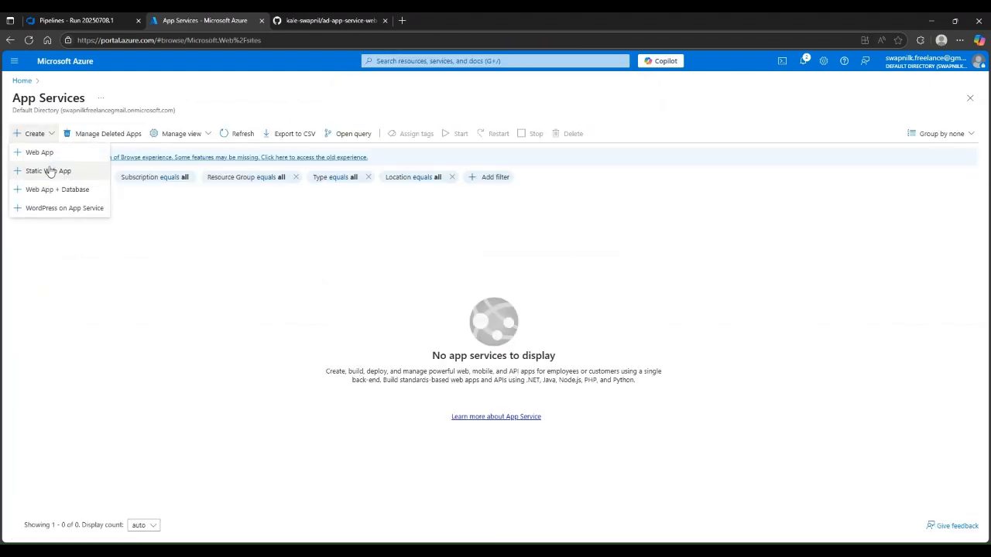
pyautogui.click(38, 153)
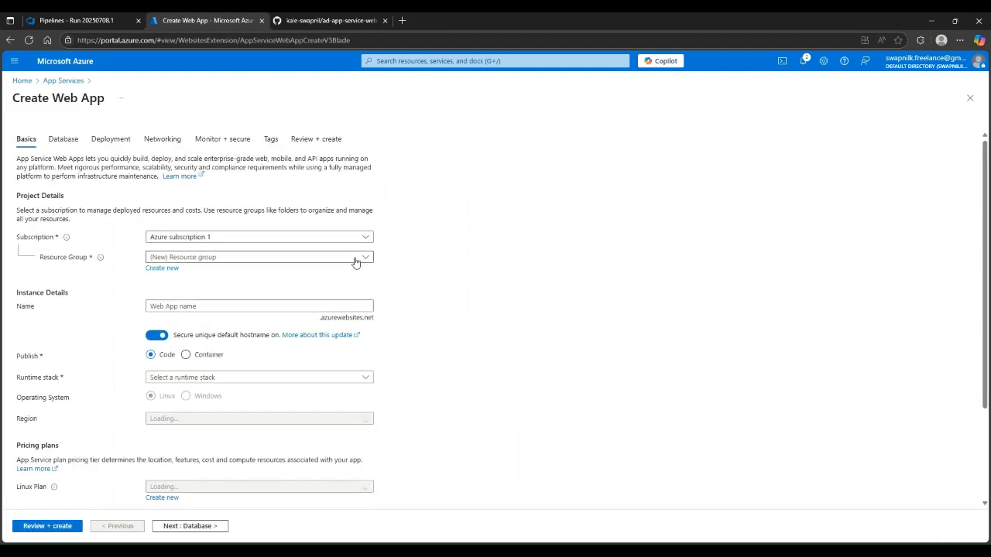
# Place the web app in resource group aspapp and name it aspapp
pyautogui.click(201, 257)
pyautogui.click(161, 293)
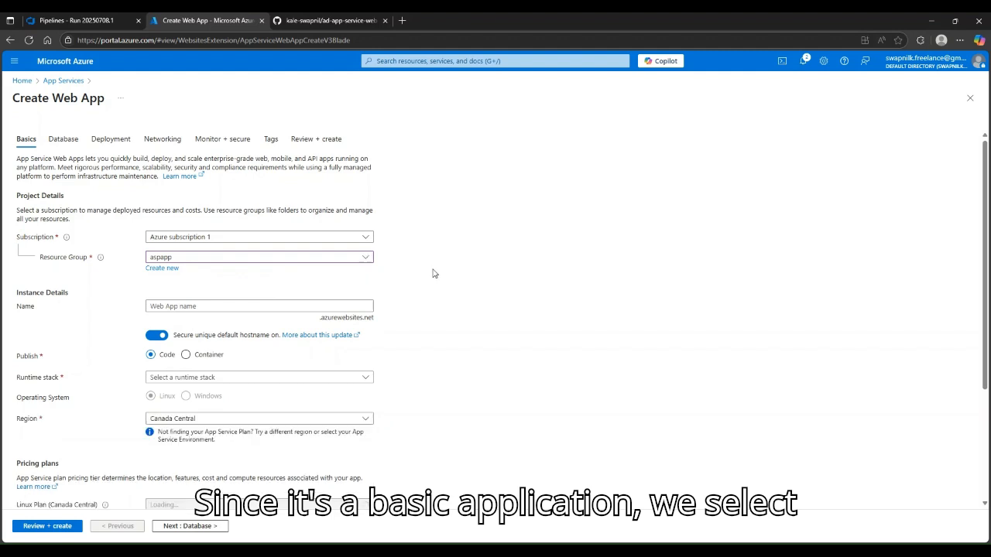
pyautogui.scroll(-1, 433, 273)
pyautogui.scroll(-1, 348, 232)
pyautogui.click(269, 206)
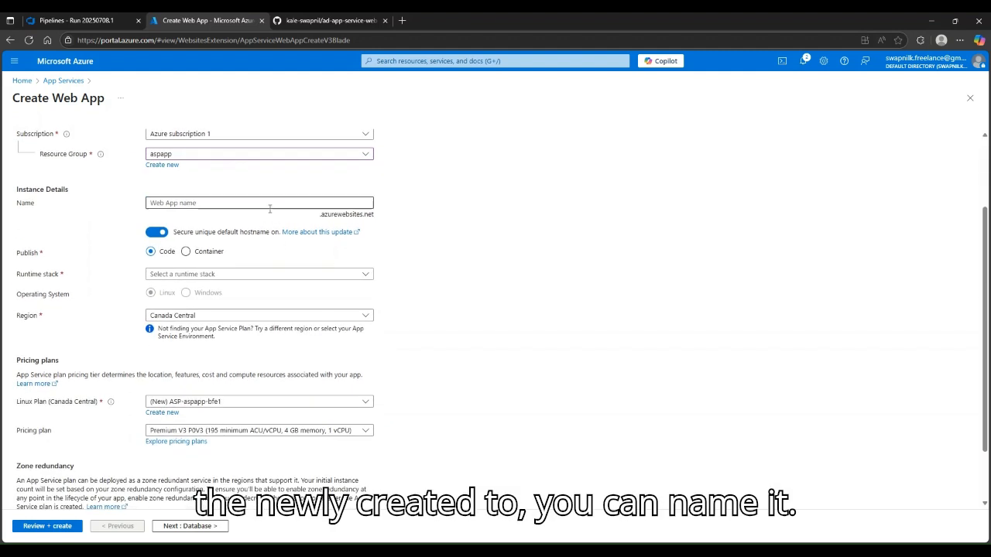
pyautogui.write('aspapp')
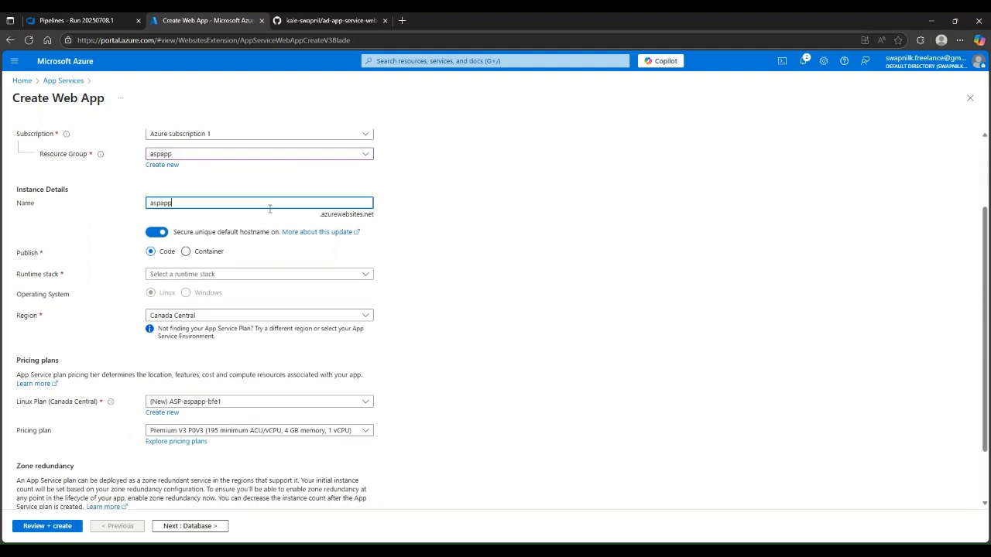
pyautogui.click(443, 264)
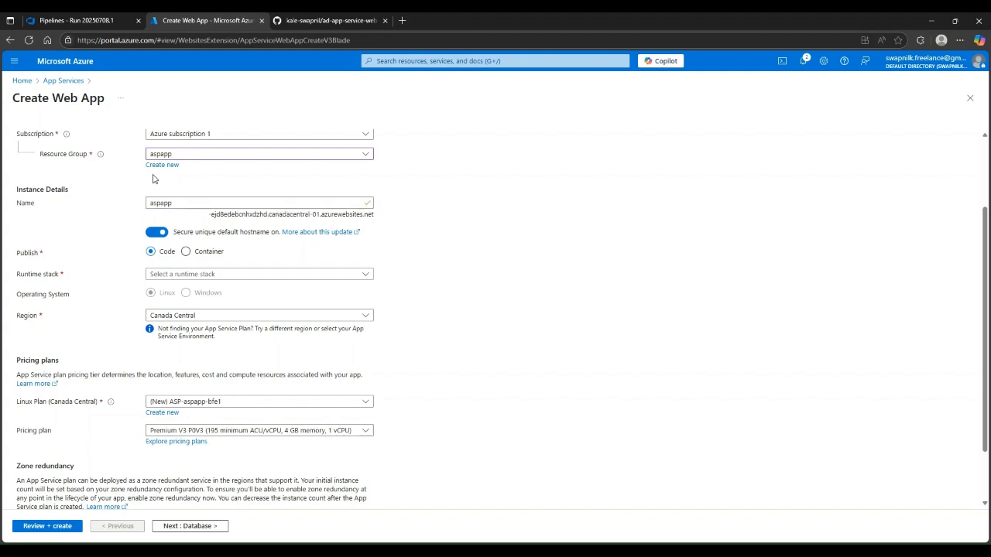
# Set the runtime stack to ASP.NET V4.8 and the region to Central India
pyautogui.click(192, 276)
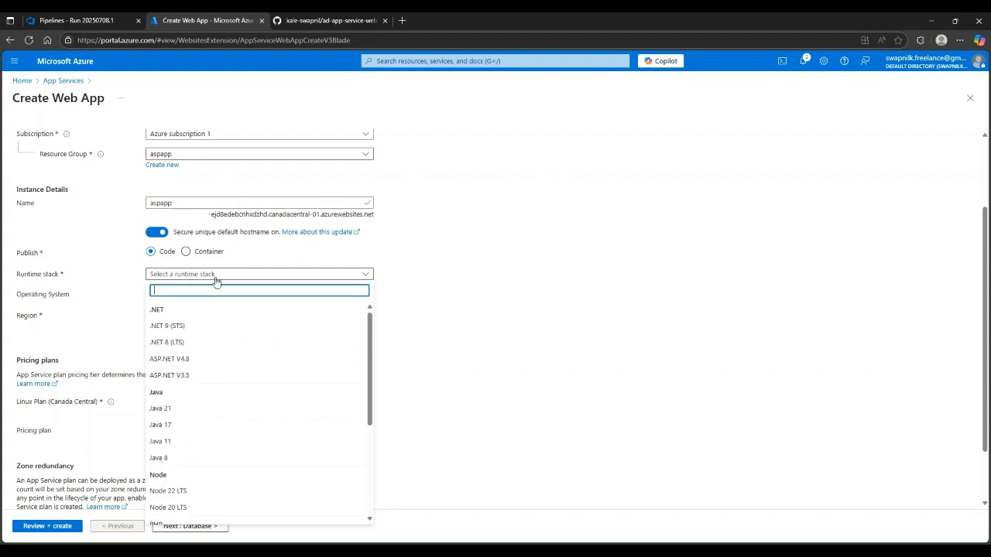
pyautogui.click(203, 361)
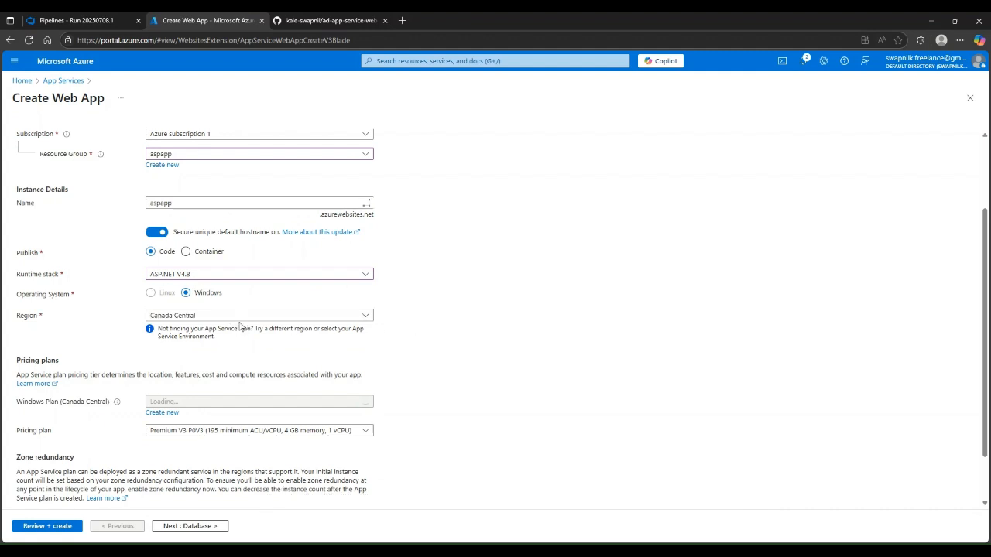
pyautogui.click(241, 316)
pyautogui.write('cen')
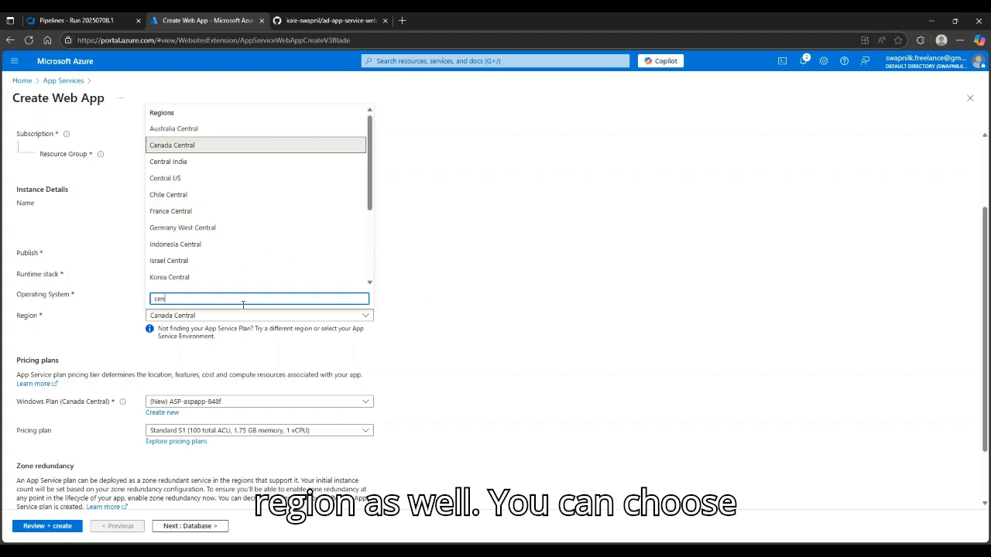
pyautogui.write('tral')
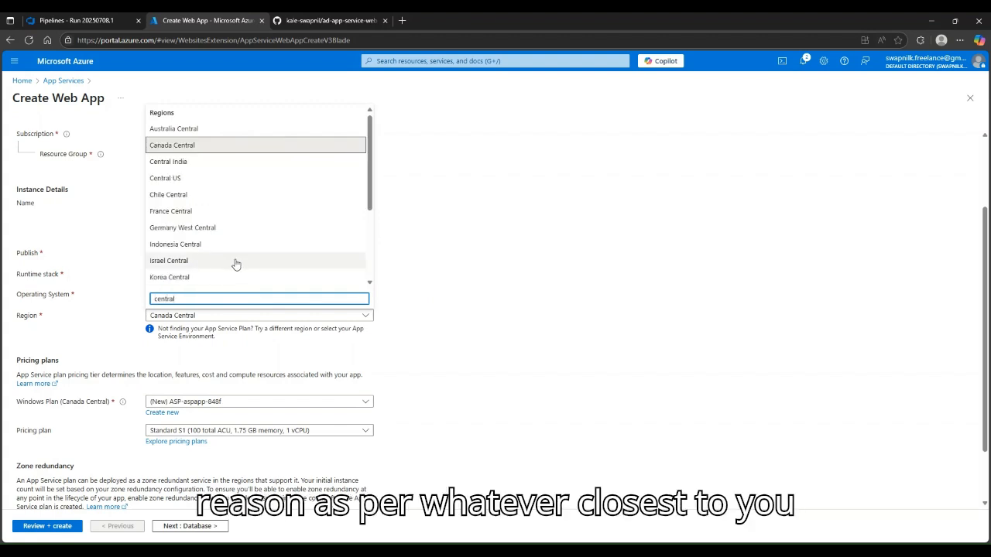
pyautogui.click(245, 162)
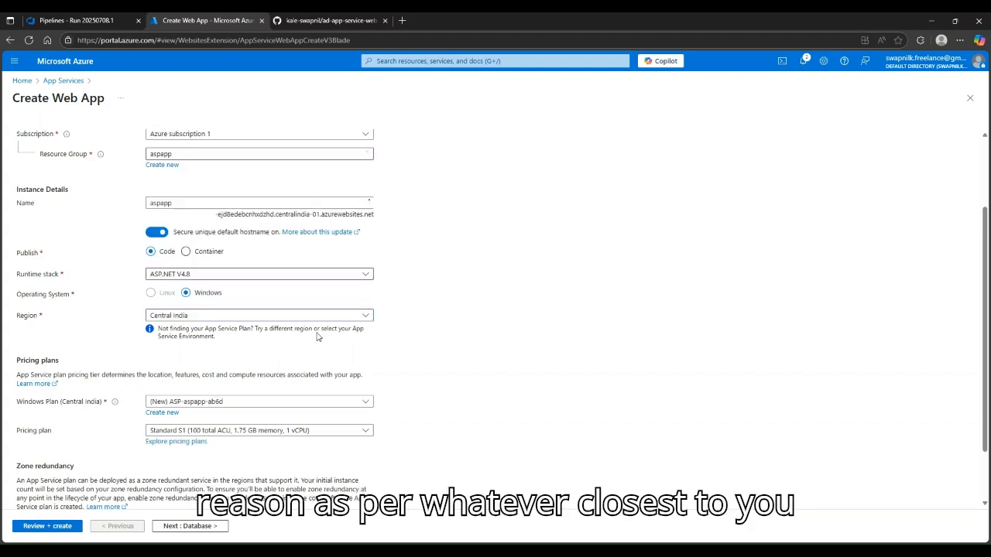
# Choose the Free F1 Windows pricing plan and move on to the Database tab
pyautogui.scroll(-1, 376, 347)
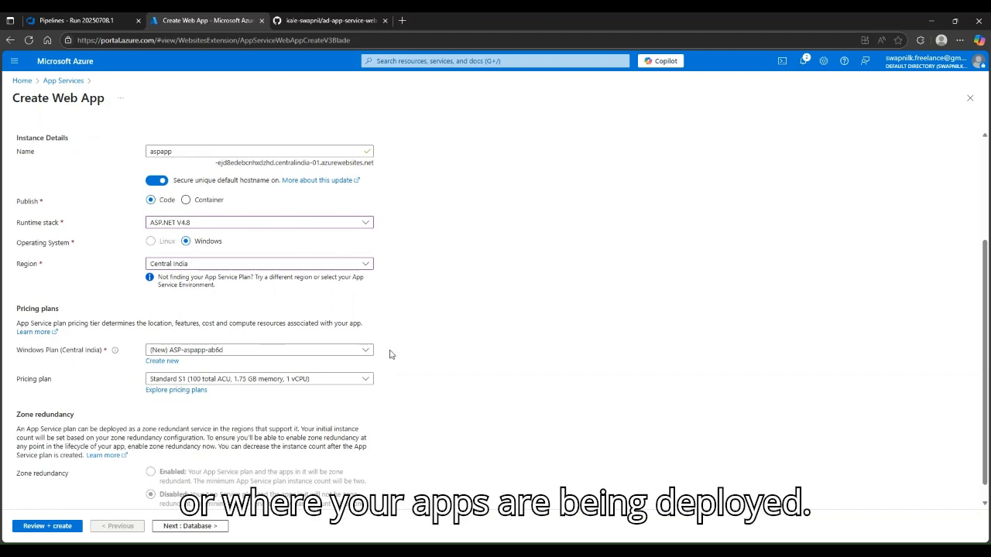
pyautogui.click(233, 353)
pyautogui.click(245, 353)
pyautogui.click(233, 381)
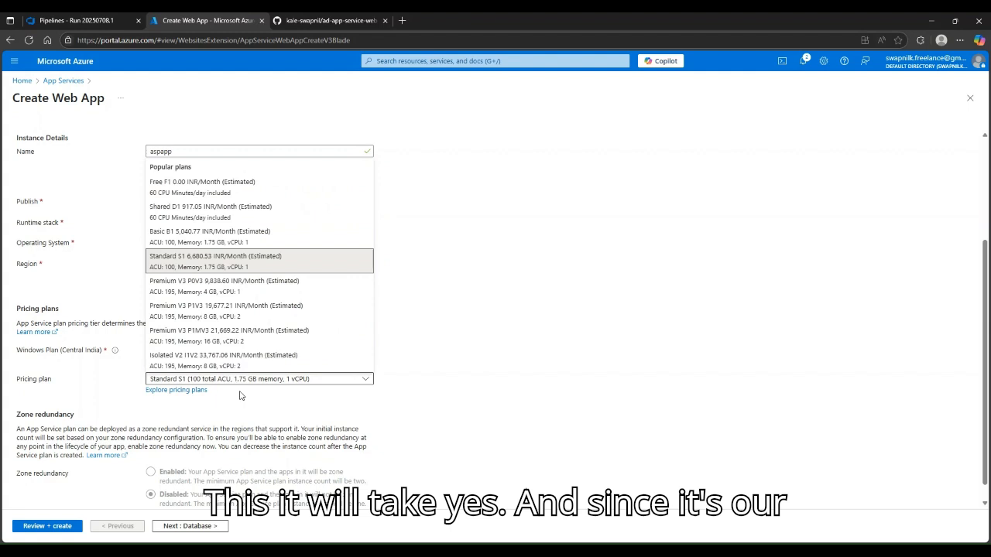
pyautogui.click(245, 190)
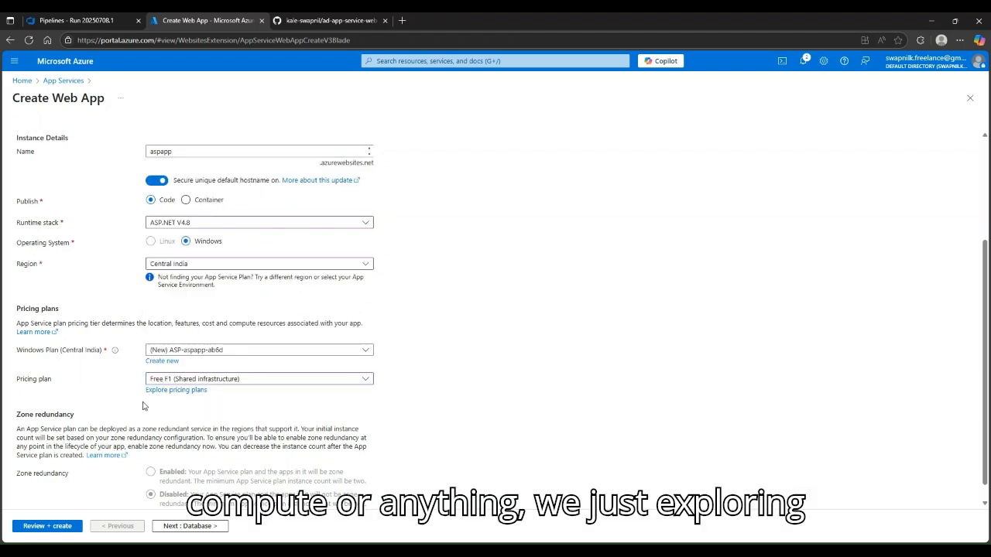
pyautogui.scroll(-1, 370, 428)
pyautogui.scroll(3, 433, 315)
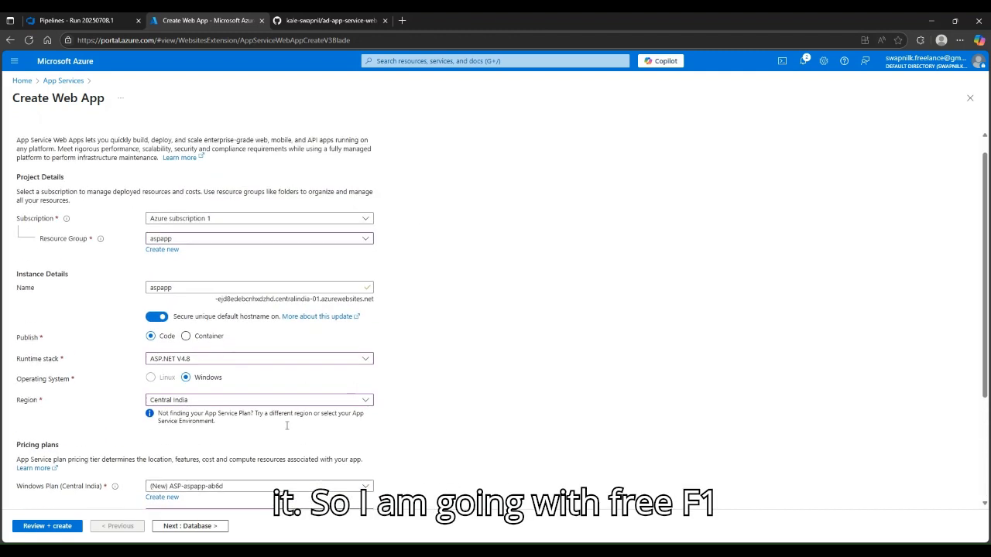
pyautogui.scroll(-3, 438, 308)
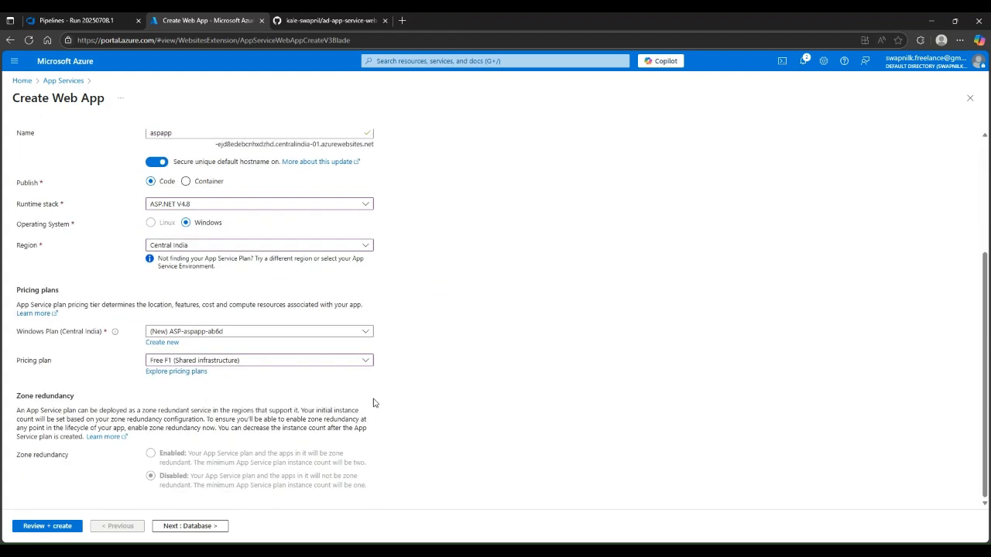
pyautogui.click(210, 526)
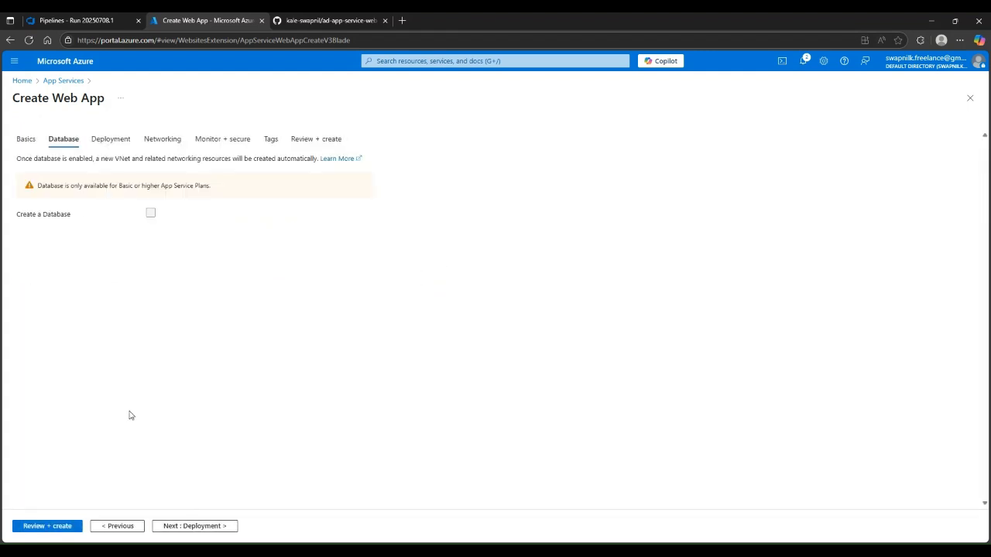
# Keep defaults on Deployment, Networking, Monitor + secure and Tags, then create aspapp after validation
pyautogui.click(195, 531)
pyautogui.click(205, 530)
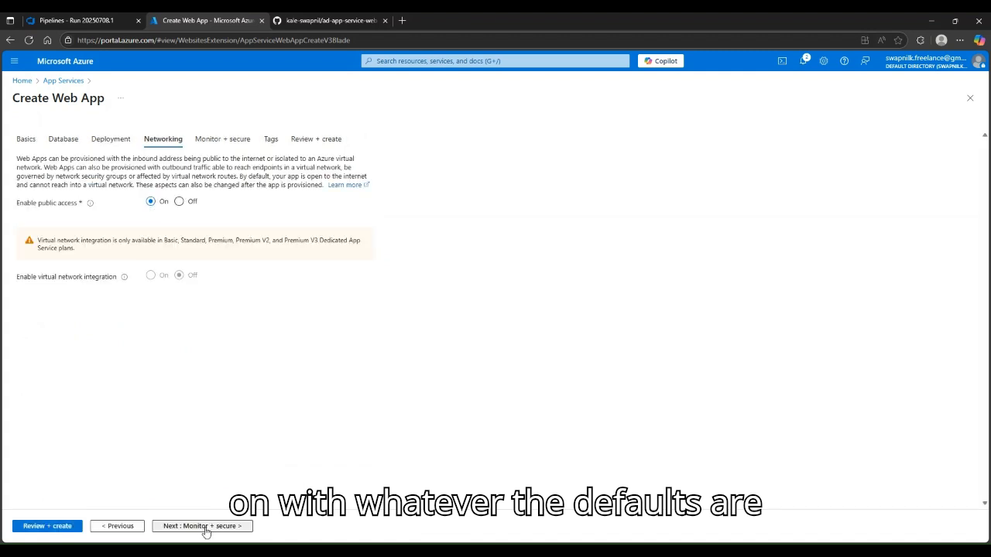
pyautogui.click(206, 532)
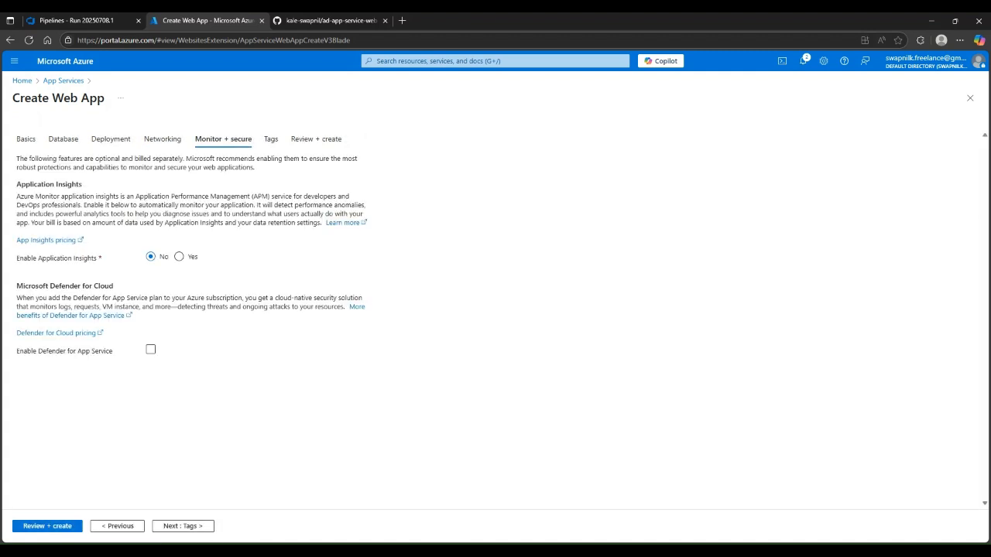
pyautogui.click(189, 528)
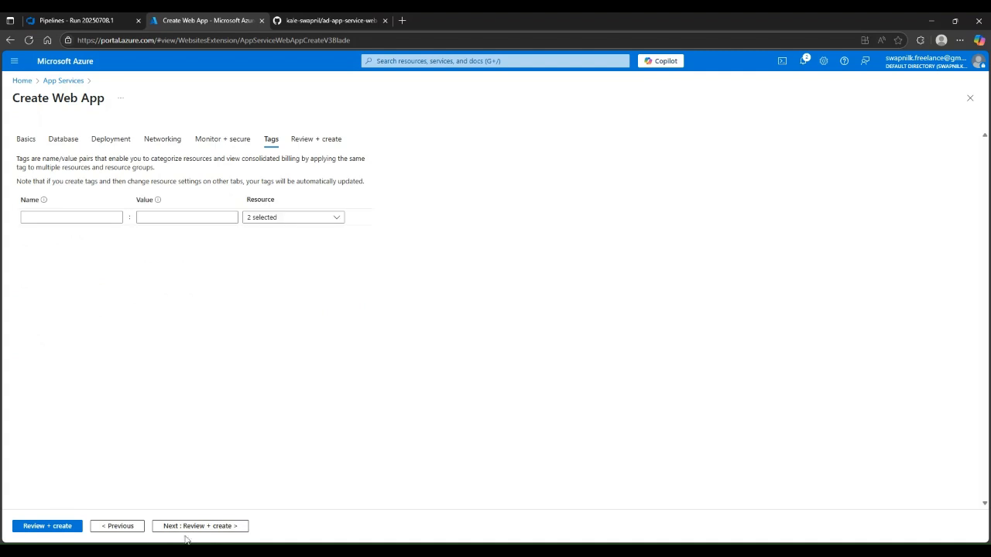
pyautogui.click(123, 533)
pyautogui.click(175, 533)
pyautogui.click(240, 525)
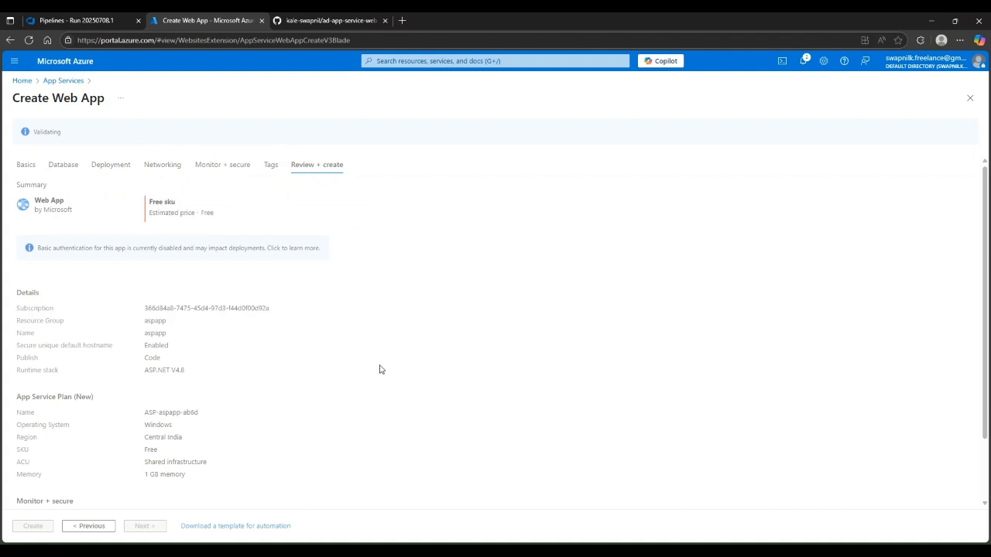
pyautogui.scroll(-2, 263, 357)
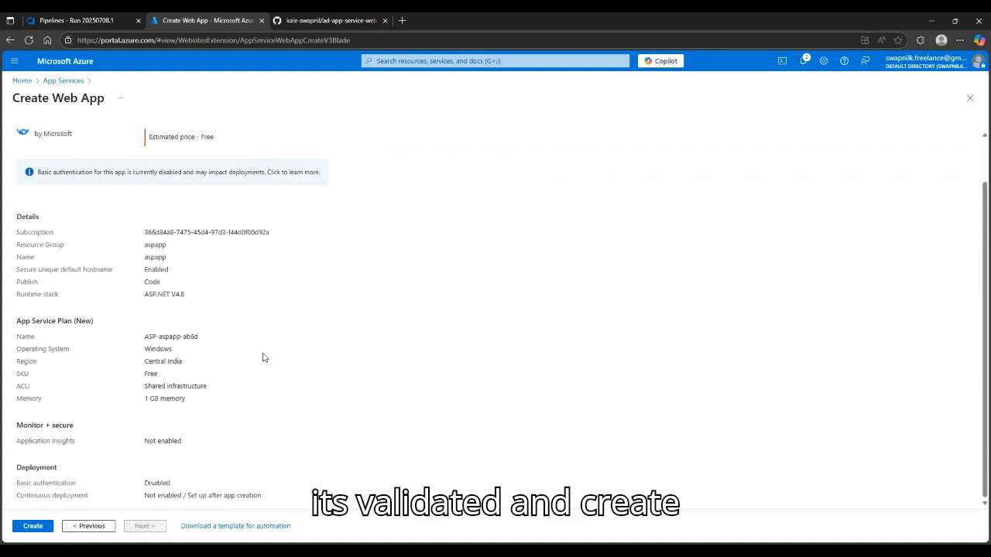
pyautogui.click(46, 525)
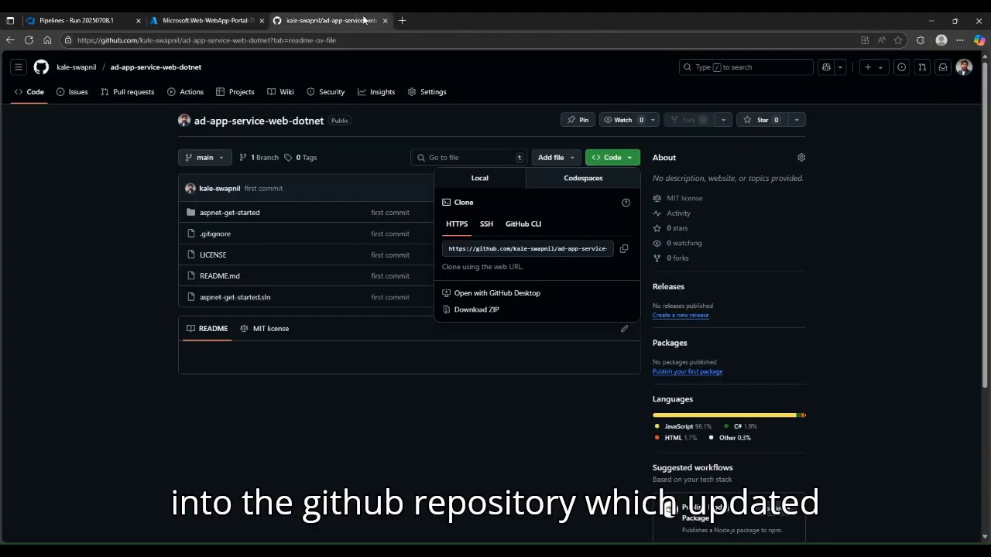
# Wait for the aspapp deployment to complete, then go to the new web app resource
pyautogui.click(358, 18)
pyautogui.click(278, 401)
pyautogui.click(244, 19)
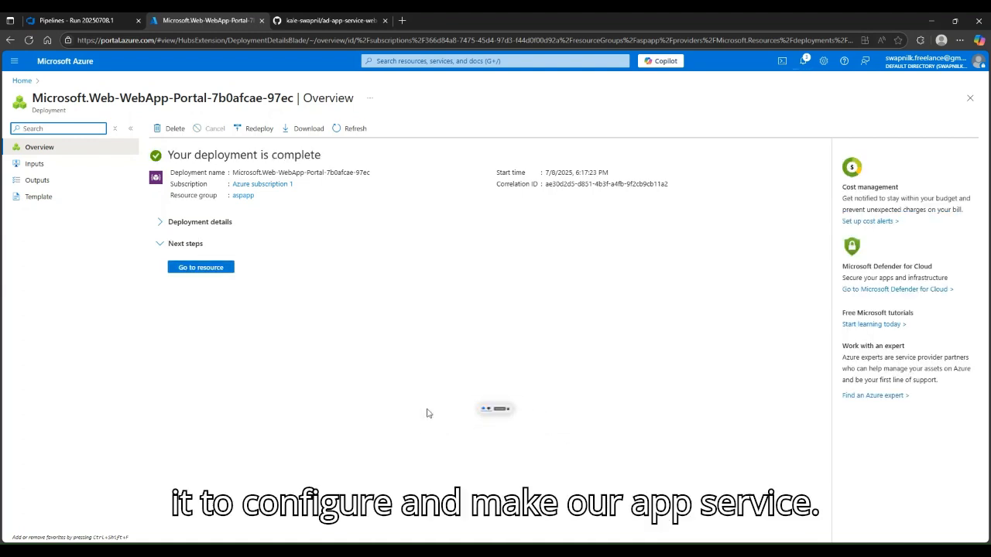
pyautogui.click(193, 266)
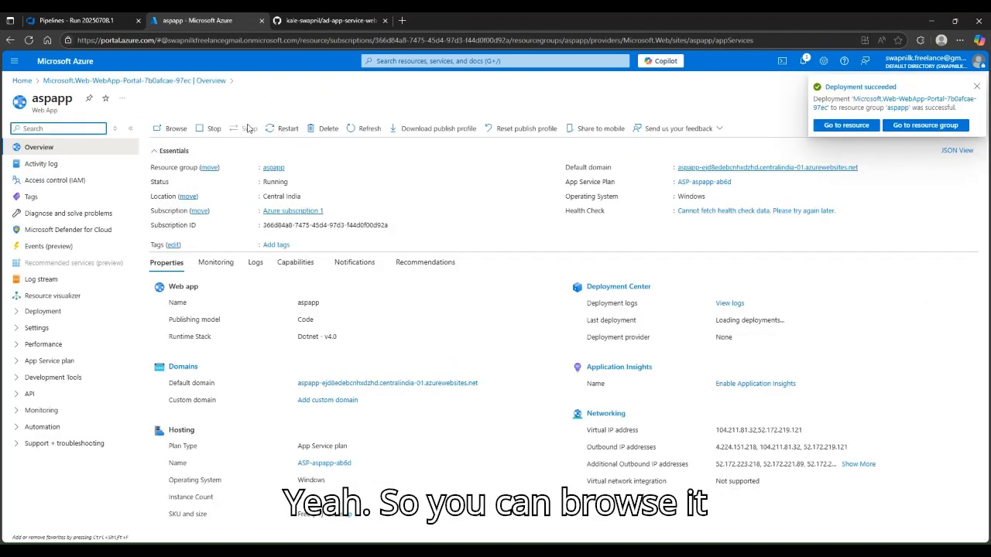
# Browse aspapp's live site and read its default 'waiting for your content' page
pyautogui.click(172, 129)
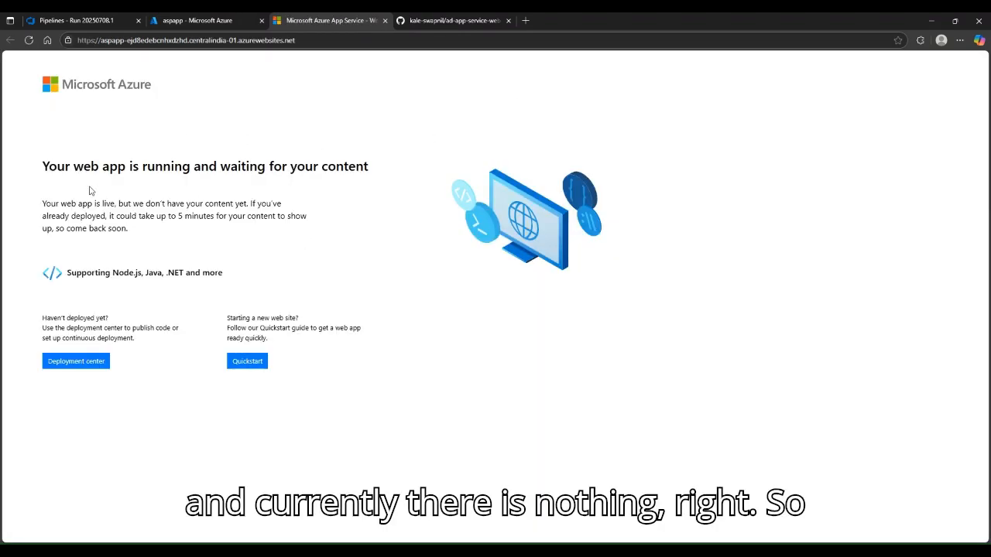
pyautogui.moveTo(89, 203); pyautogui.dragTo(174, 204)
pyautogui.click(124, 189)
pyautogui.moveTo(64, 165); pyautogui.dragTo(313, 165)
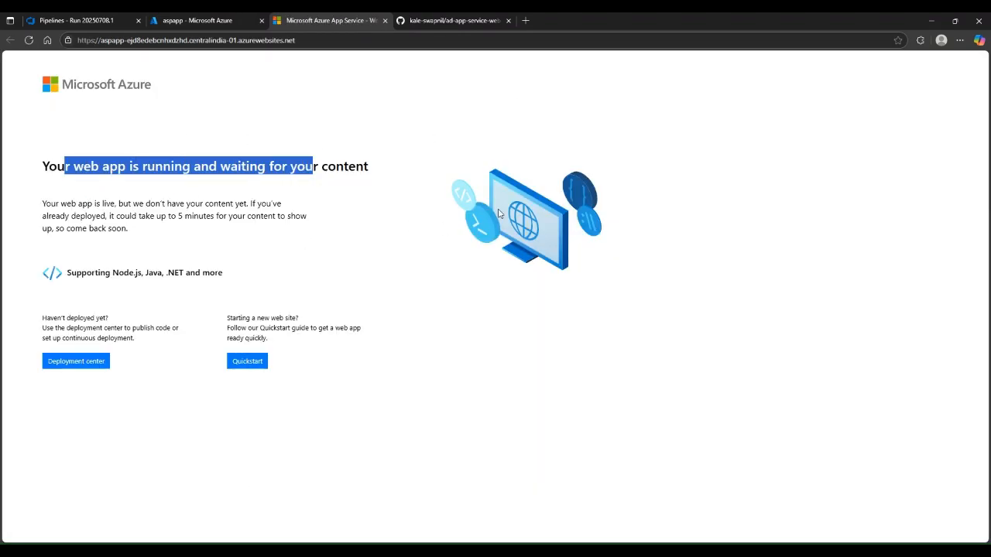
pyautogui.click(313, 197)
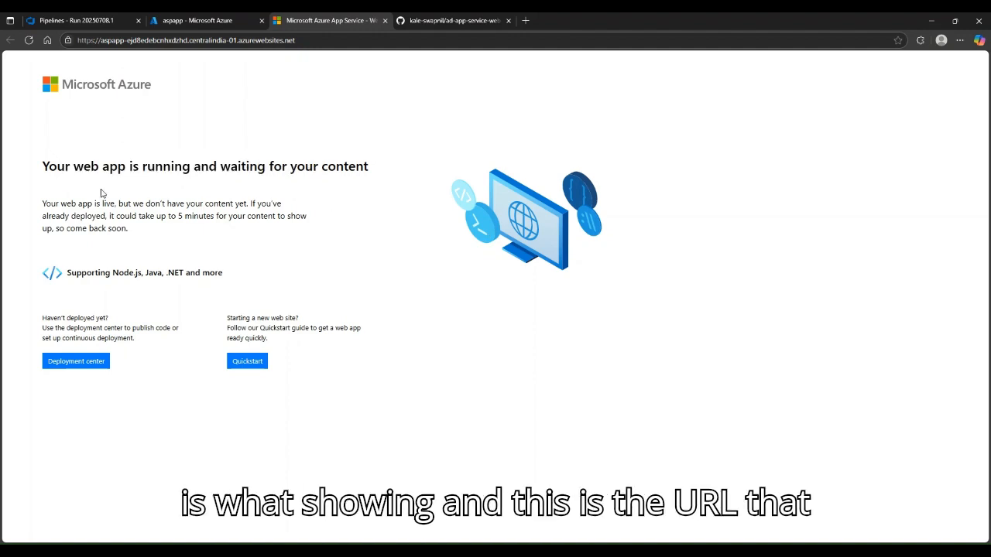
pyautogui.moveTo(49, 166); pyautogui.dragTo(283, 166)
pyautogui.click(333, 221)
# Check the live site's web address, then go back to the aspapp portal tab
pyautogui.click(263, 41)
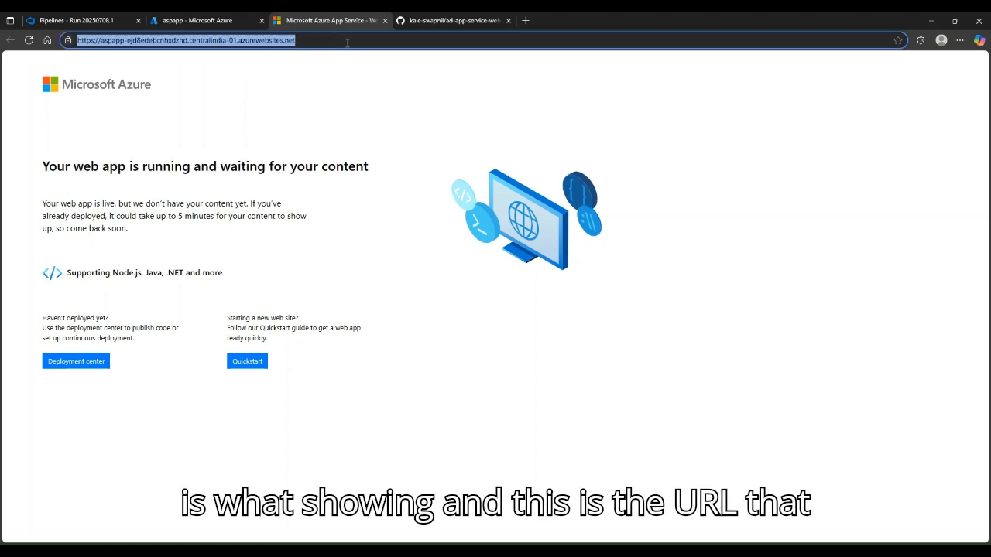
pyautogui.click(292, 116)
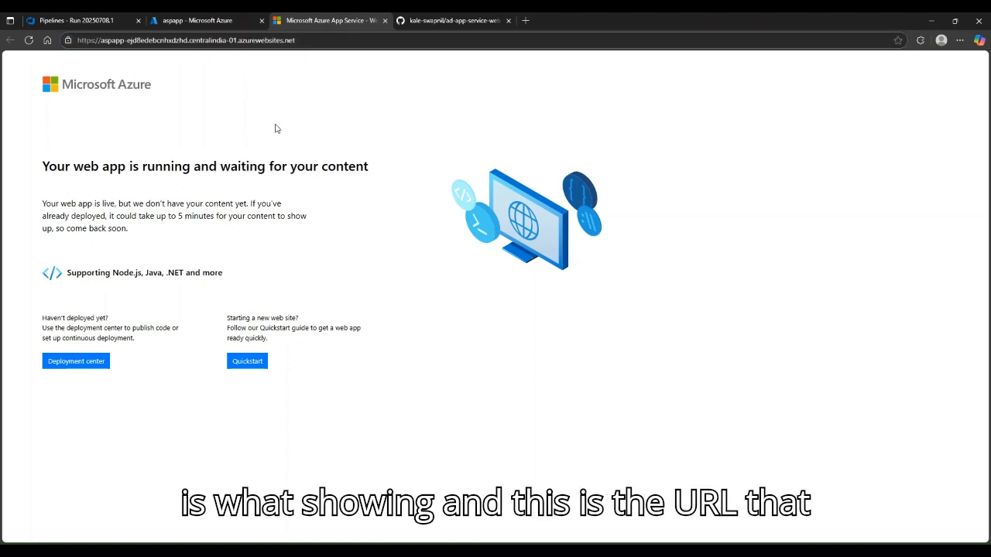
pyautogui.click(218, 17)
pyautogui.click(337, 19)
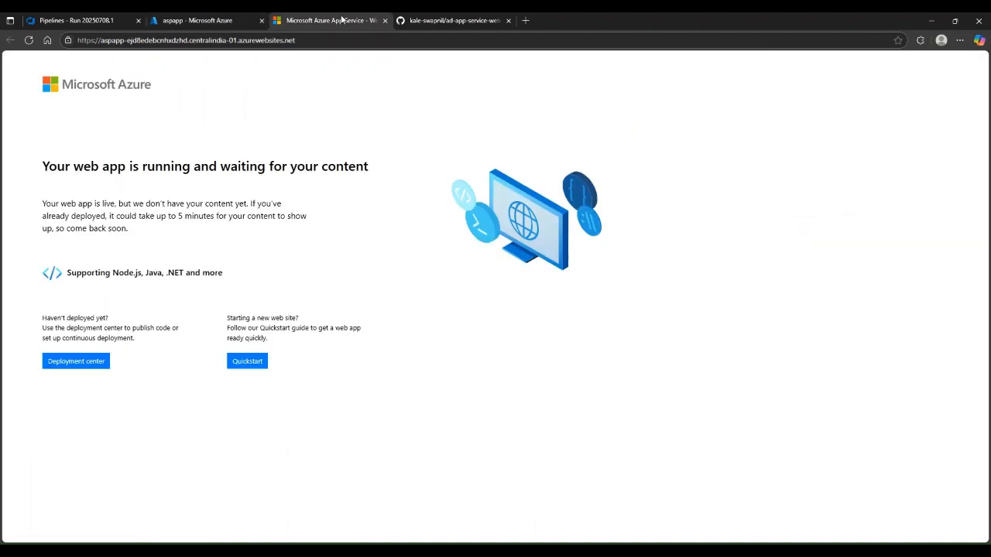
pyautogui.click(207, 17)
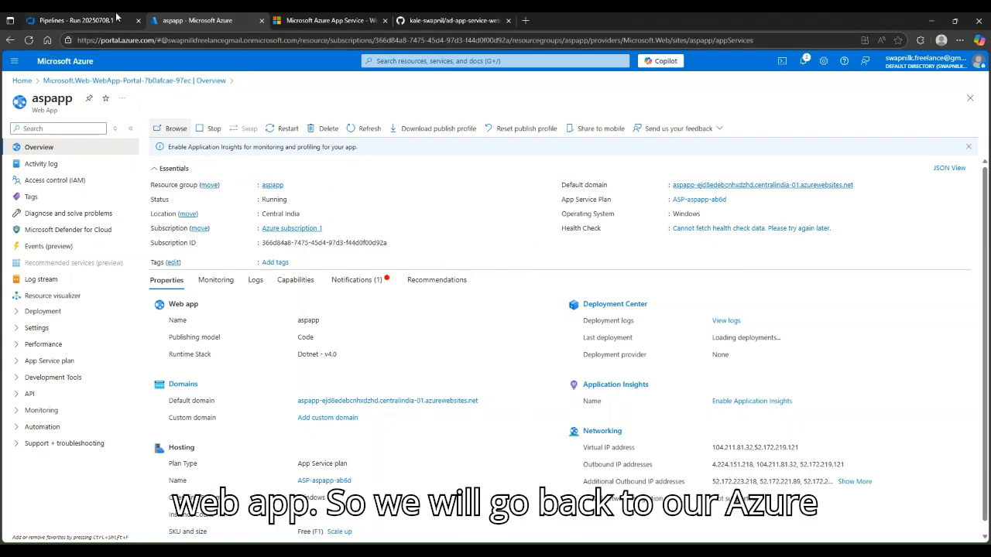
# Create a new release pipeline from the Azure App Service deployment template
pyautogui.click(77, 20)
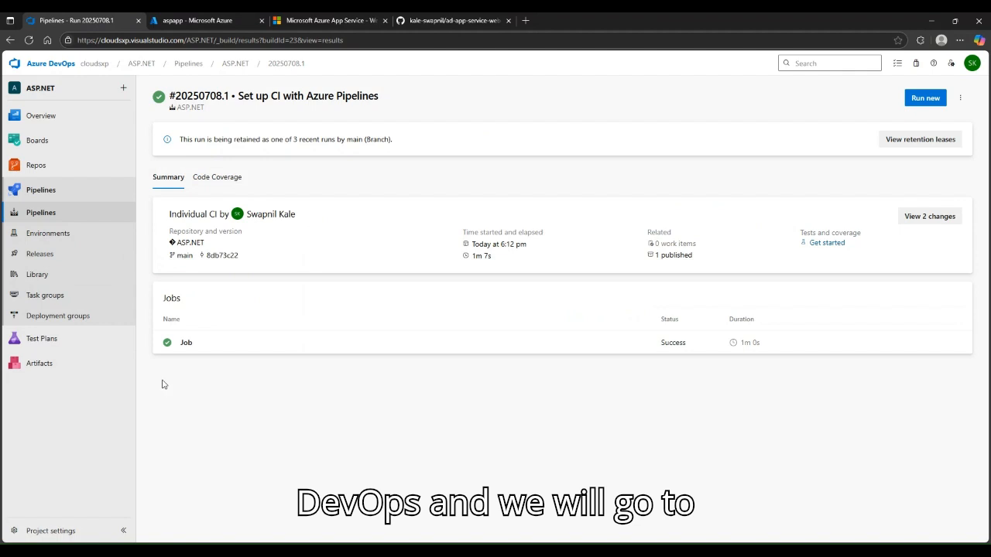
pyautogui.click(42, 256)
pyautogui.moveTo(112, 338)
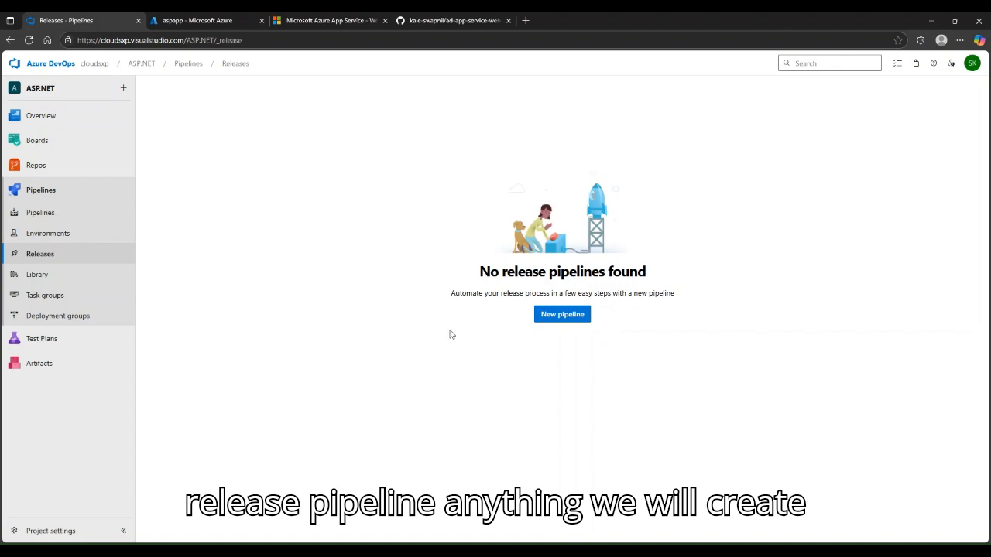
pyautogui.click(571, 322)
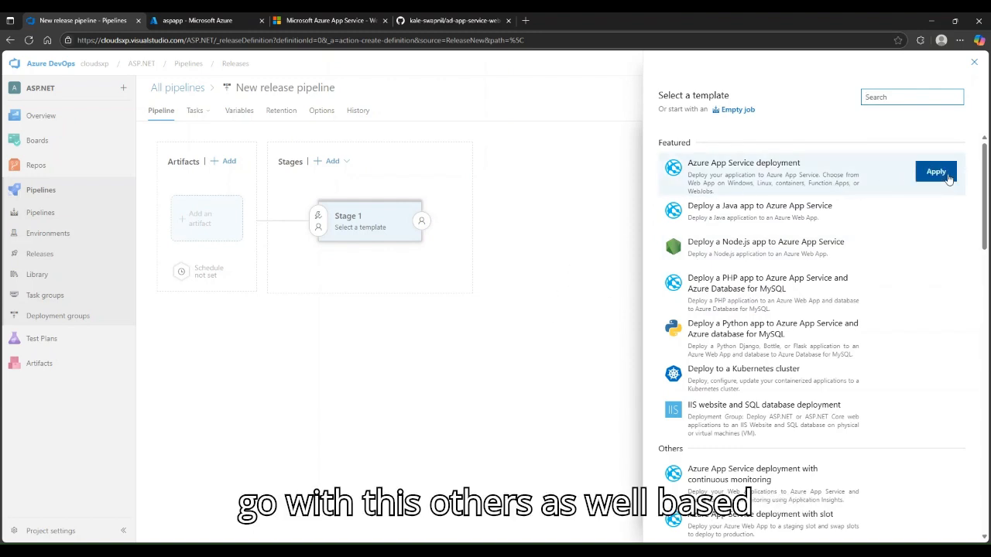
pyautogui.scroll(-15, 862, 253)
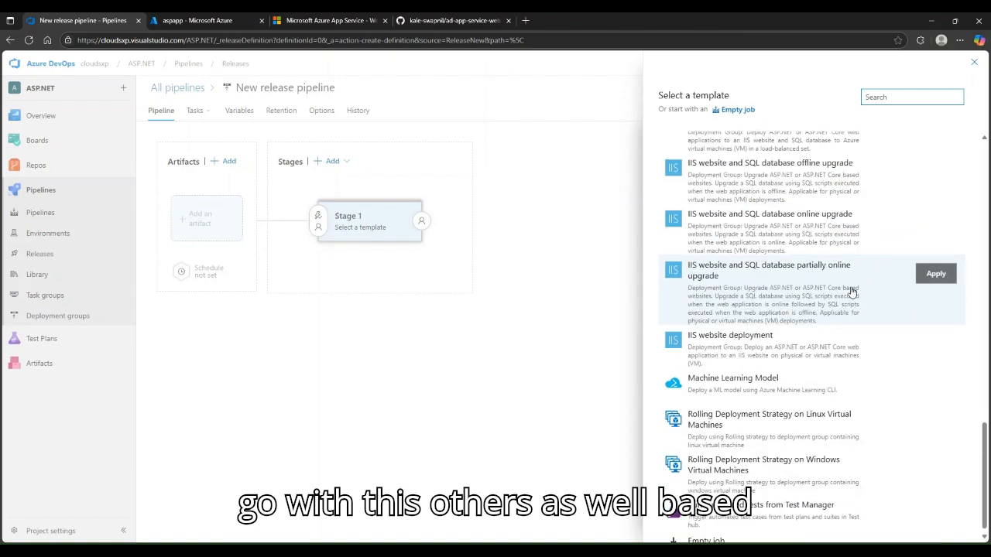
pyautogui.scroll(8, 852, 317)
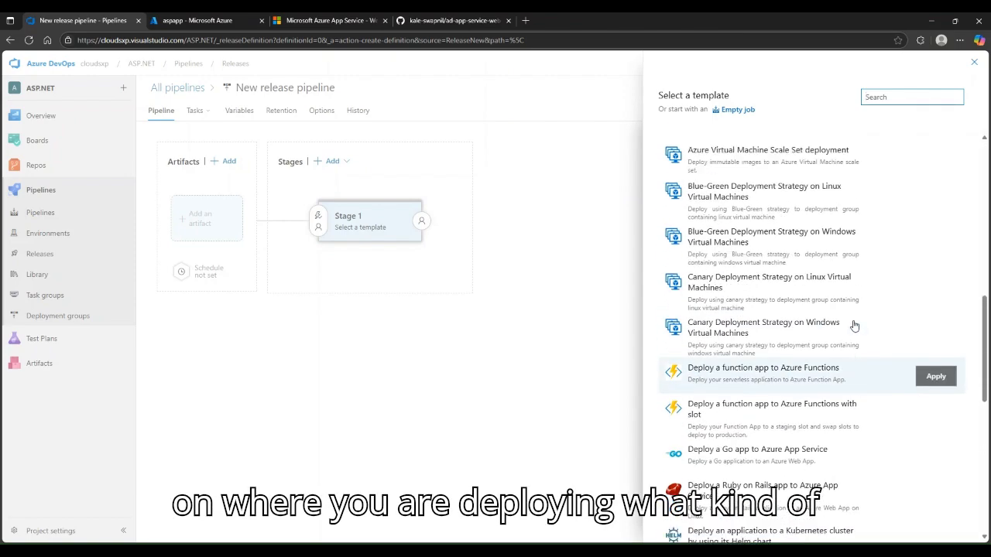
pyautogui.scroll(7, 854, 325)
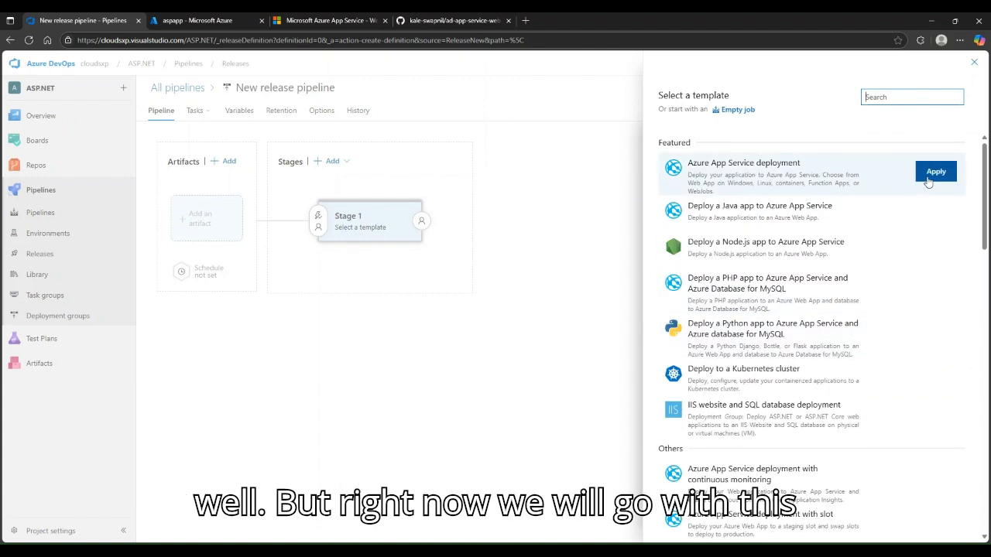
pyautogui.click(935, 171)
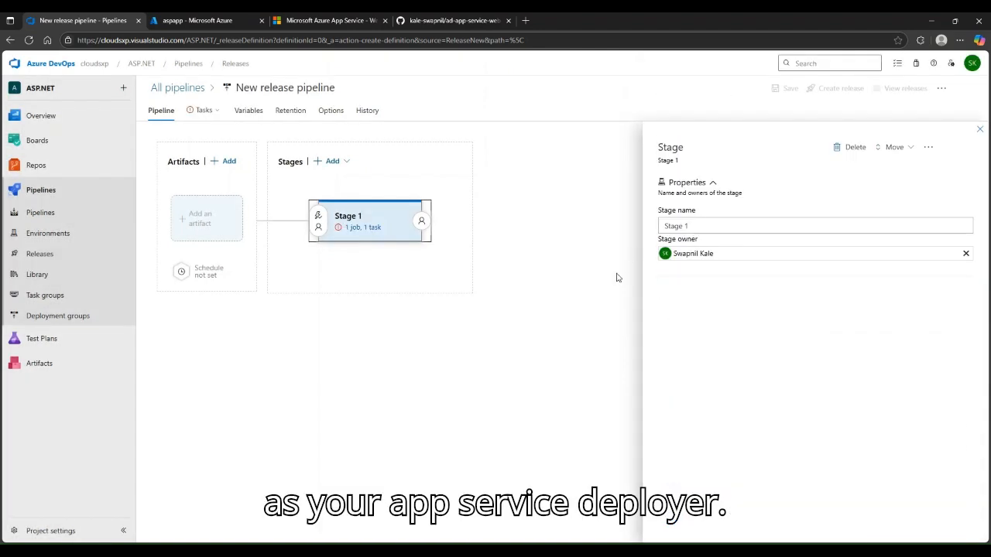
# Rename the release stage to Deployment and close the stage properties panel
pyautogui.click(679, 226)
pyautogui.tripleClick(679, 227)
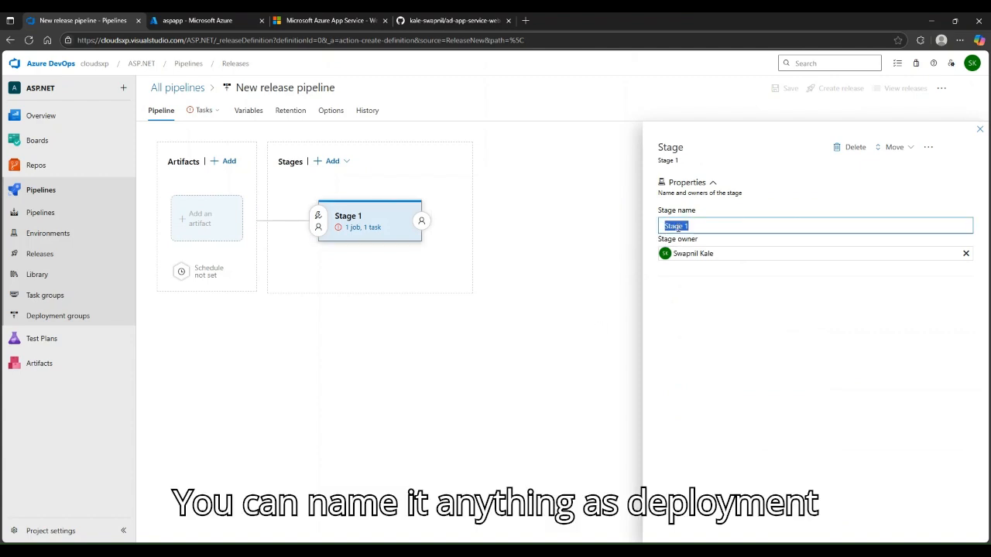
pyautogui.write('Deployment')
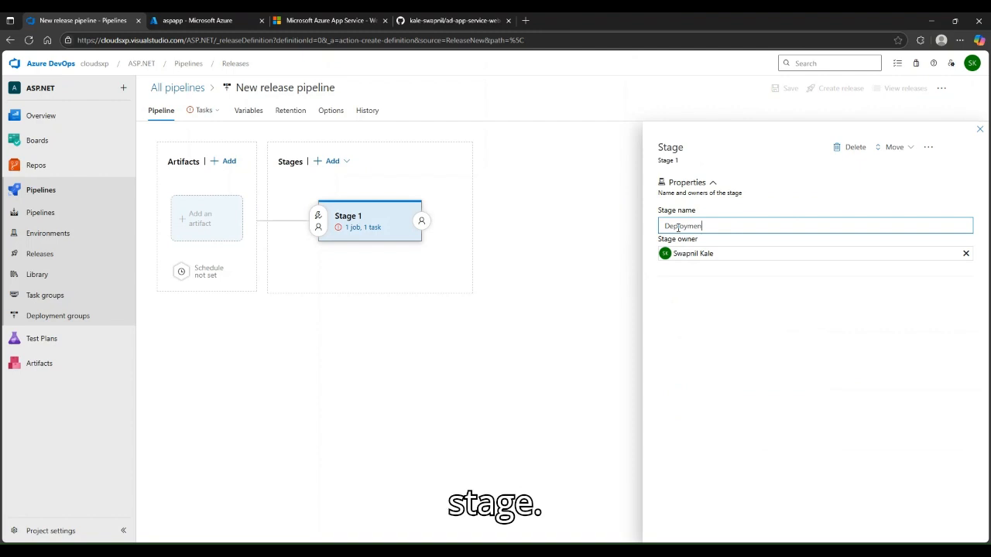
pyautogui.click(714, 370)
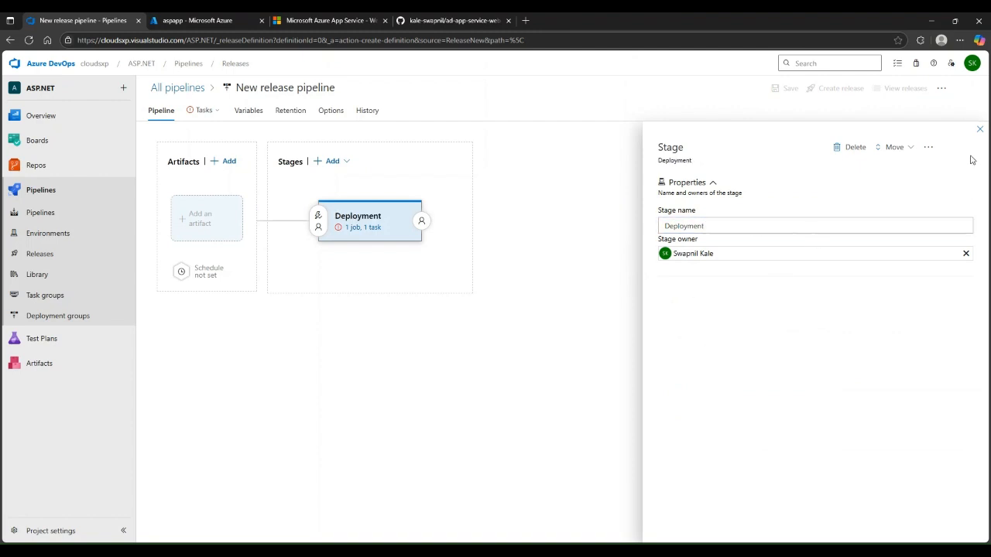
pyautogui.click(981, 131)
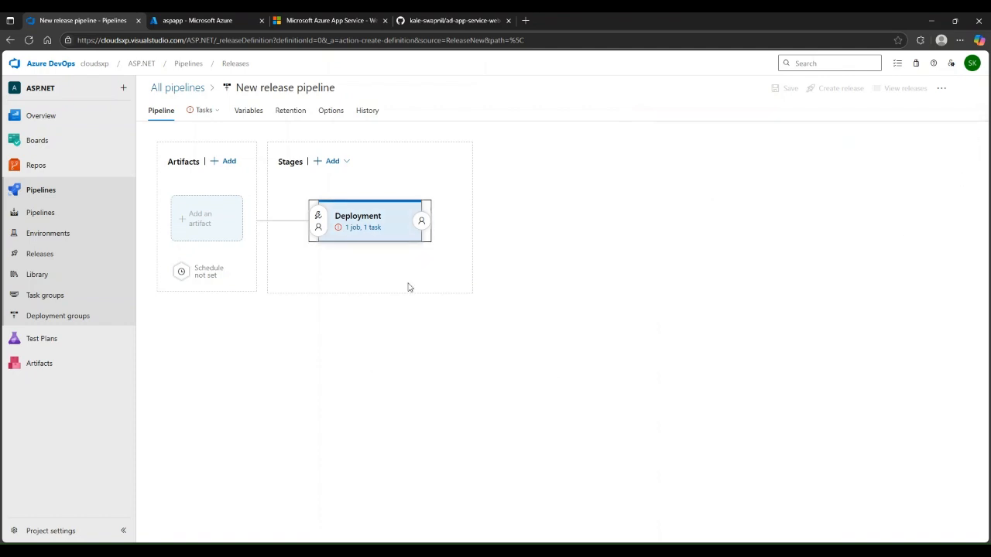
pyautogui.click(372, 228)
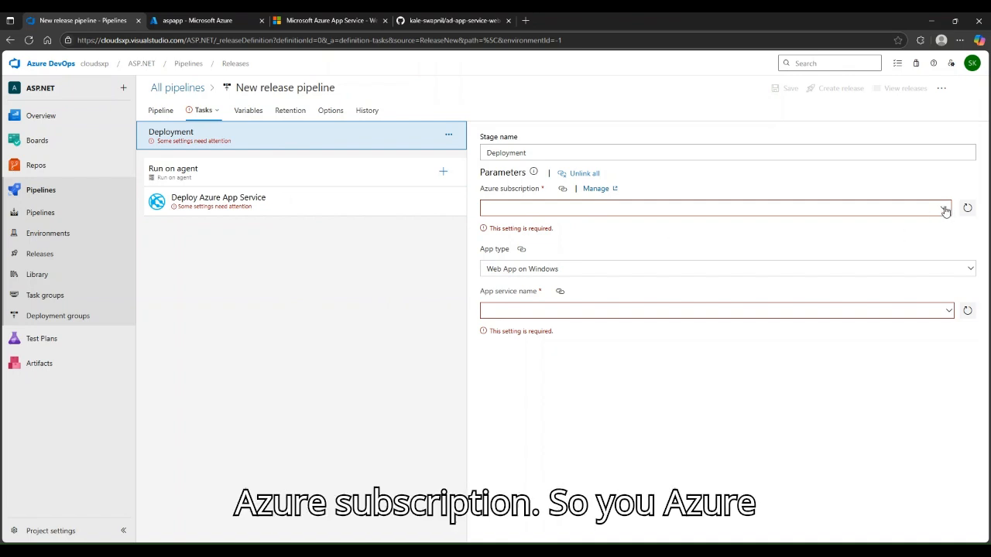
# Choose Azure subscription 1 for the Deployment stage's App Service task
pyautogui.click(189, 22)
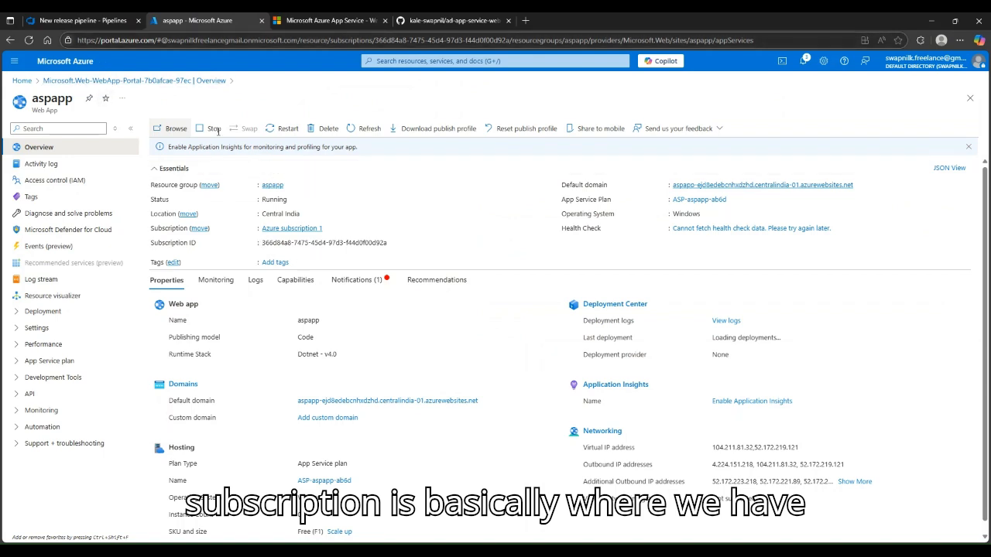
pyautogui.click(106, 16)
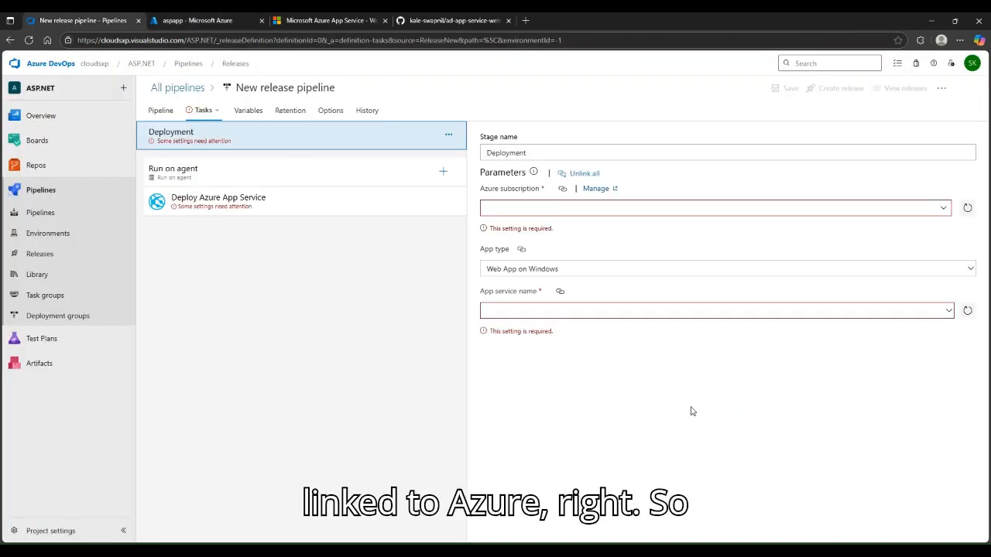
pyautogui.click(943, 208)
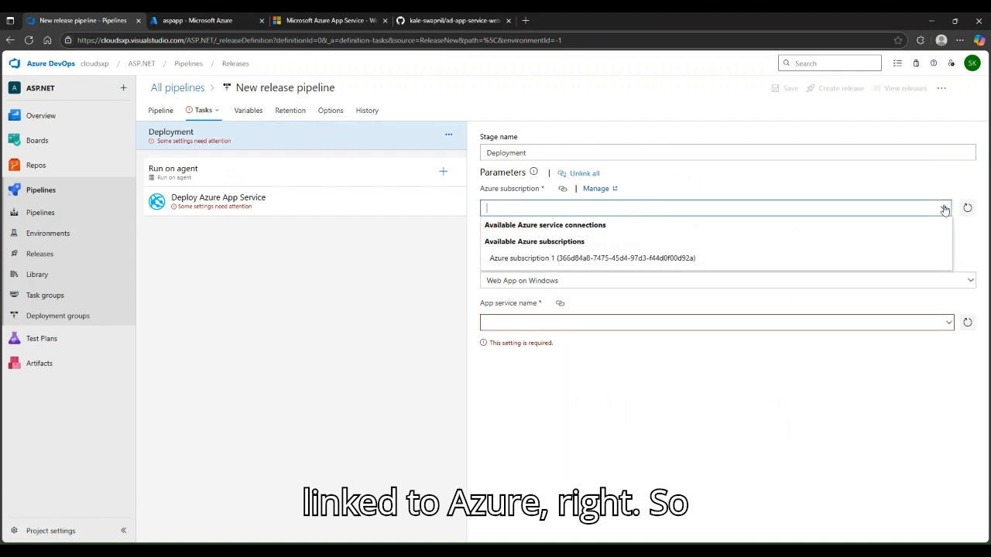
pyautogui.click(527, 258)
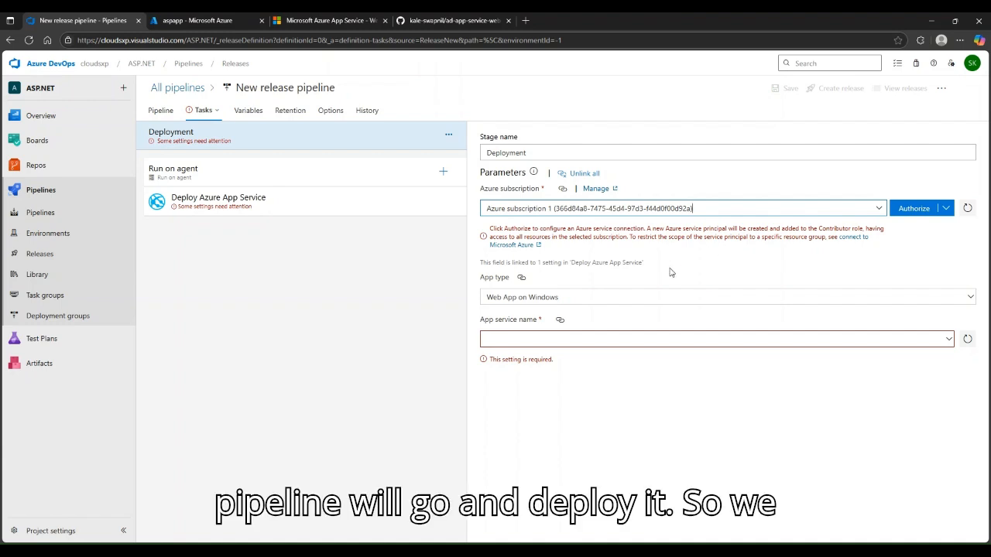
# Authorize an Azure subscription 1 connection with Workload Identity federation, scoped to aspapp, for all pipelines
pyautogui.click(945, 210)
pyautogui.click(950, 233)
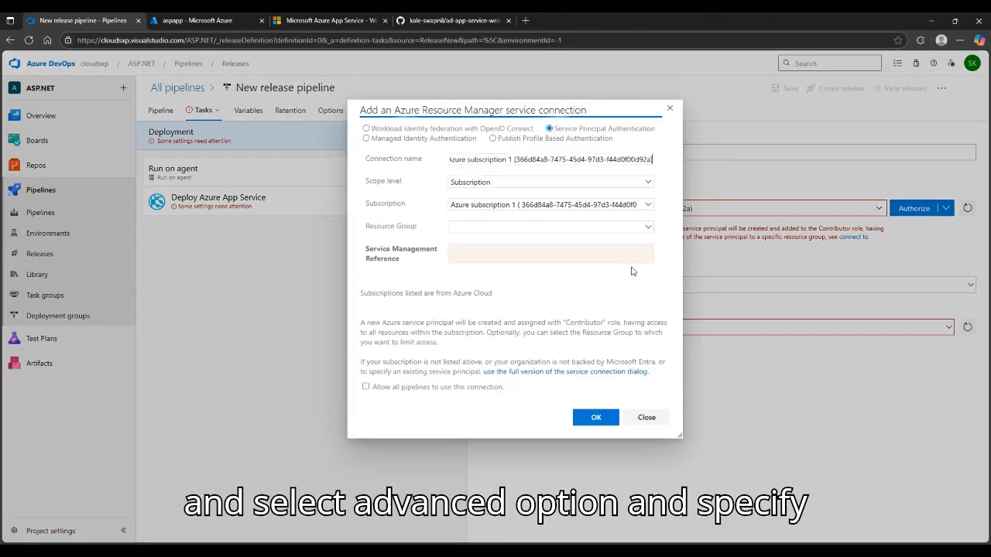
pyautogui.click(648, 227)
pyautogui.click(463, 266)
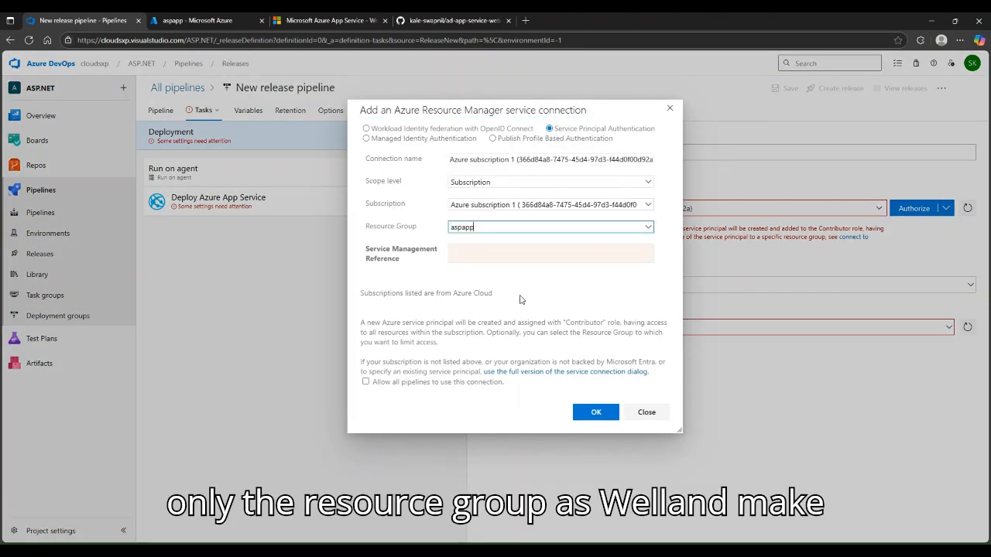
pyautogui.click(365, 383)
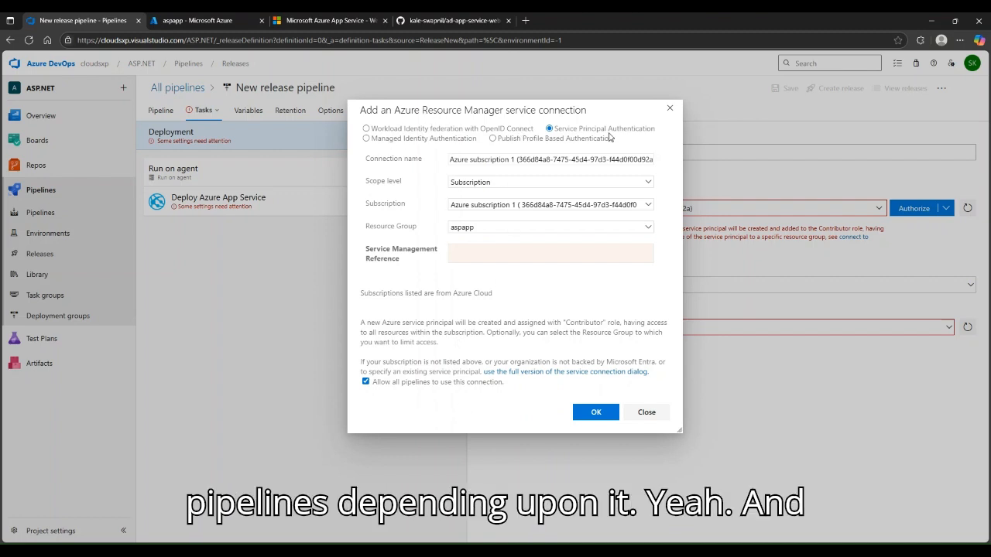
pyautogui.click(366, 129)
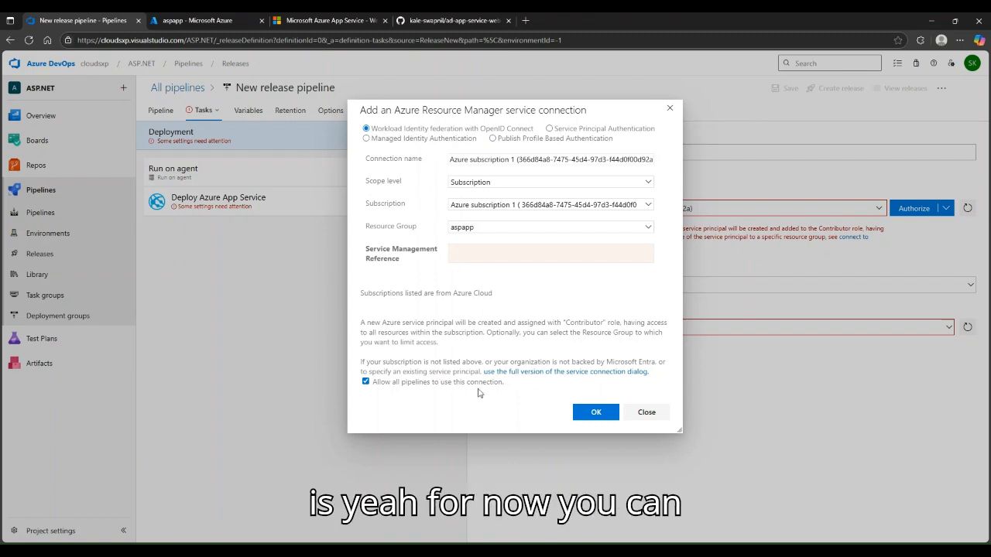
pyautogui.click(595, 418)
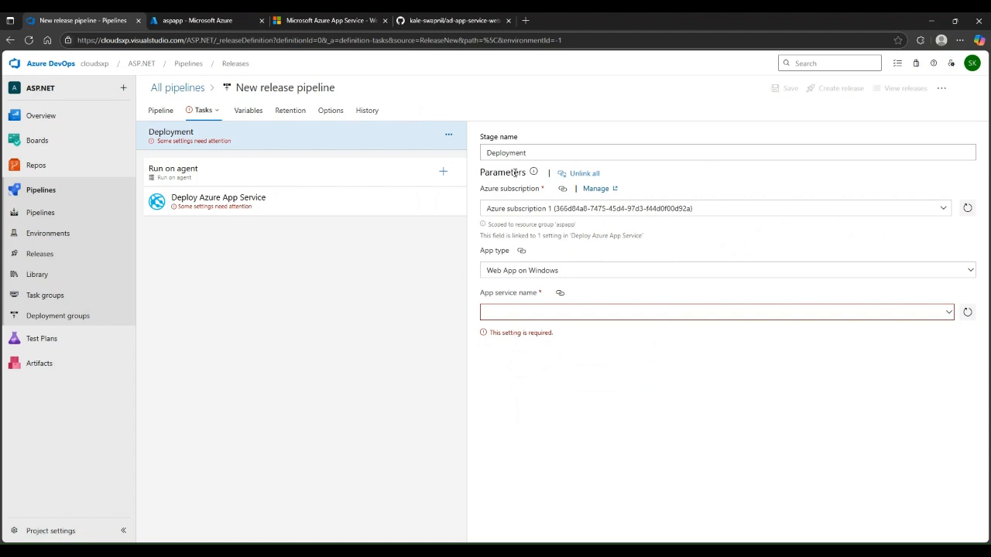
# Keep Web App on Windows as app type and pick aspapp as the App service name
pyautogui.click(971, 271)
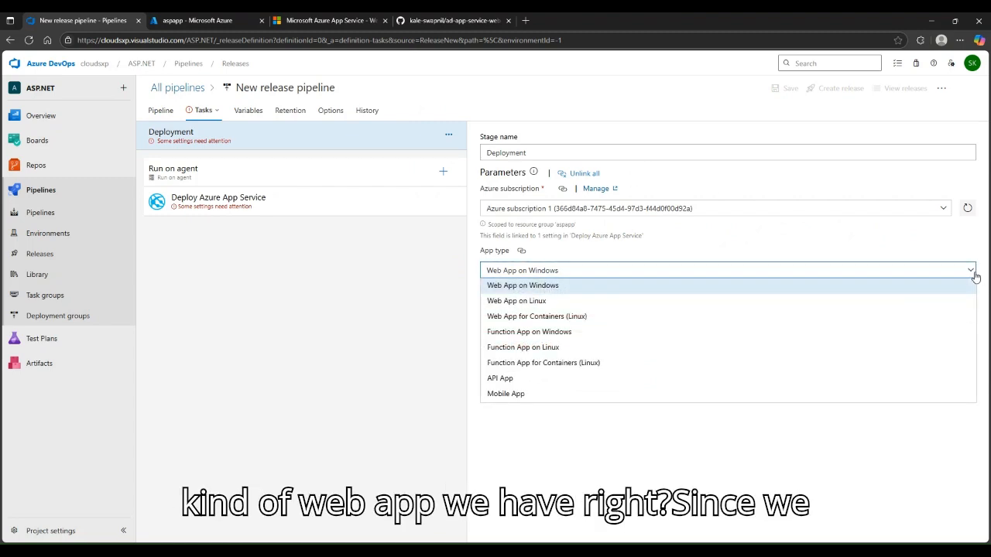
pyautogui.click(975, 277)
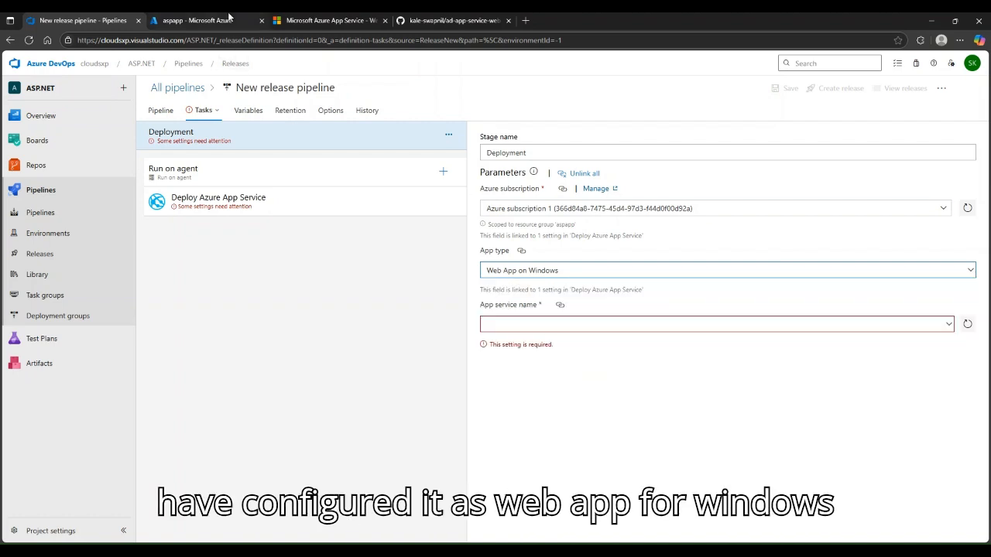
pyautogui.click(950, 323)
pyautogui.click(949, 315)
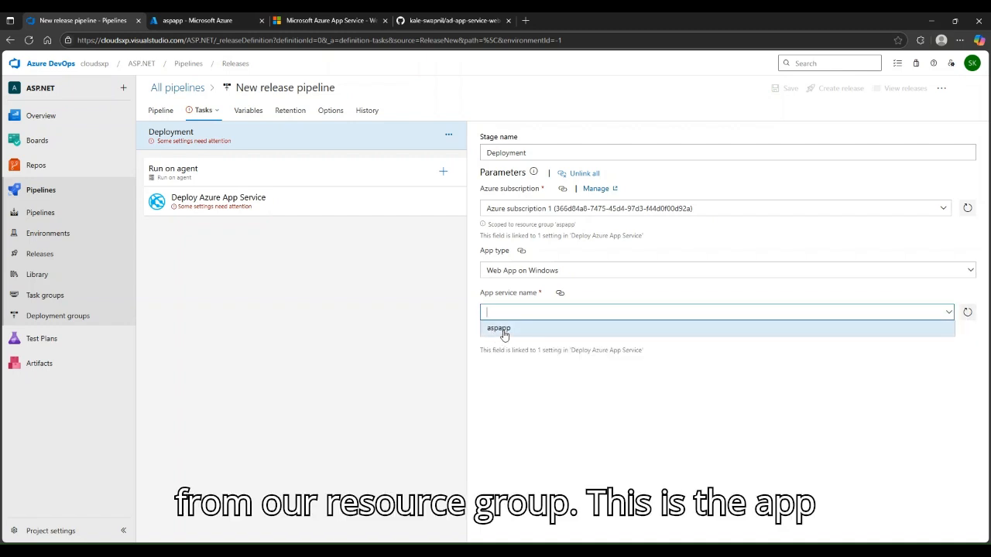
pyautogui.click(504, 329)
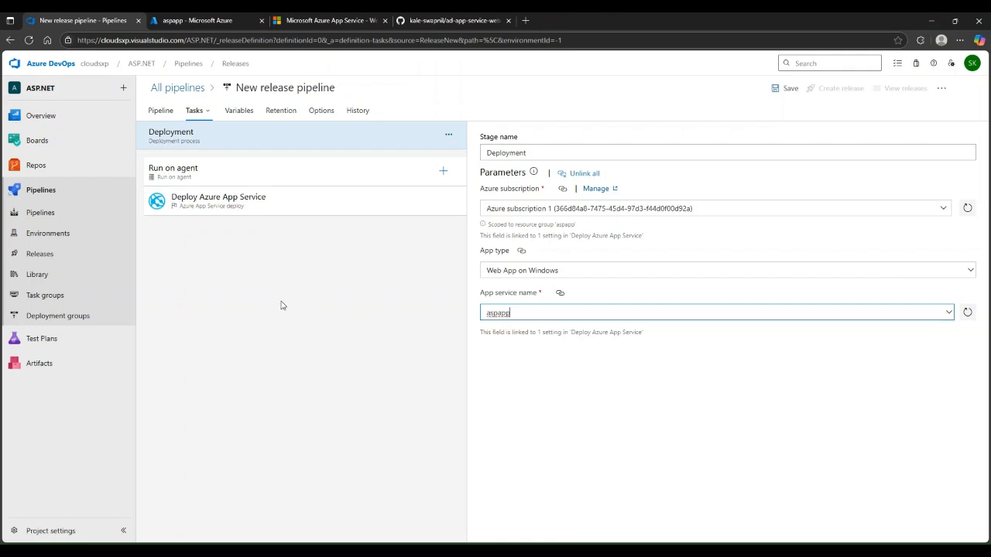
pyautogui.click(250, 169)
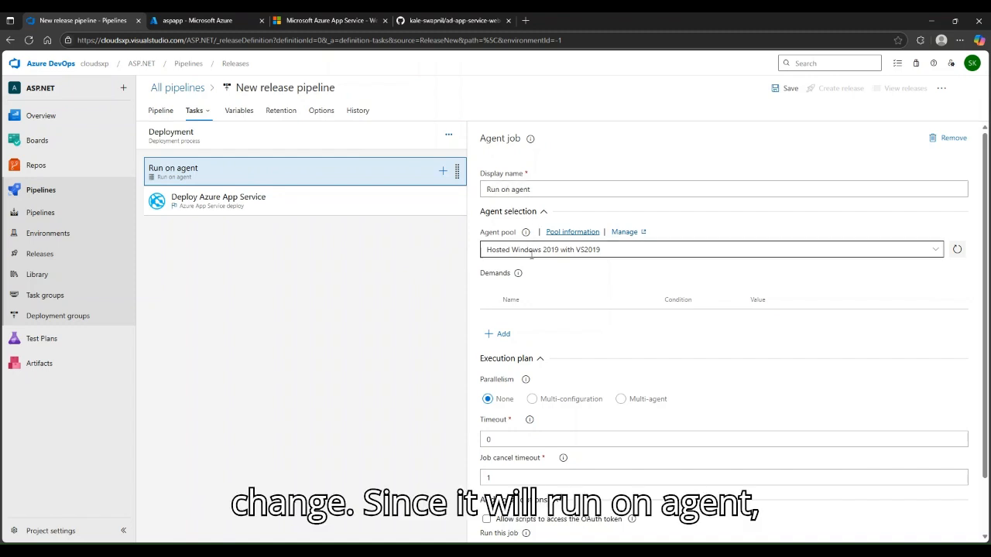
# Run the agent job on the Azure Pipelines pool with the windows-latest image
pyautogui.click(935, 252)
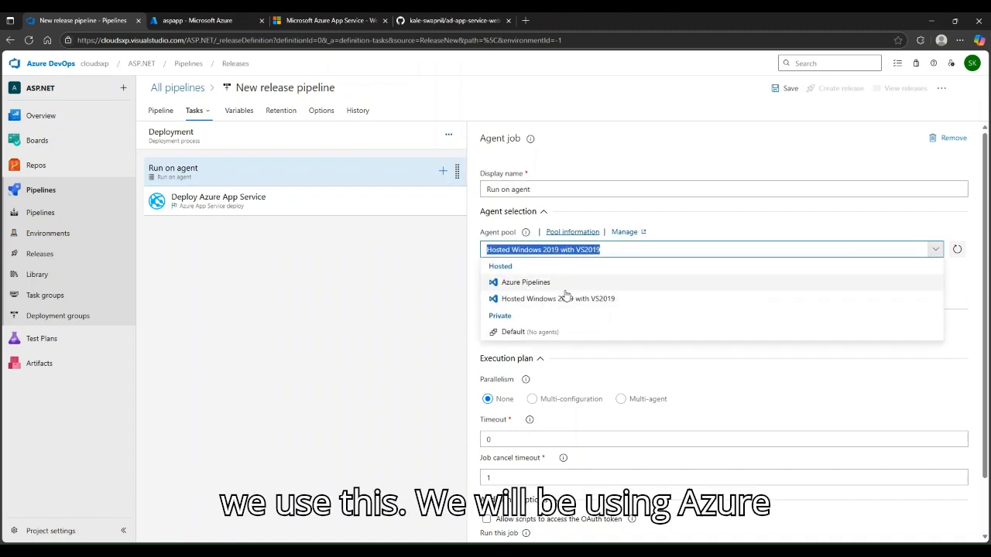
pyautogui.click(596, 285)
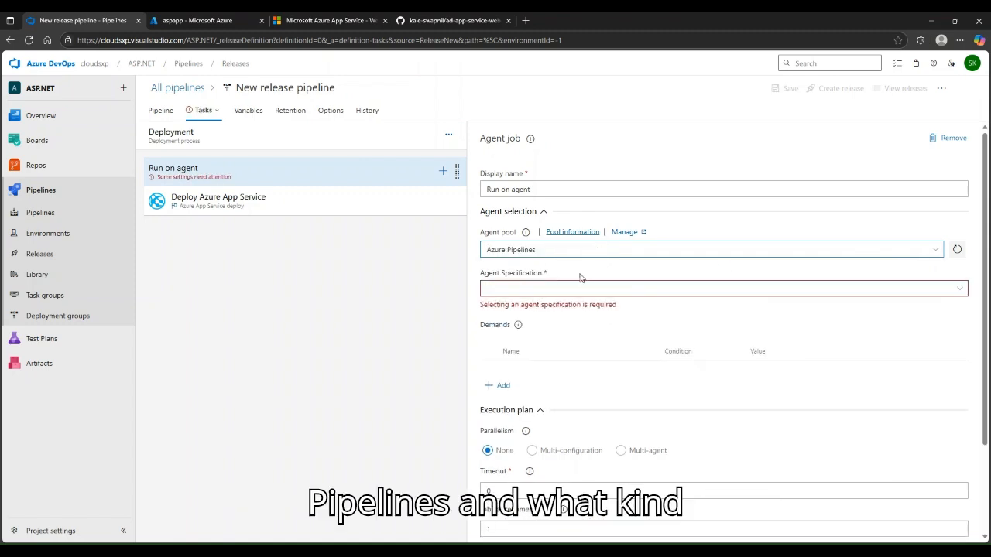
pyautogui.click(964, 288)
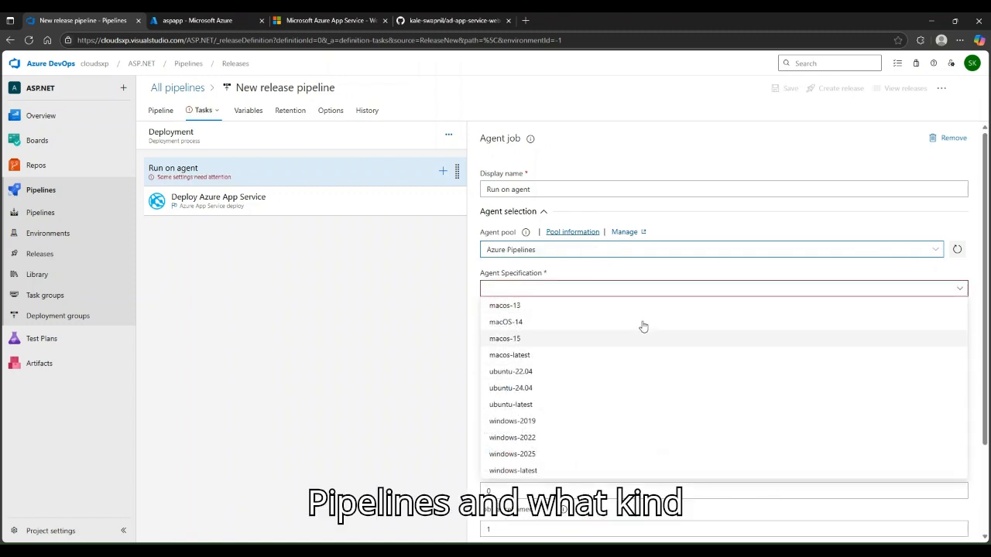
pyautogui.click(557, 472)
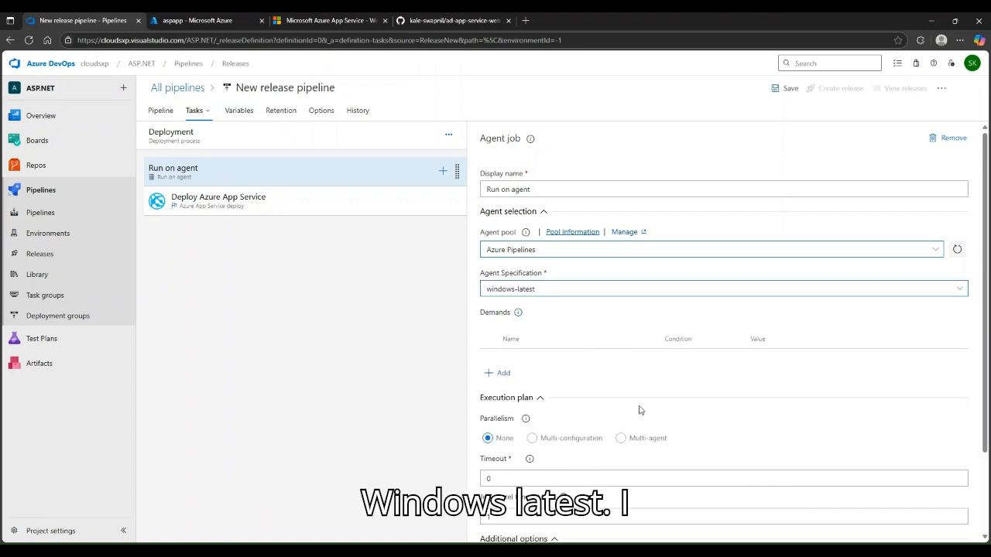
# Review the Deploy Azure App Service task settings and bring up the Save dialog
pyautogui.scroll(-2, 640, 410)
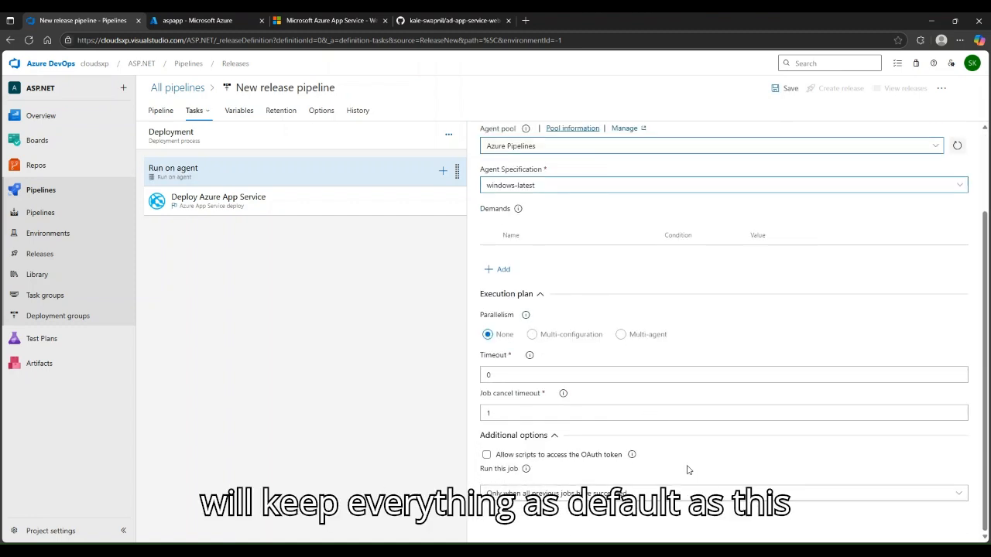
pyautogui.scroll(2, 712, 405)
pyautogui.click(258, 207)
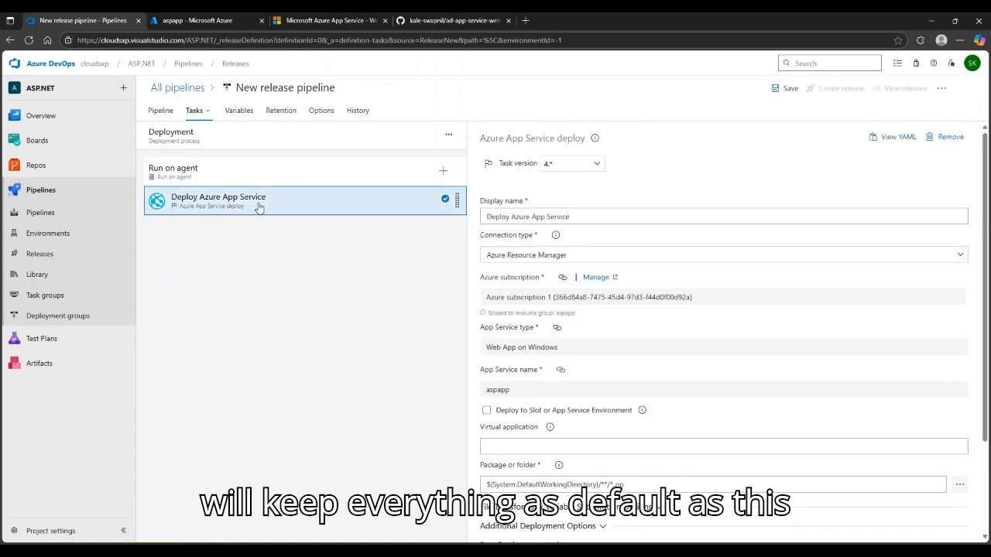
pyautogui.scroll(-2, 701, 402)
pyautogui.scroll(2, 695, 387)
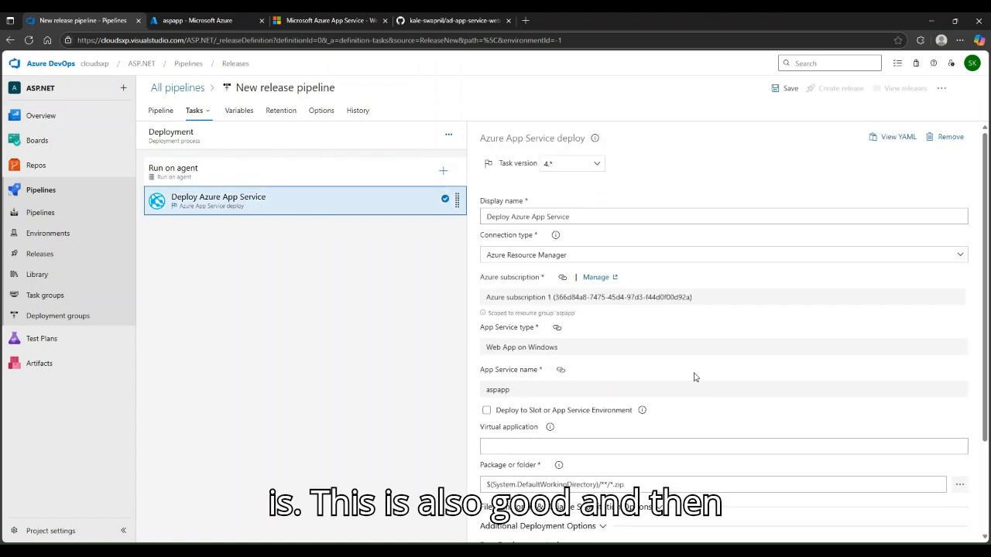
pyautogui.click(791, 88)
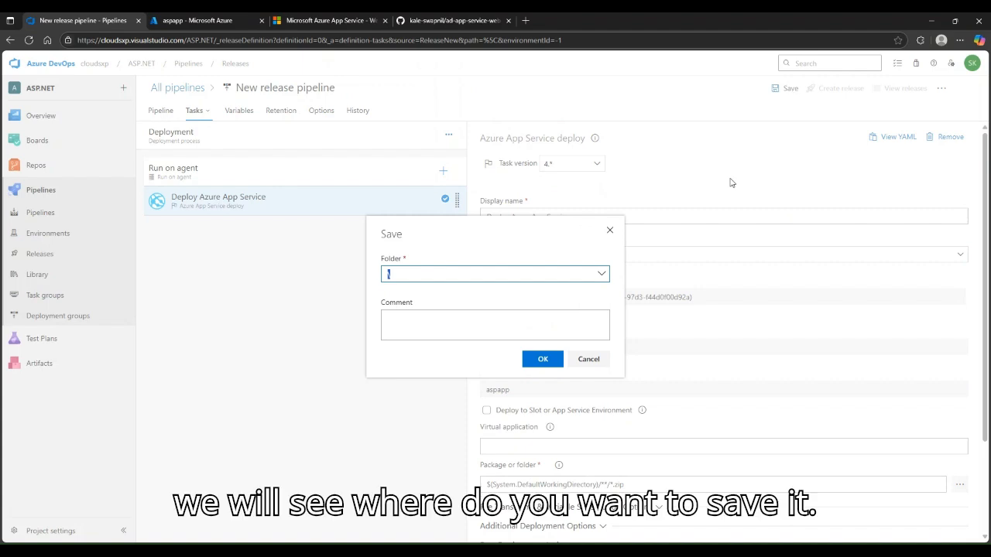
# Browse the save folder list, then cancel the Save dialog without saving
pyautogui.click(601, 276)
pyautogui.click(448, 293)
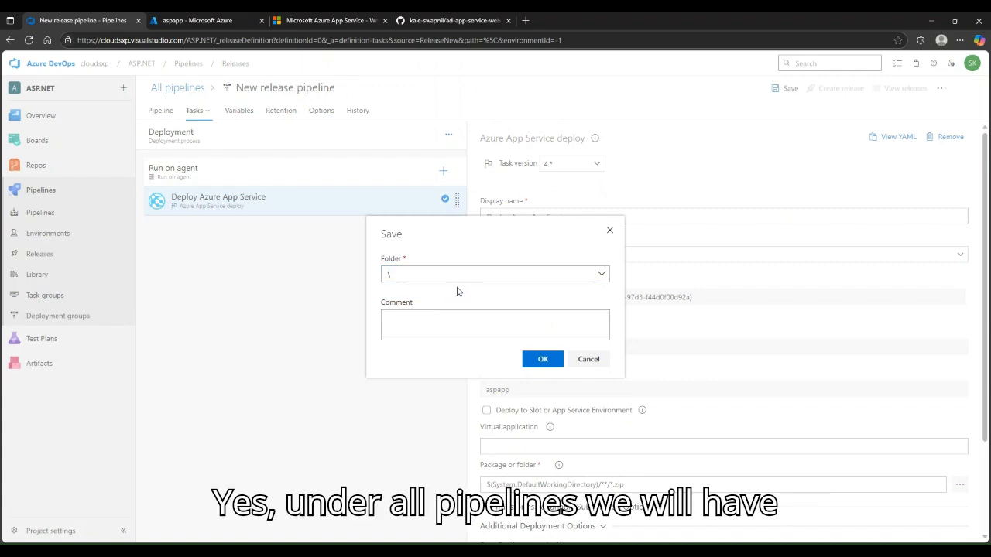
pyautogui.click(601, 364)
# Rename the release pipeline to 'Deployment pipeline'
pyautogui.click(279, 87)
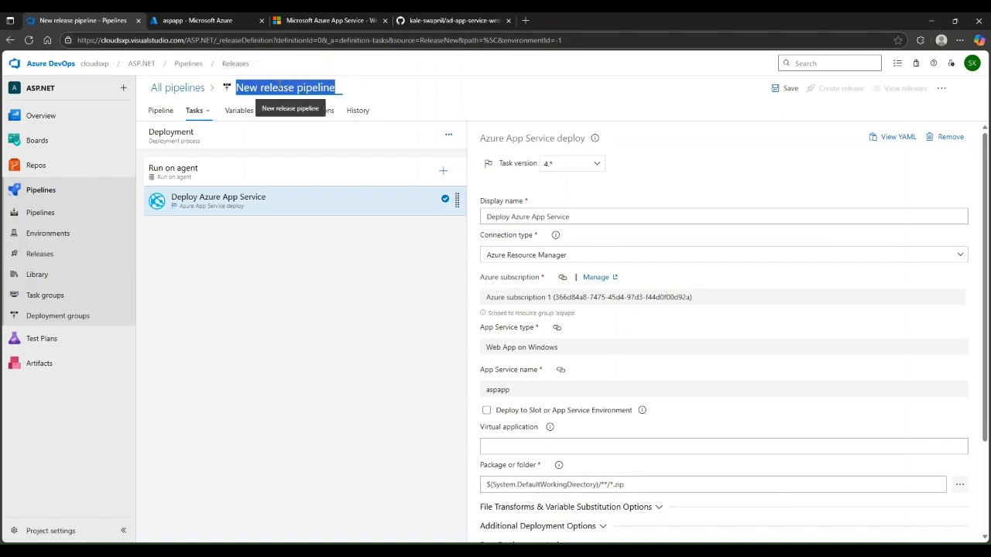
pyautogui.write('Dep')
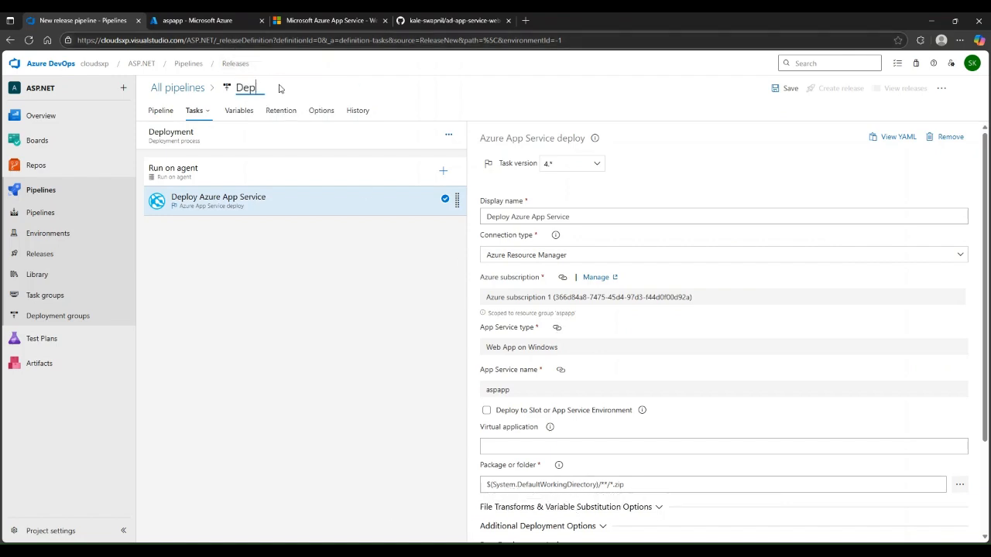
pyautogui.press('BackSpace')
pyautogui.press('BackSpace')
pyautogui.press('BackSpace')
pyautogui.write('a')
pyautogui.press('BackSpace')
pyautogui.write('ASPNE')
pyautogui.press('BackSpace')
pyautogui.press('BackSpace')
pyautogui.press('BackSpace')
pyautogui.press('BackSpace')
pyautogui.press('BackSpace')
pyautogui.write('REe')
pyautogui.press('BackSpace')
pyautogui.write('Deployment')
pyautogui.doubleClick(297, 83)
pyautogui.click(298, 86)
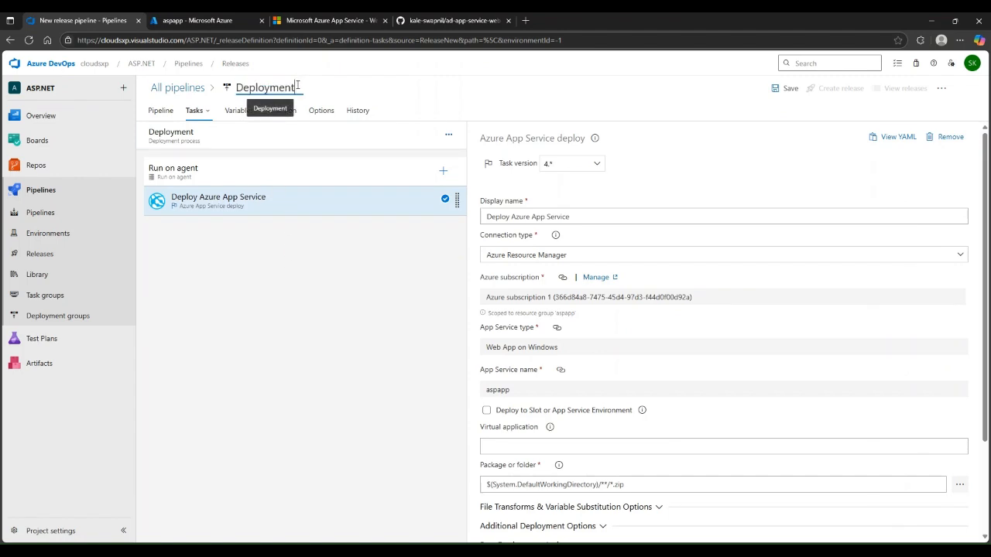
pyautogui.write('pipeline')
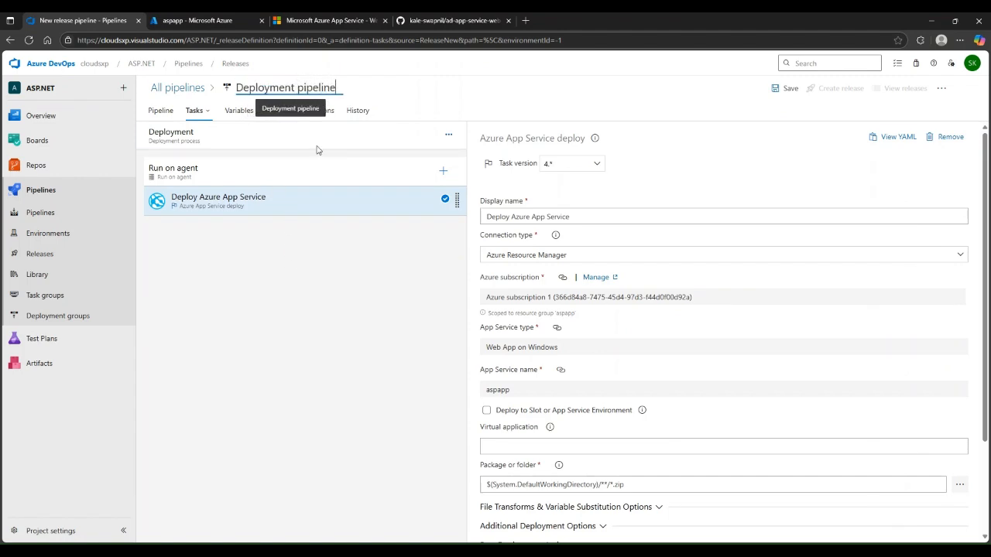
pyautogui.click(315, 326)
# Save the pipeline in the root folder and show the Pipeline artifacts and stages overview
pyautogui.click(788, 88)
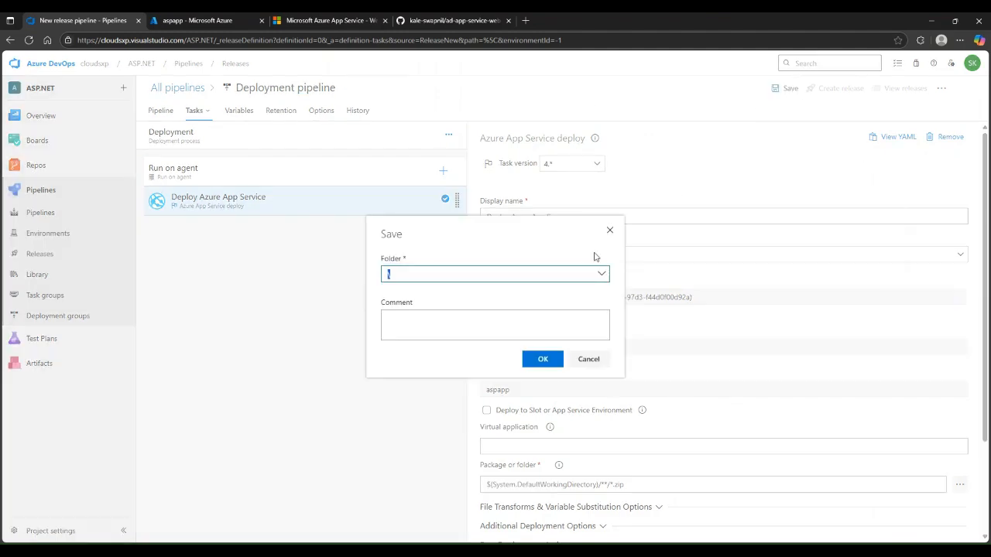
pyautogui.click(542, 360)
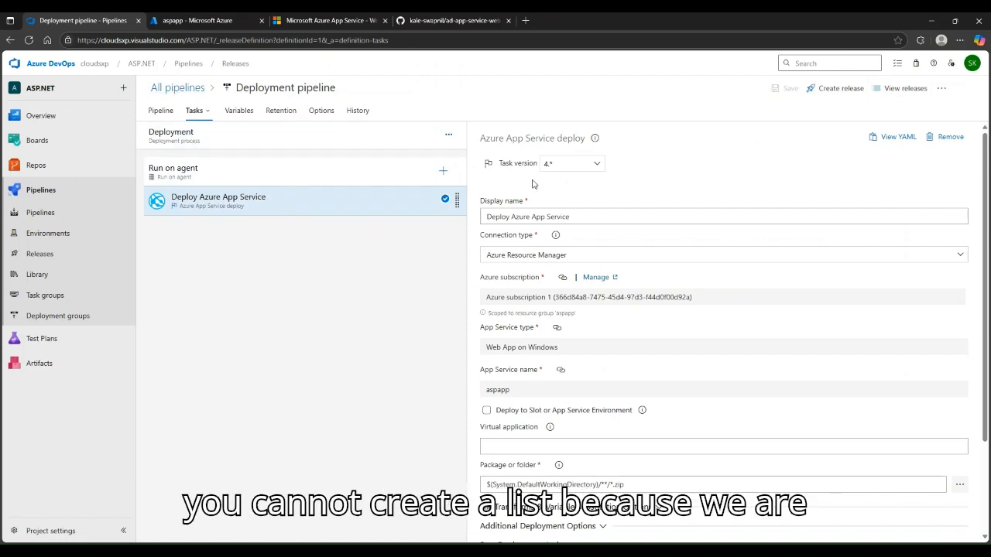
pyautogui.click(160, 110)
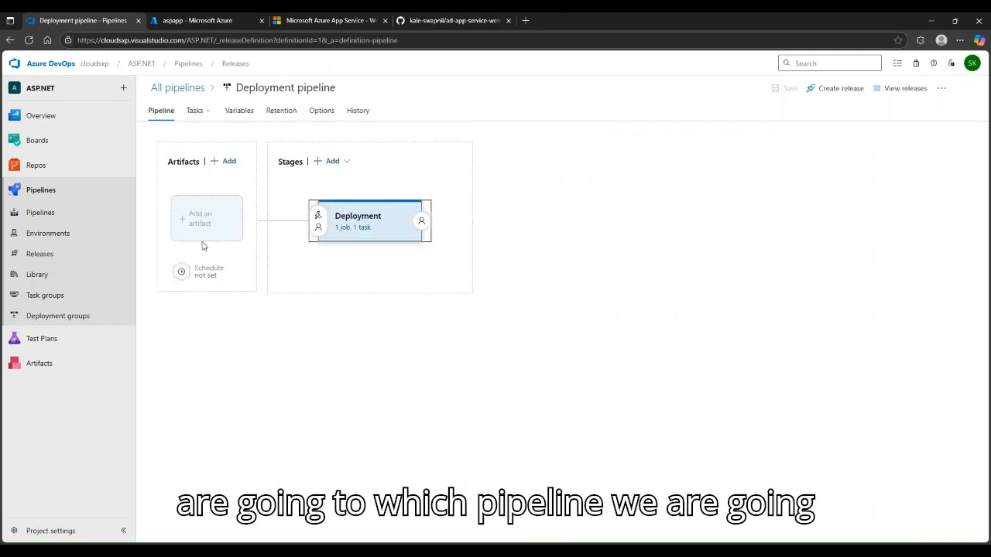
# Add a Build artifact from project ASP.NET, source pipeline ASP.NET, default version Latest, aliased _ASP.NET
pyautogui.click(206, 222)
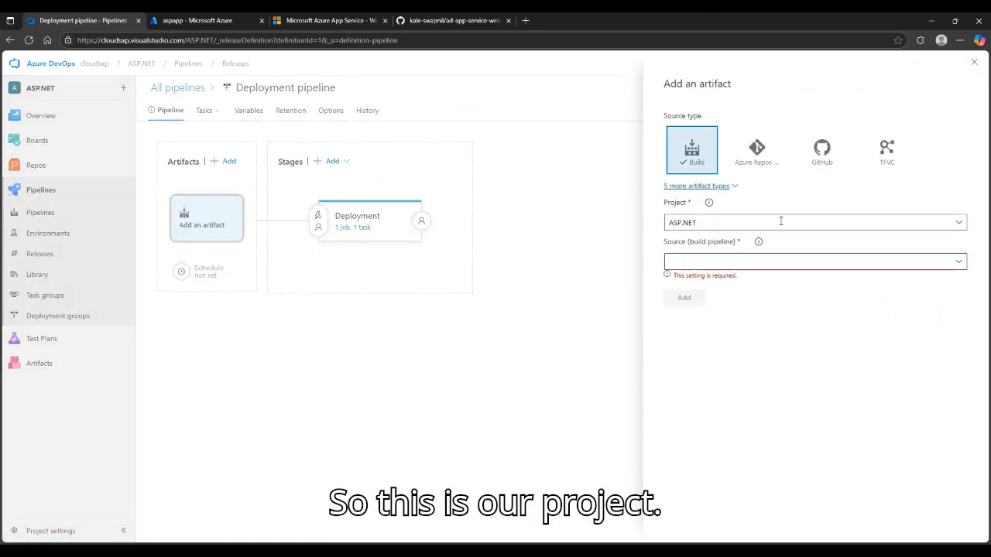
pyautogui.click(959, 223)
pyautogui.click(960, 224)
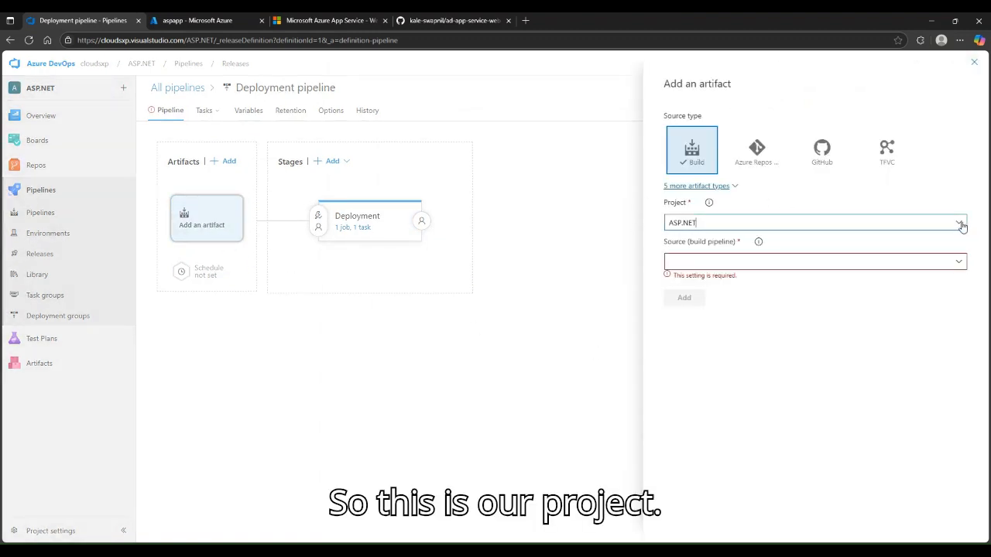
pyautogui.click(964, 224)
pyautogui.click(963, 223)
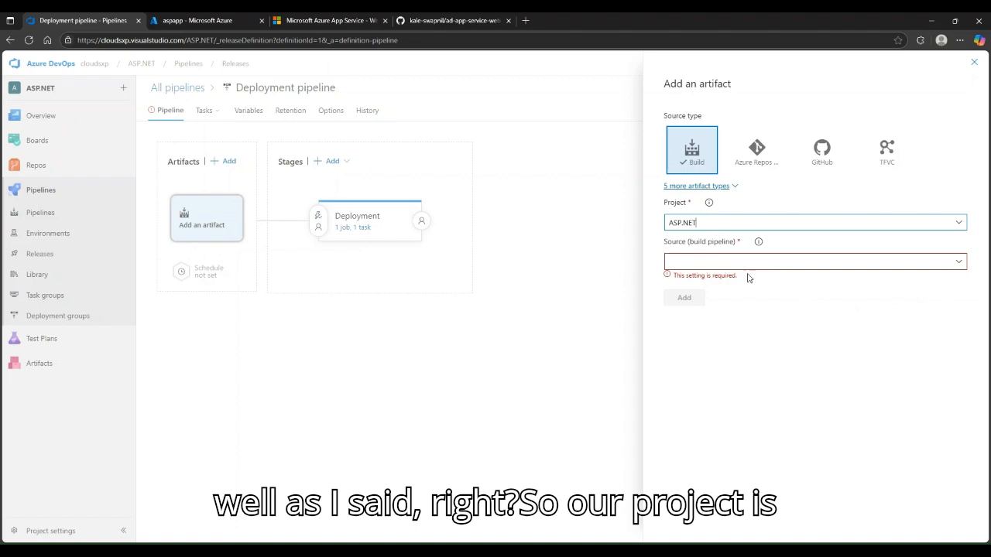
pyautogui.click(959, 262)
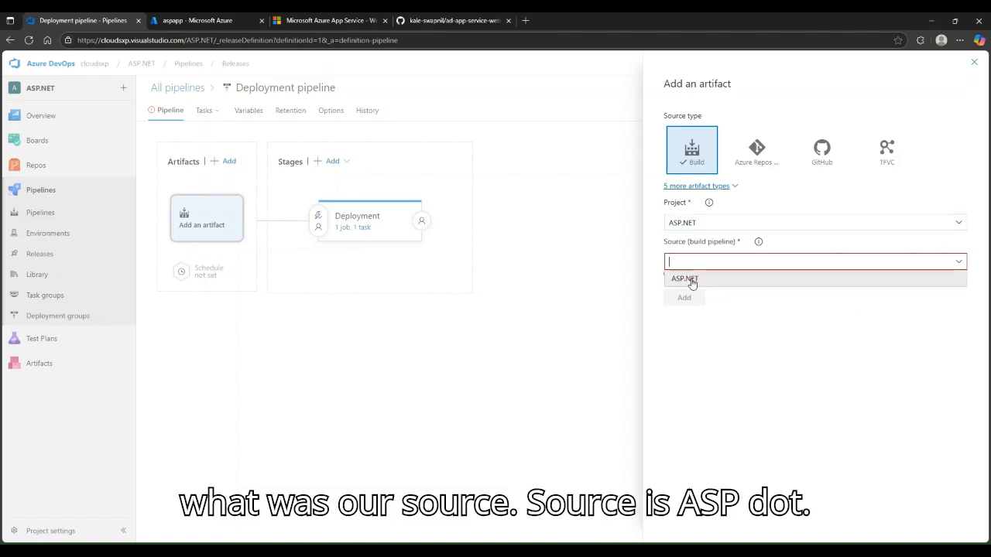
pyautogui.click(692, 279)
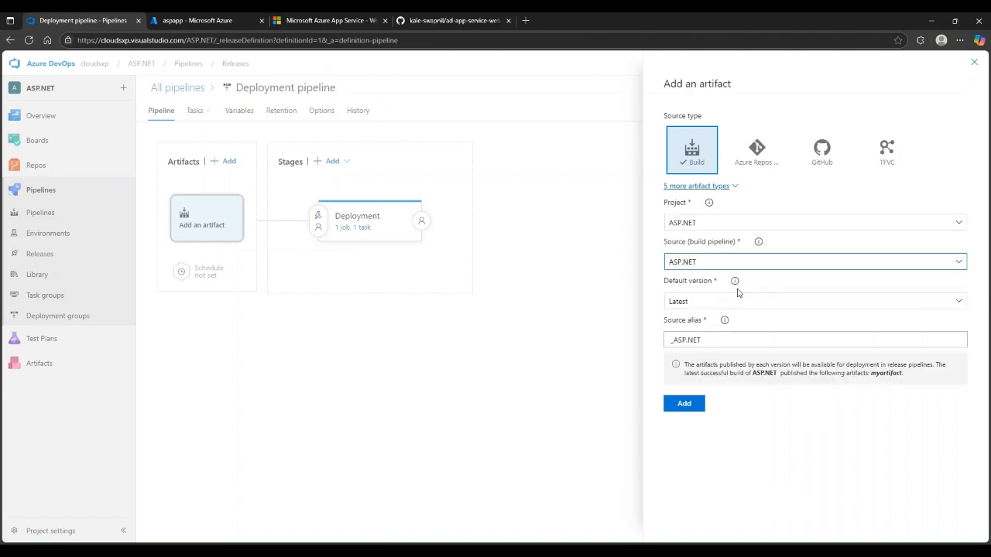
pyautogui.click(960, 302)
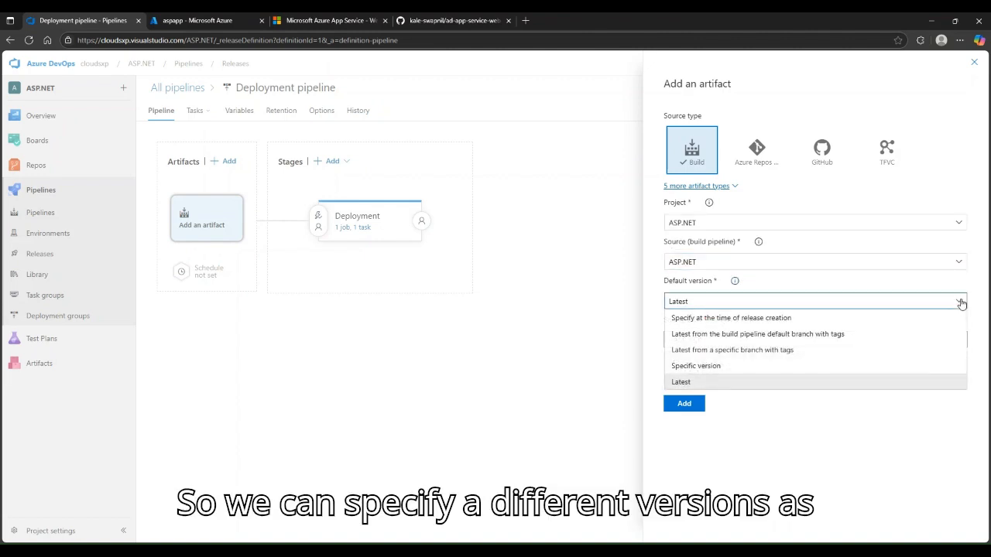
pyautogui.click(960, 302)
pyautogui.click(960, 302)
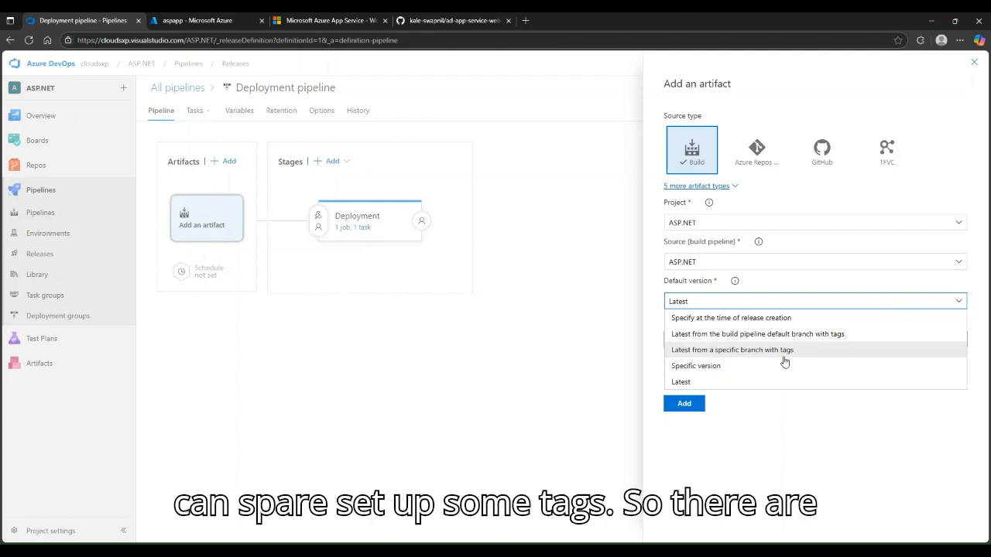
pyautogui.click(792, 443)
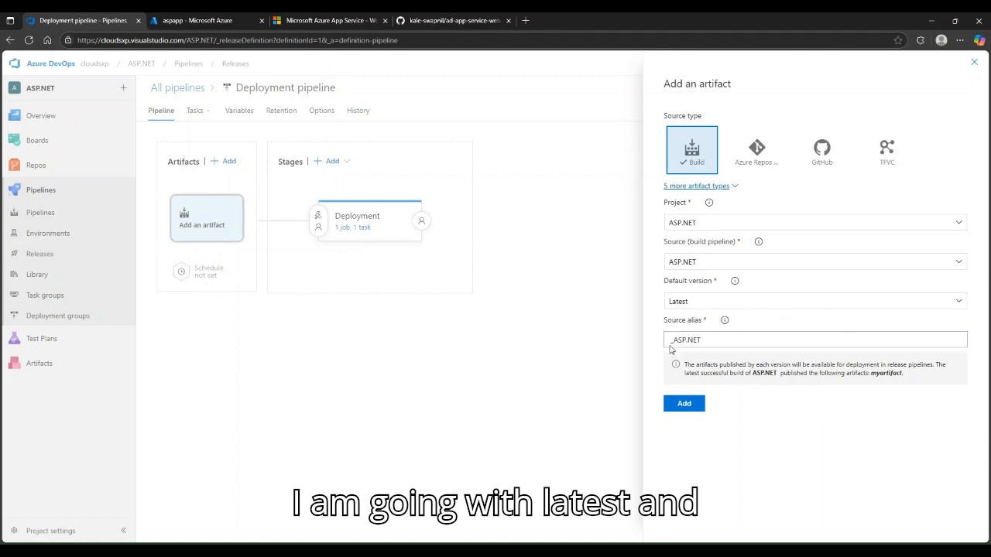
pyautogui.click(684, 404)
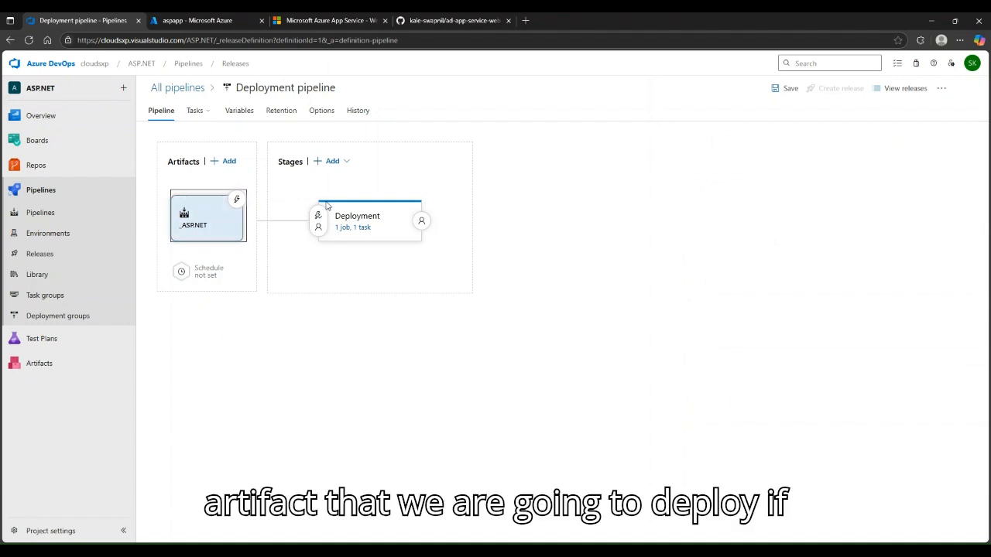
# Save the Deployment pipeline with the comment 'Configured build artifact and deployment'
pyautogui.click(778, 89)
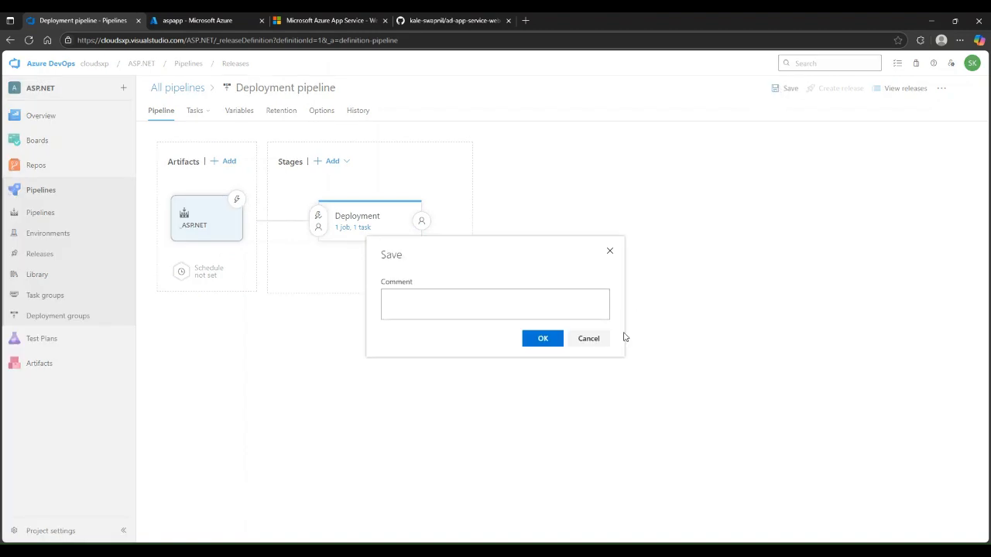
pyautogui.click(480, 304)
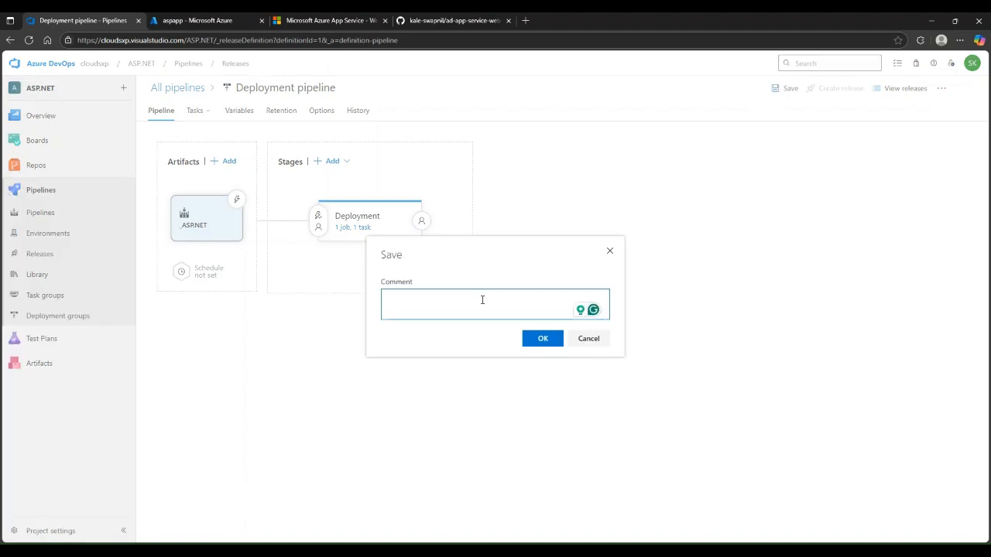
pyautogui.write('Co')
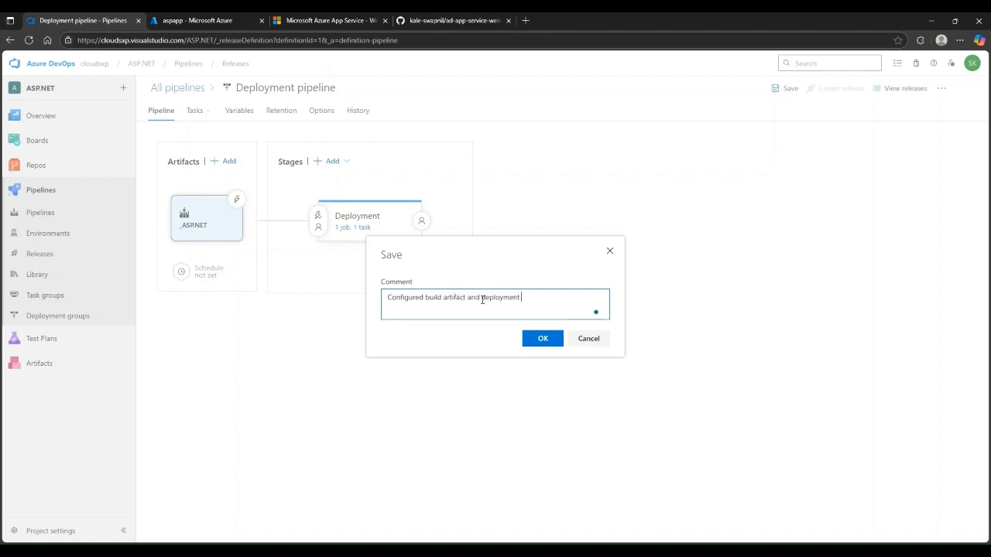
pyautogui.write('stage')
pyautogui.click(550, 344)
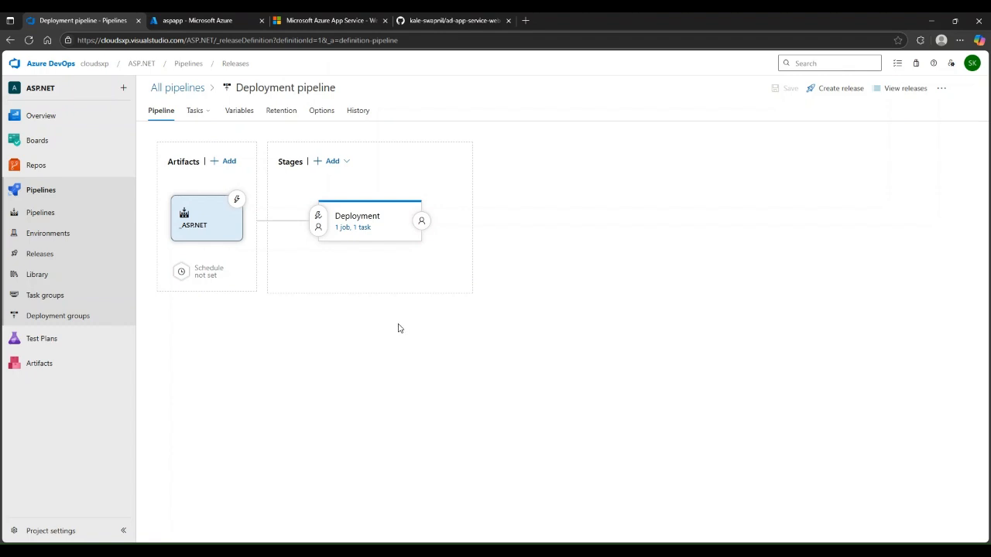
# Create a release from the latest _ASP.NET build and open Release-1
pyautogui.click(837, 92)
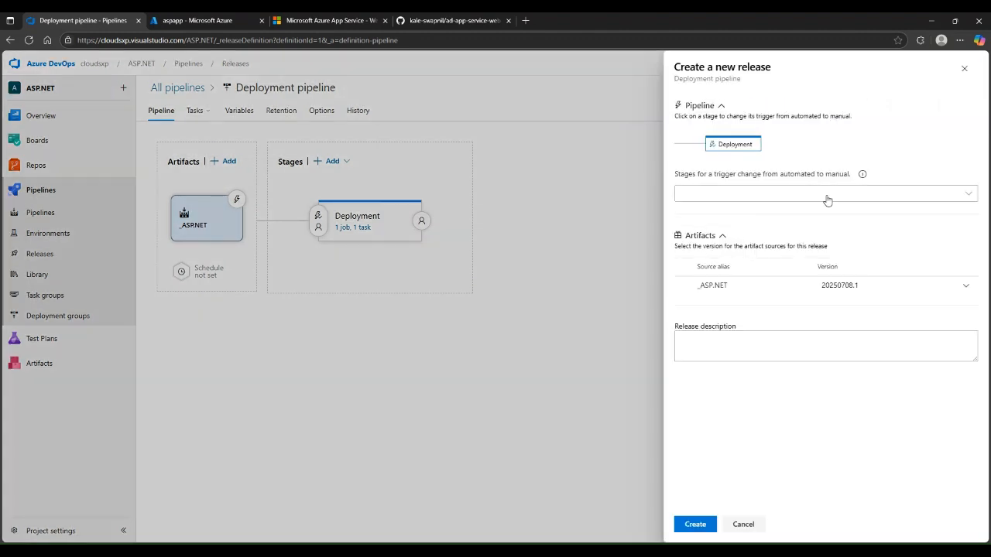
pyautogui.click(694, 525)
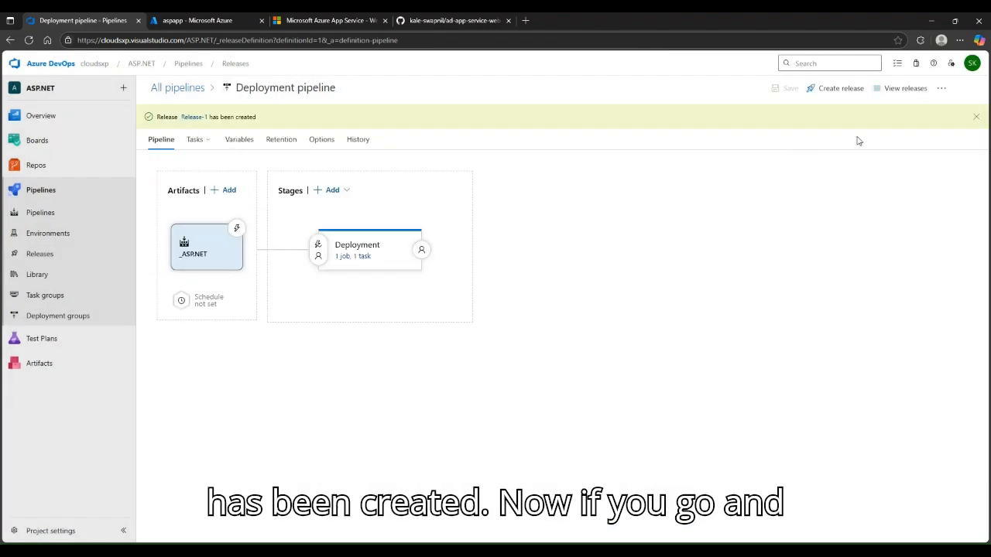
pyautogui.click(193, 117)
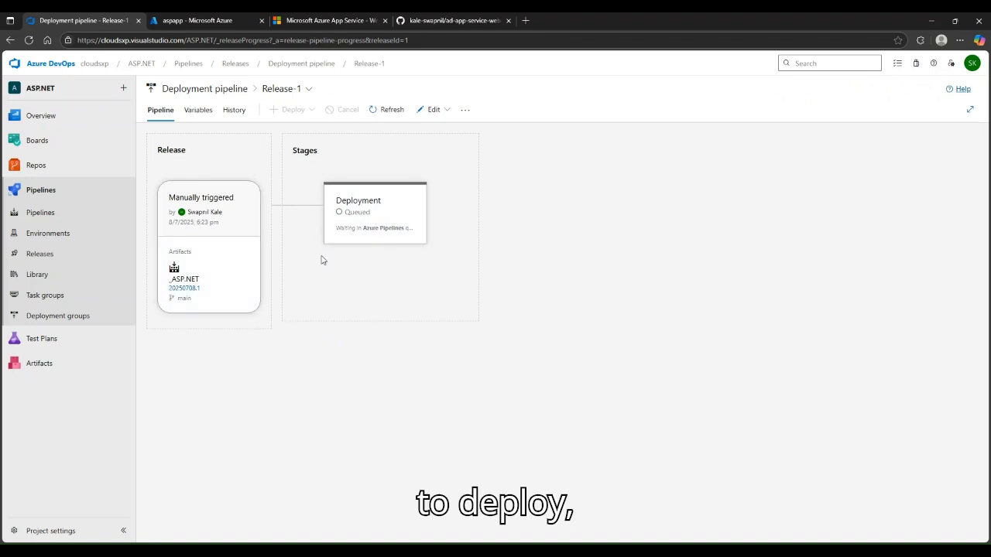
# Inspect the Deployment stage's logs, Variables and Tasks, then watch the stage until it succeeds
pyautogui.click(395, 233)
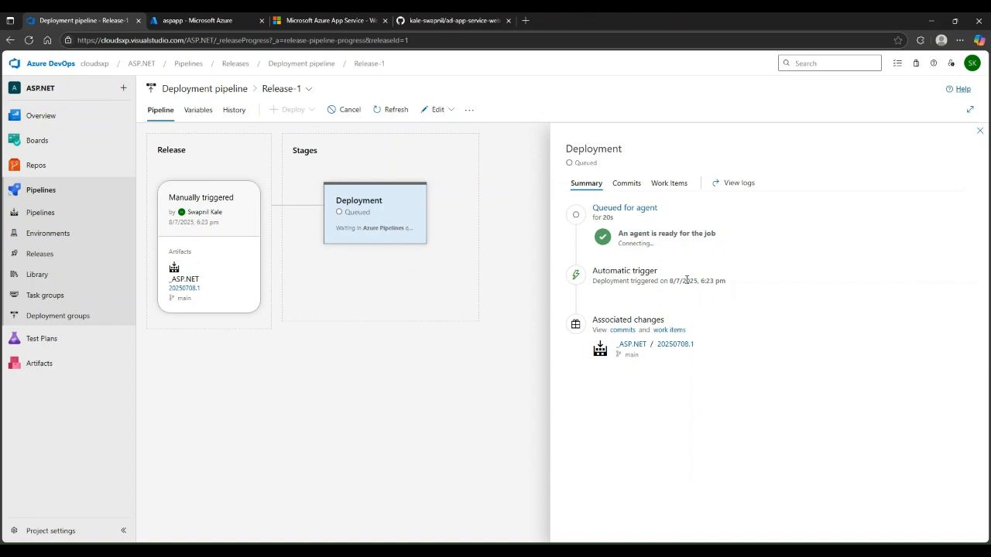
pyautogui.click(642, 209)
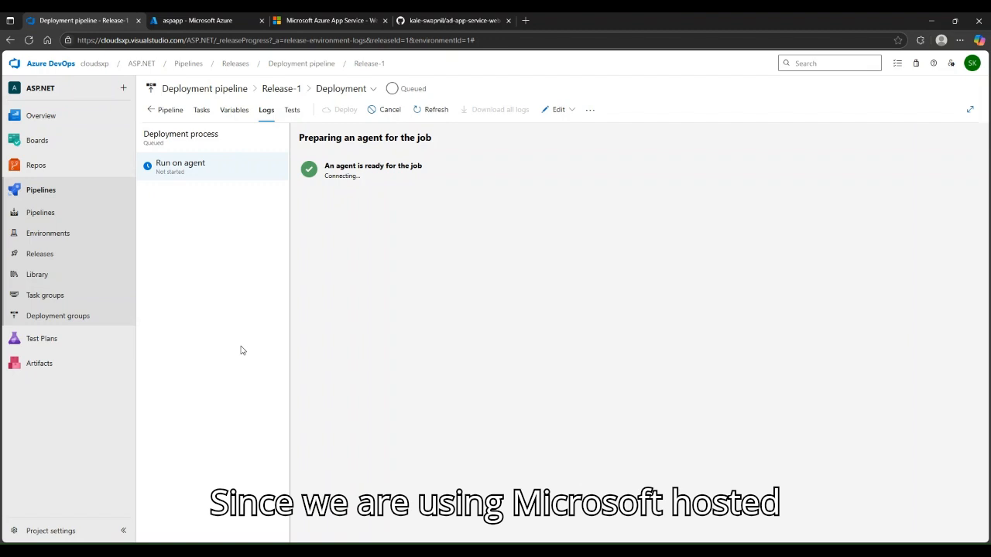
pyautogui.click(221, 110)
pyautogui.click(201, 111)
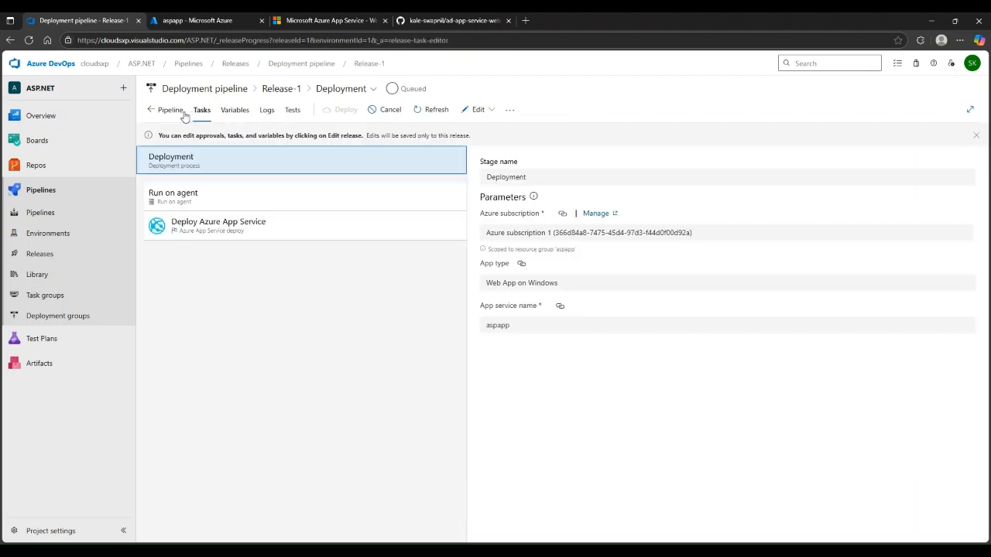
pyautogui.click(172, 110)
pyautogui.moveTo(392, 231)
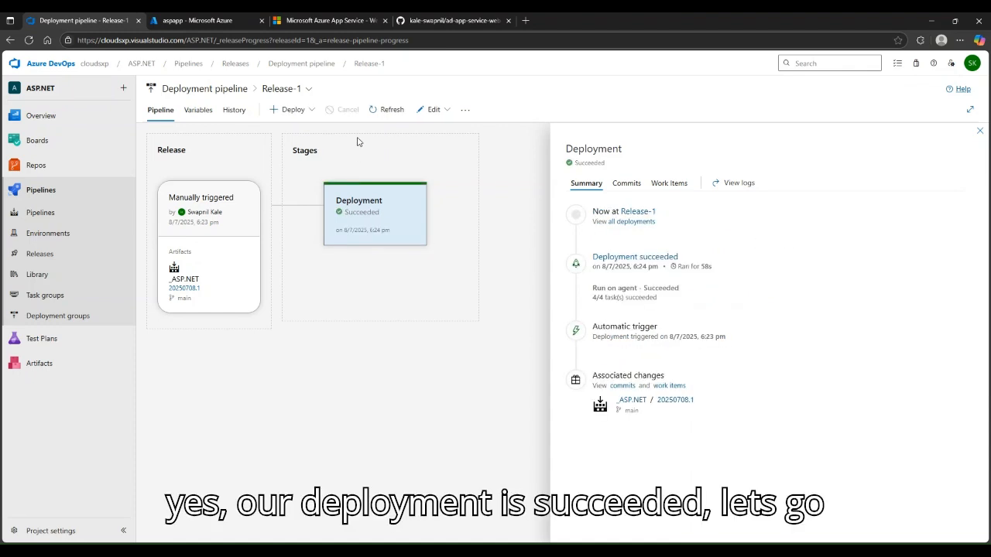
# Check the Initialize job and artifact download logs of the deployment run
pyautogui.click(747, 183)
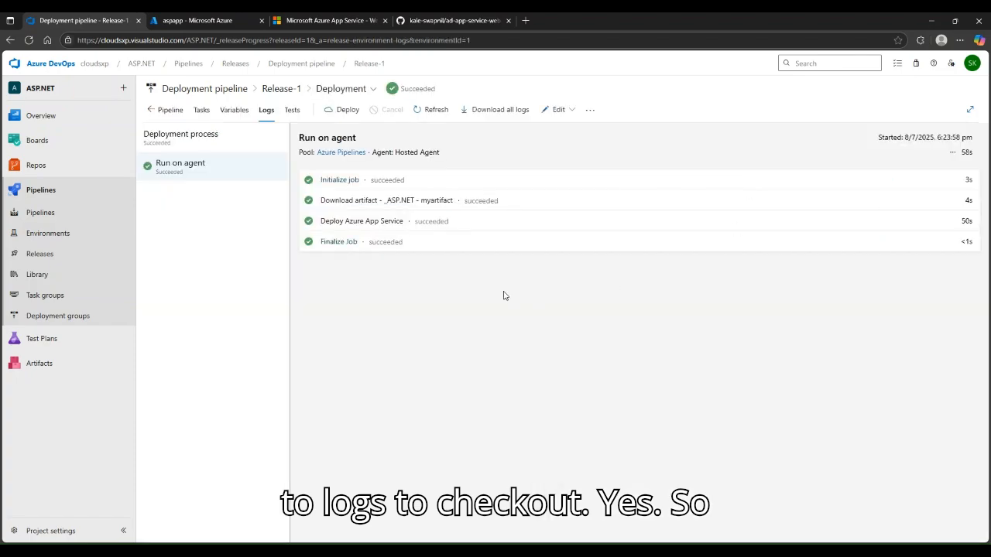
pyautogui.click(460, 181)
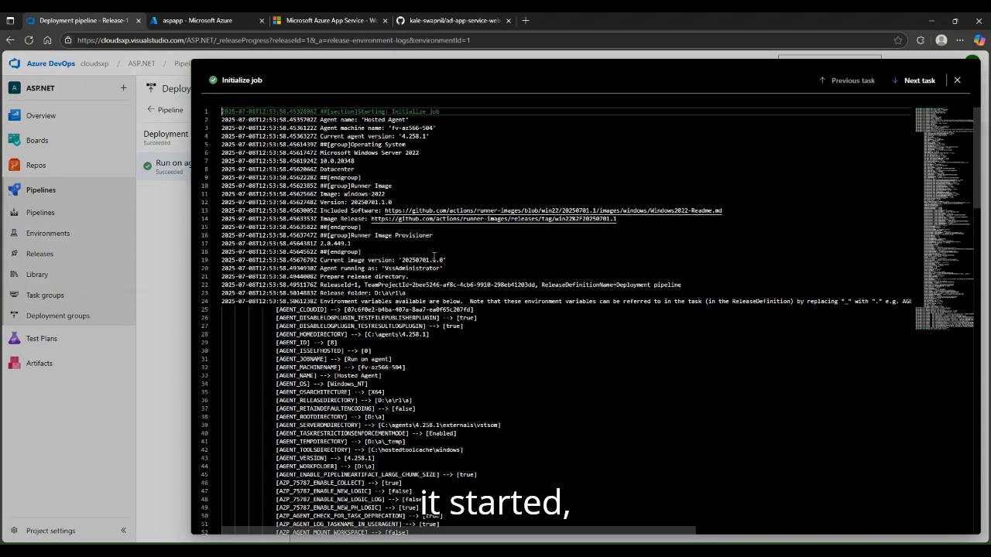
pyautogui.scroll(-8, 434, 256)
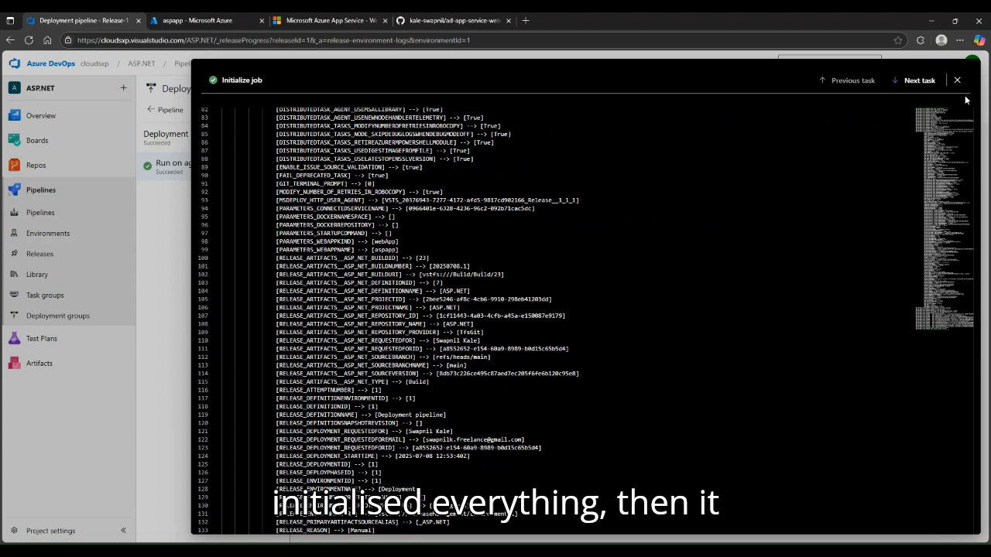
pyautogui.click(957, 81)
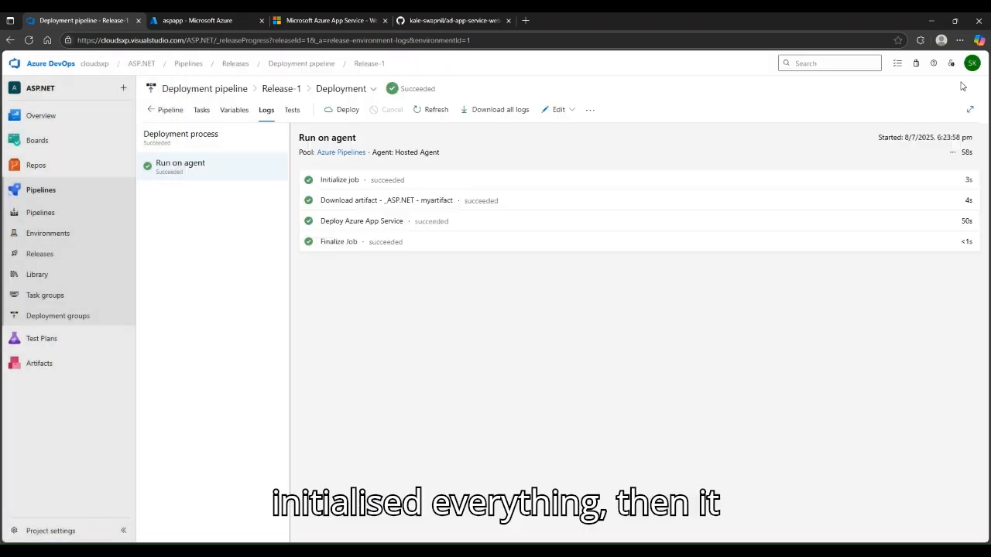
pyautogui.click(559, 206)
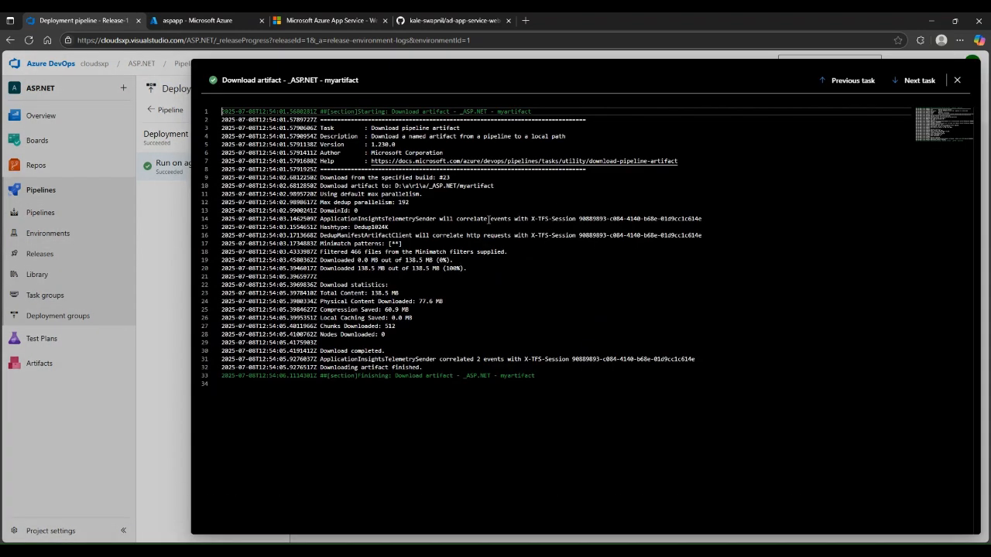
pyautogui.click(957, 81)
# Review the Deploy Azure App Service log and open the App Service Application URL in a new tab
pyautogui.click(491, 233)
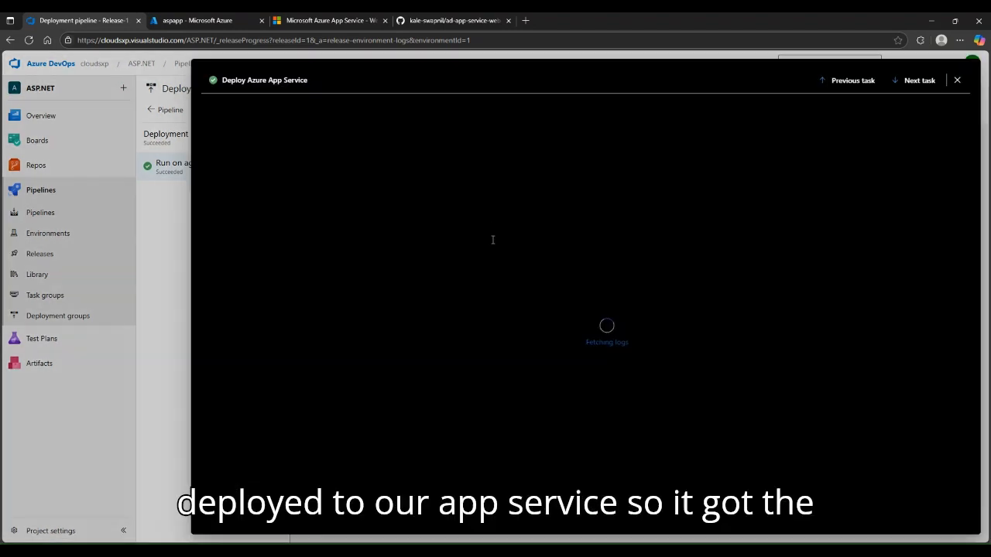
pyautogui.moveTo(319, 177); pyautogui.dragTo(534, 170)
pyautogui.click(518, 186)
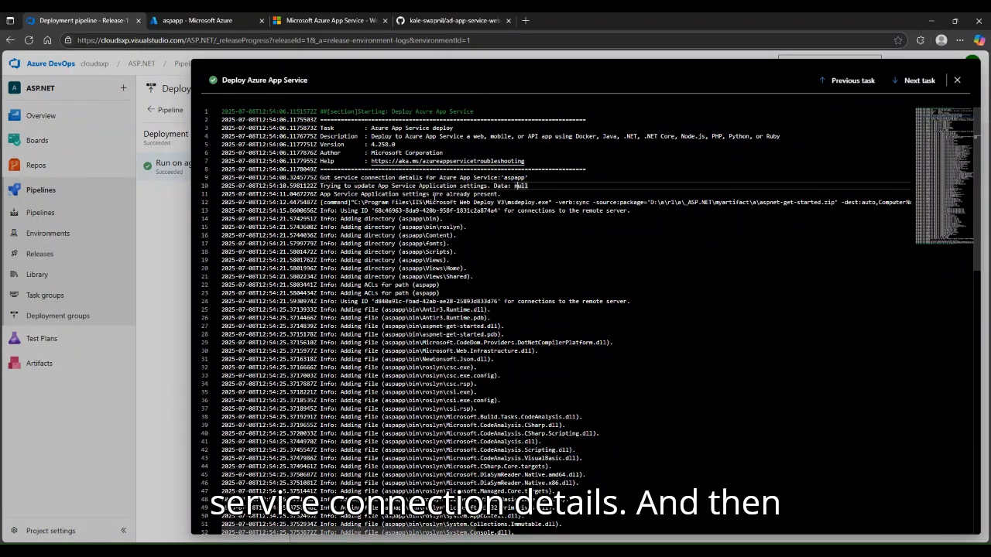
pyautogui.moveTo(347, 194); pyautogui.dragTo(411, 187)
pyautogui.click(487, 202)
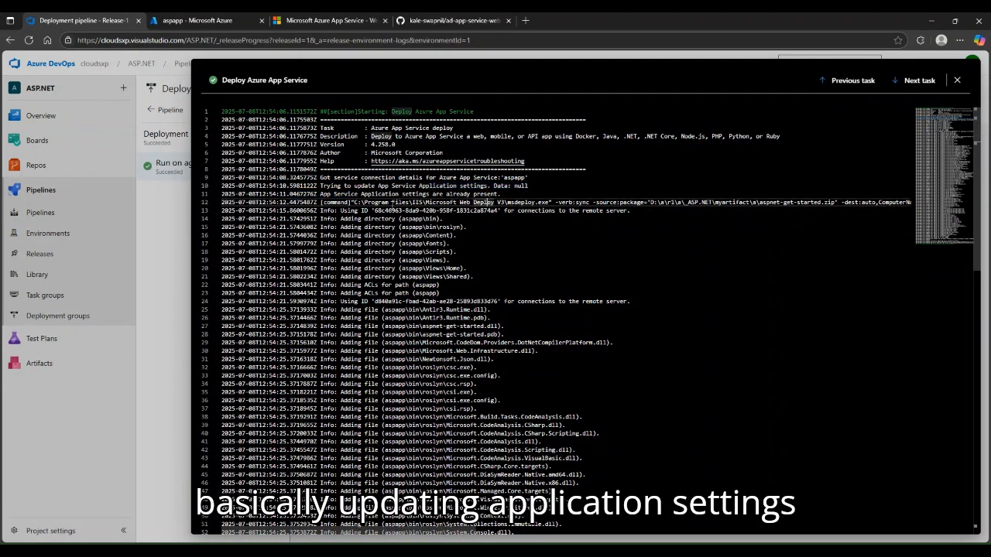
pyautogui.scroll(-8, 495, 264)
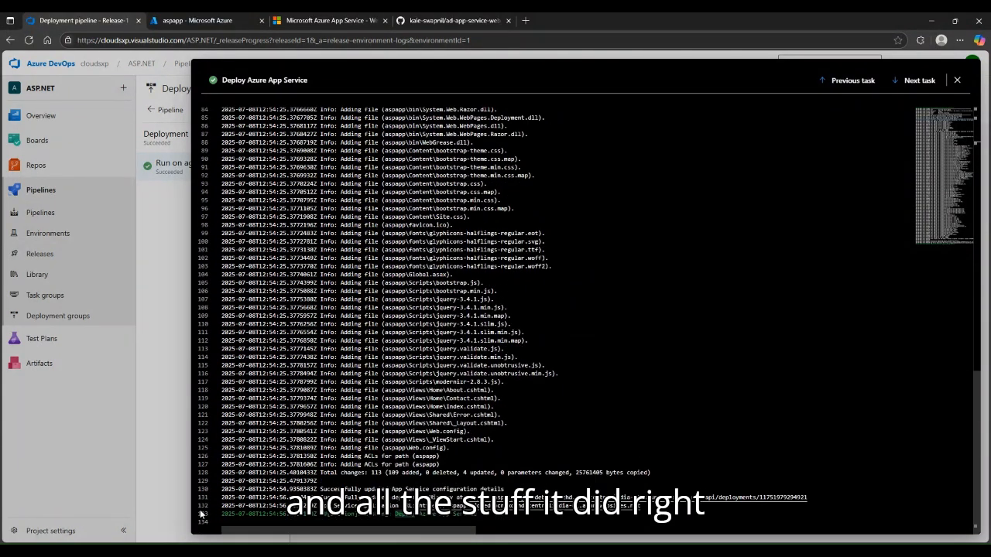
pyautogui.moveTo(338, 498); pyautogui.dragTo(396, 497)
pyautogui.click(416, 497)
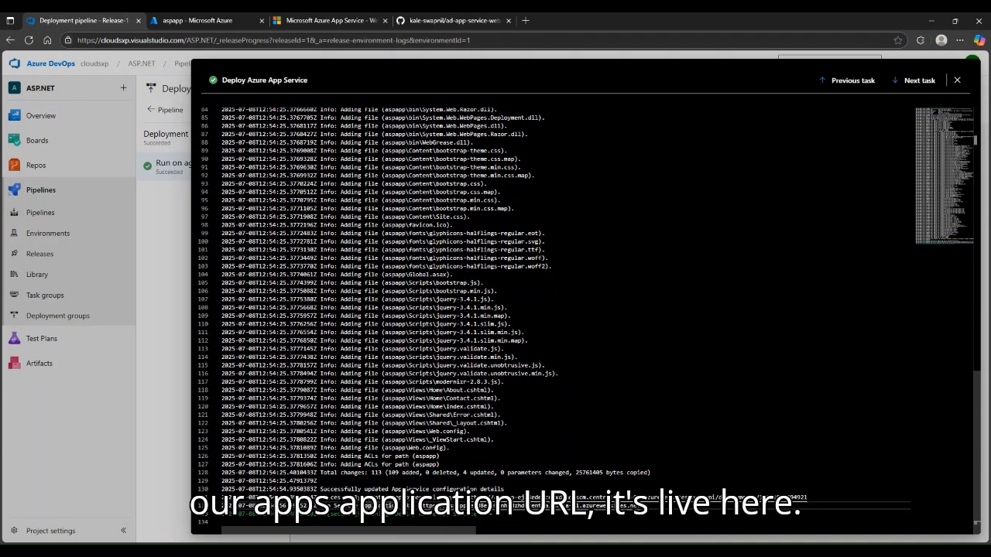
pyautogui.keyDown('ctrl'); pyautogui.click(498, 507); pyautogui.keyUp('ctrl')
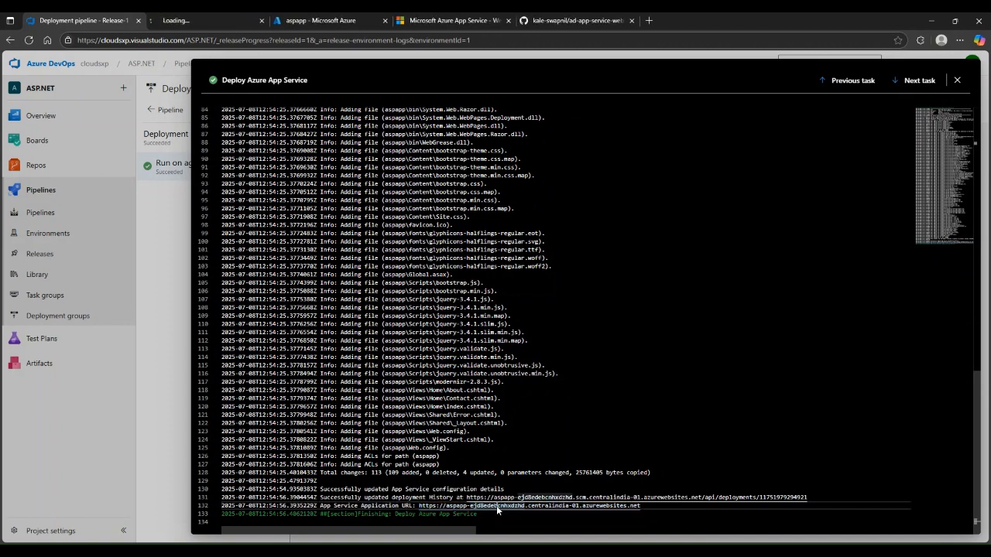
# Check the live aspapp site's About, Contact and Learn more pages, then return to the Deployment pipeline tab
pyautogui.click(205, 21)
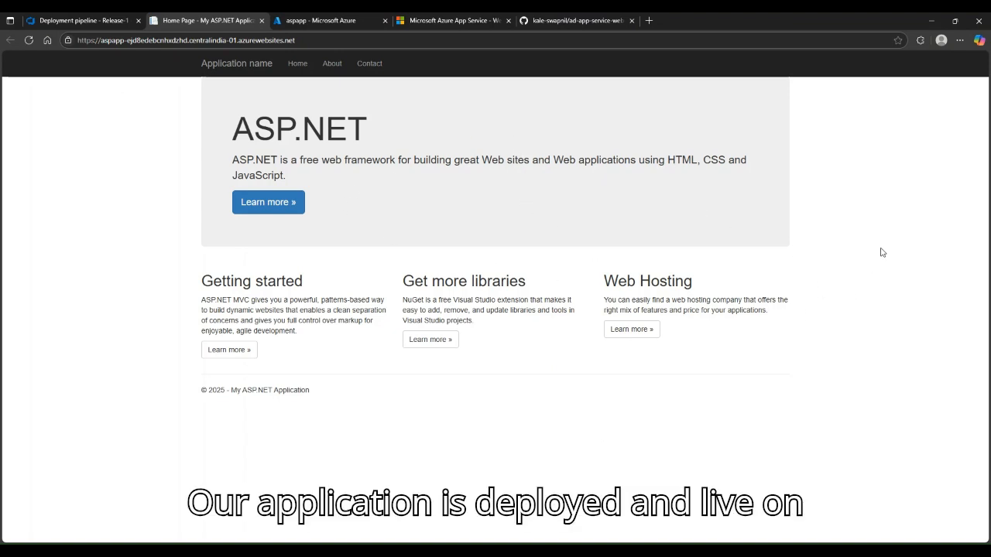
pyautogui.click(398, 40)
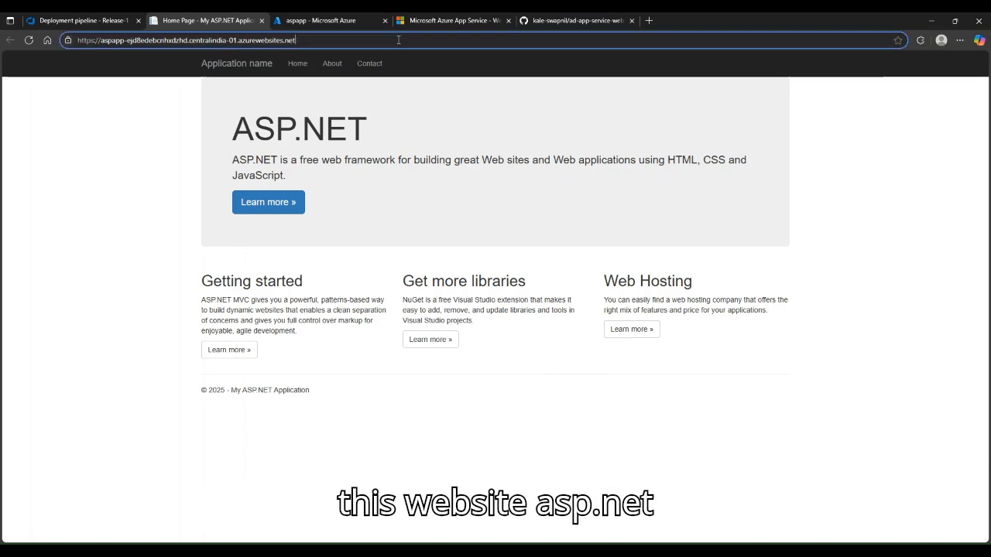
pyautogui.click(879, 213)
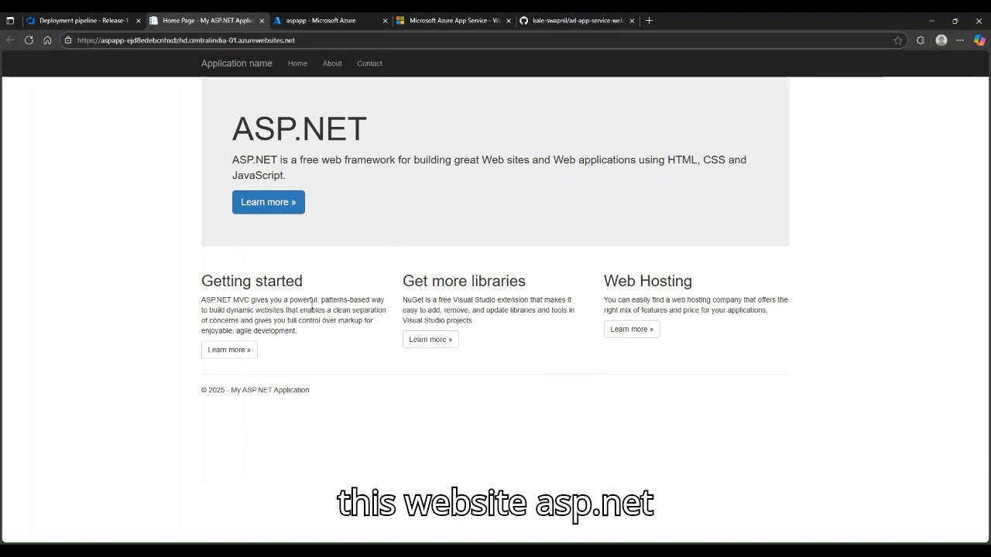
pyautogui.click(332, 63)
pyautogui.click(371, 65)
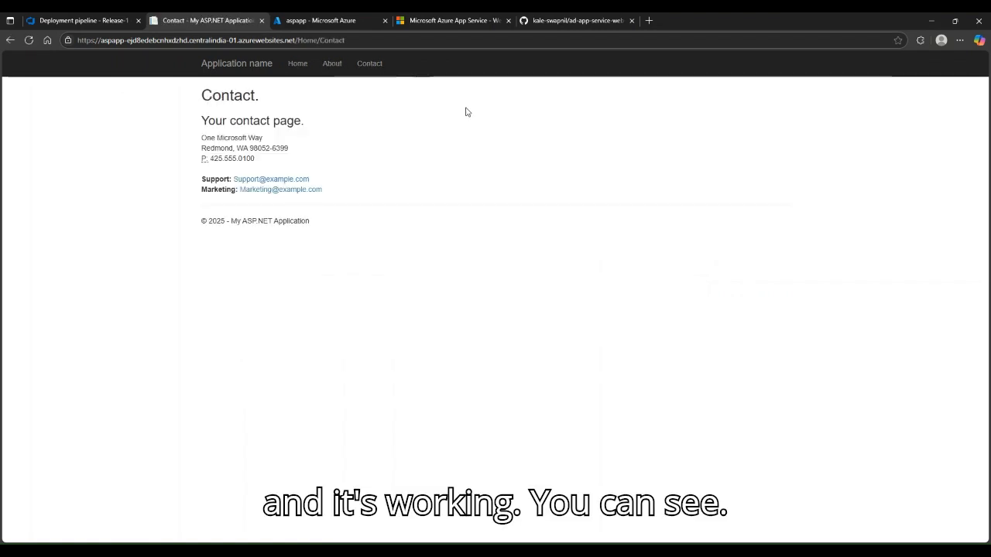
pyautogui.click(251, 65)
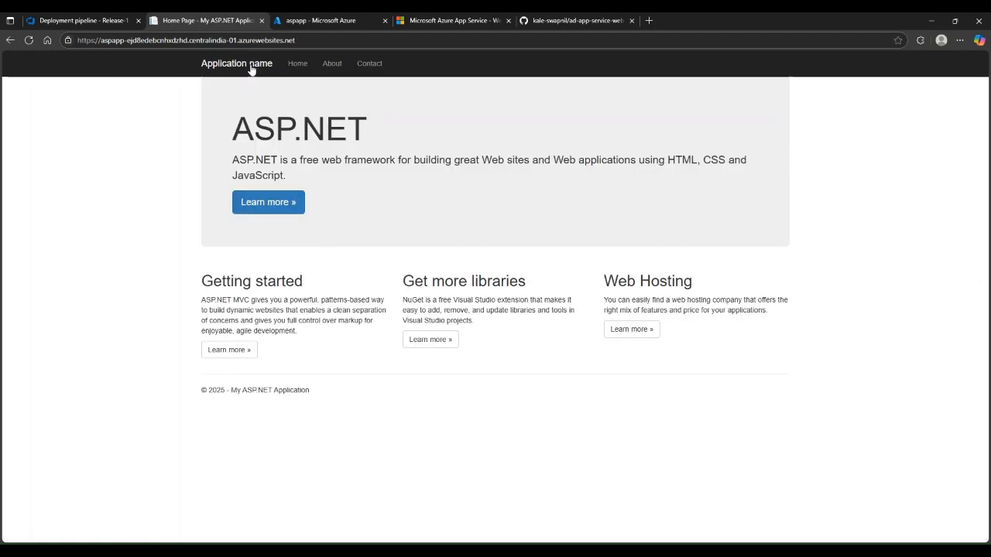
pyautogui.click(255, 350)
pyautogui.click(11, 41)
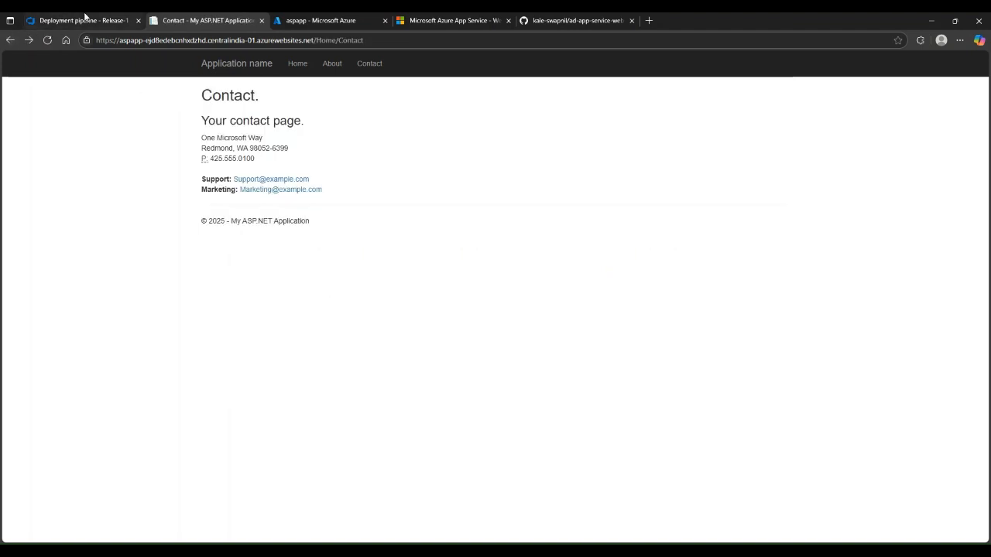
pyautogui.click(81, 20)
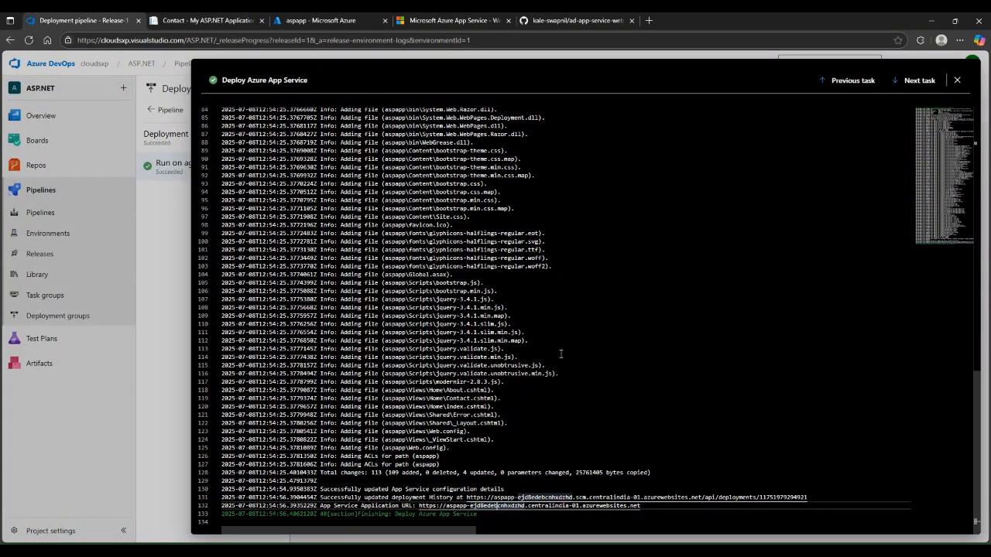
# Review the Finalize Job log, then return to the Release-1 pipeline overview
pyautogui.click(958, 81)
pyautogui.click(439, 247)
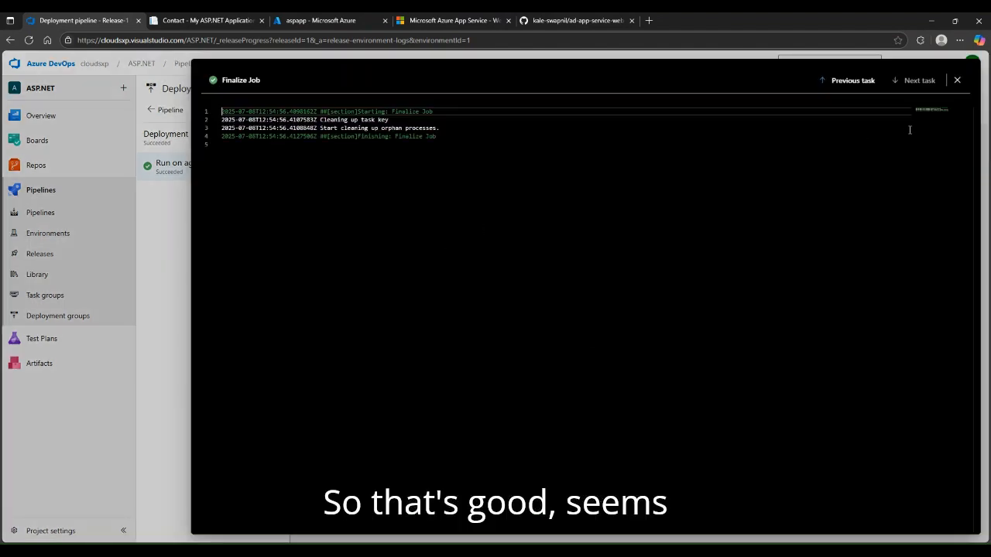
pyautogui.click(958, 80)
pyautogui.click(152, 109)
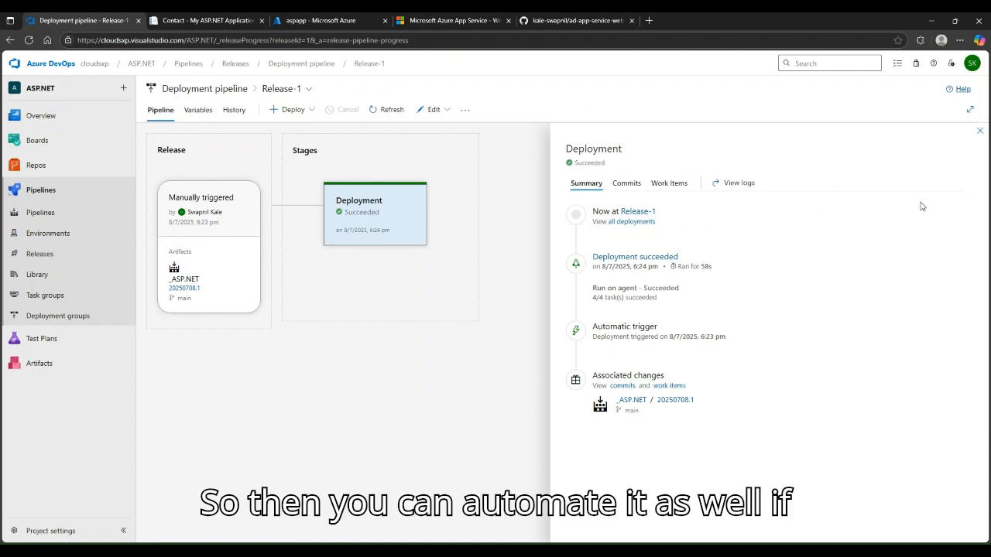
# Dismiss the Deployment summary and show the aspapp site's ASP.NET Home page
pyautogui.click(979, 132)
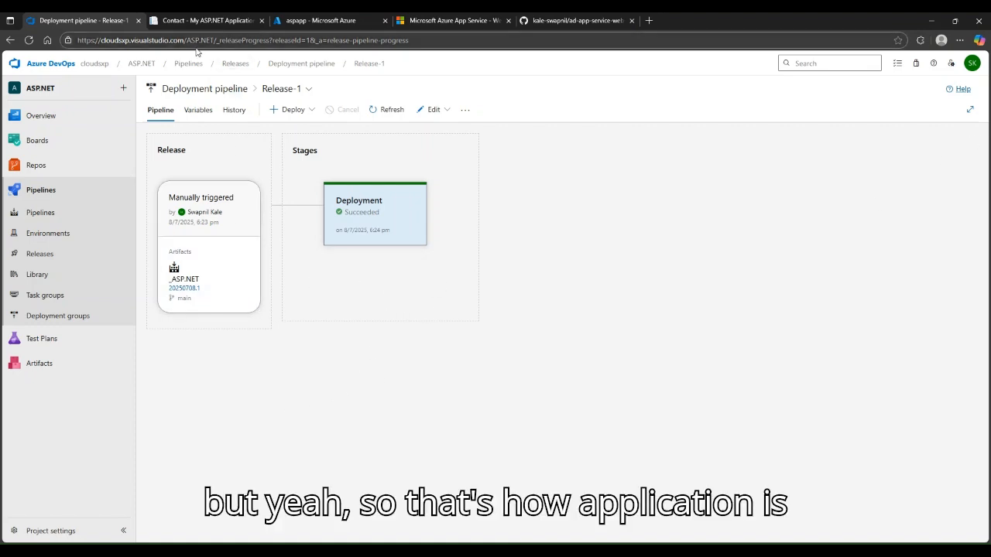
pyautogui.click(251, 20)
pyautogui.click(300, 65)
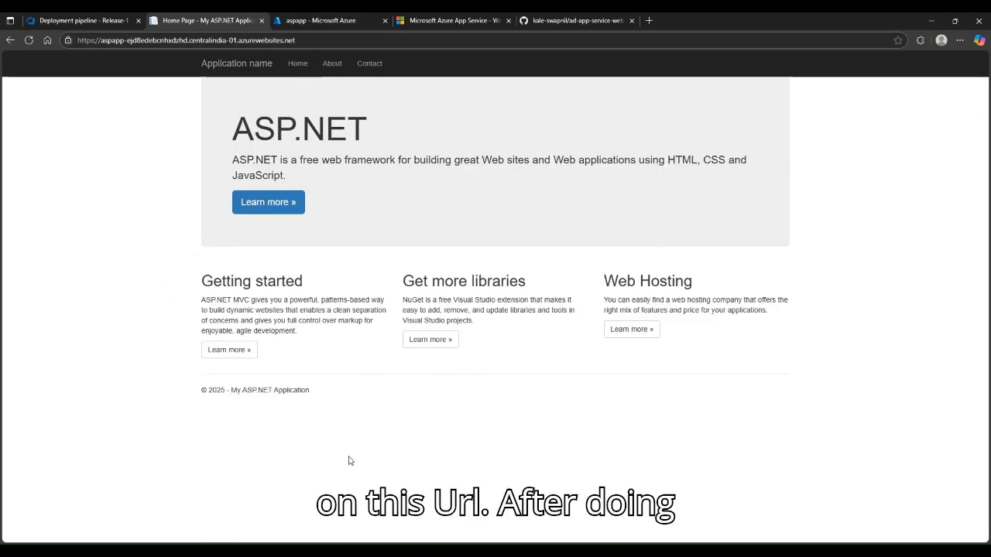
# Take the aspapp Azure portal tab to its Home page, then finish on Release-1 with Deployment succeeded
pyautogui.click(128, 17)
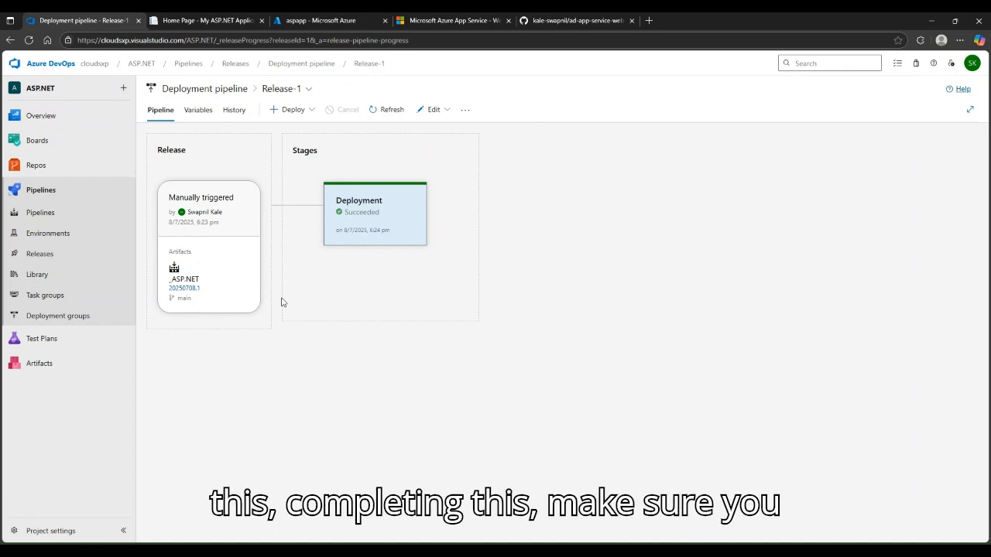
pyautogui.click(308, 17)
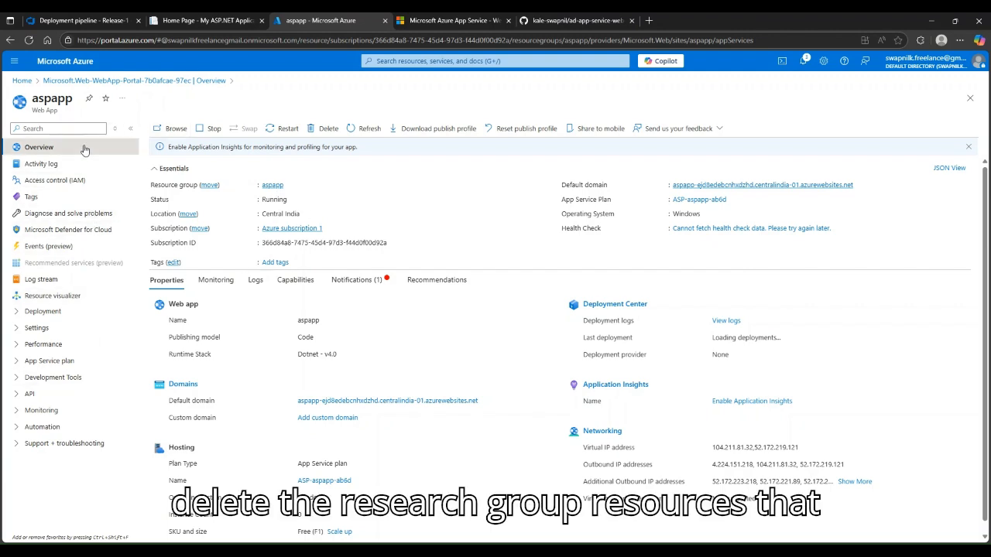
pyautogui.click(16, 82)
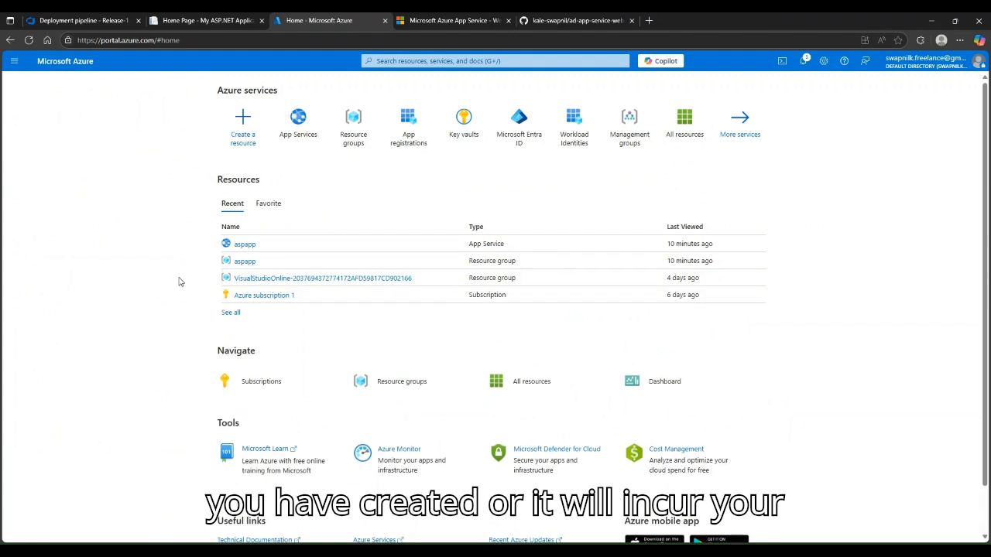
pyautogui.click(117, 18)
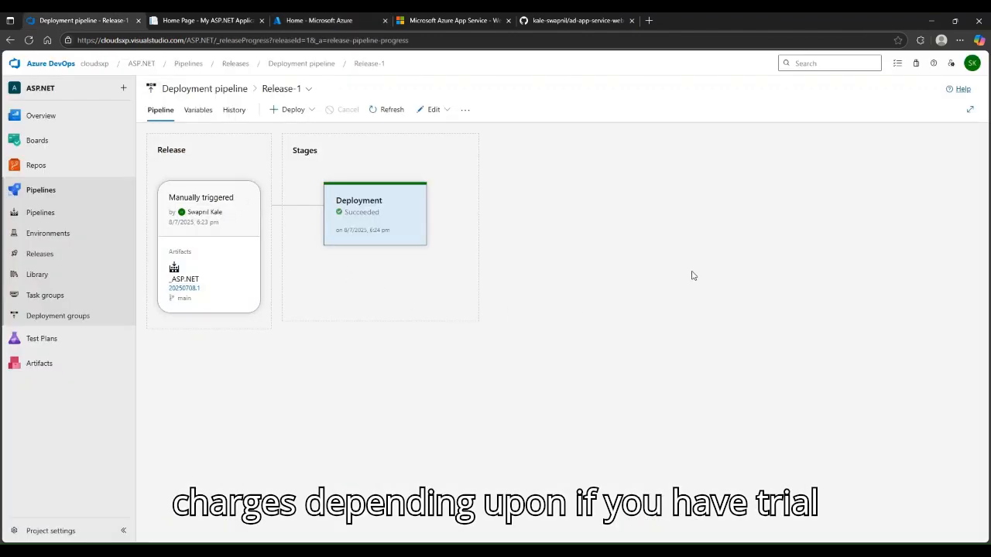